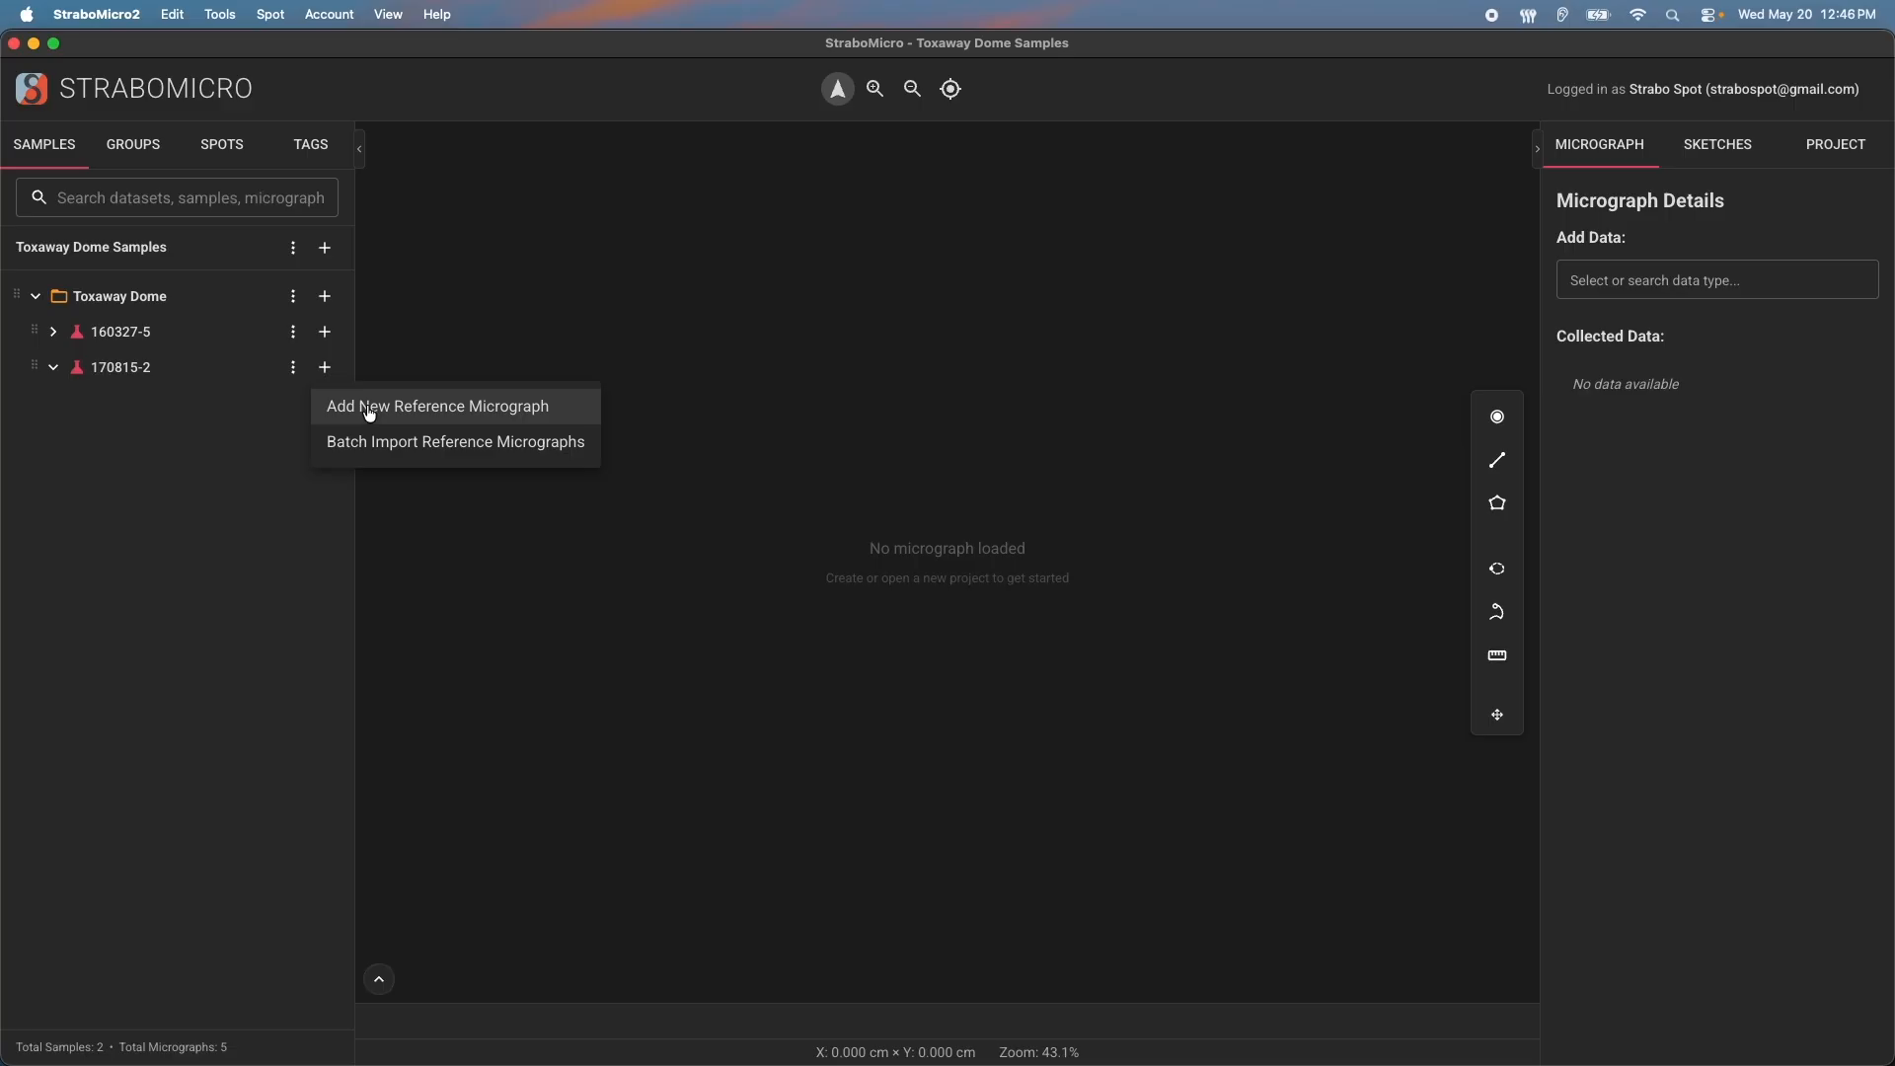
Expand sample 160327-5 and view its reference photomicrograph and the associated Mg, Mn and Fe element maps
{"action": "left_click", "coordinate": [56, 337]}
{"action": "left_click", "coordinate": [55, 337]}
{"action": "left_click", "coordinate": [70, 377]}
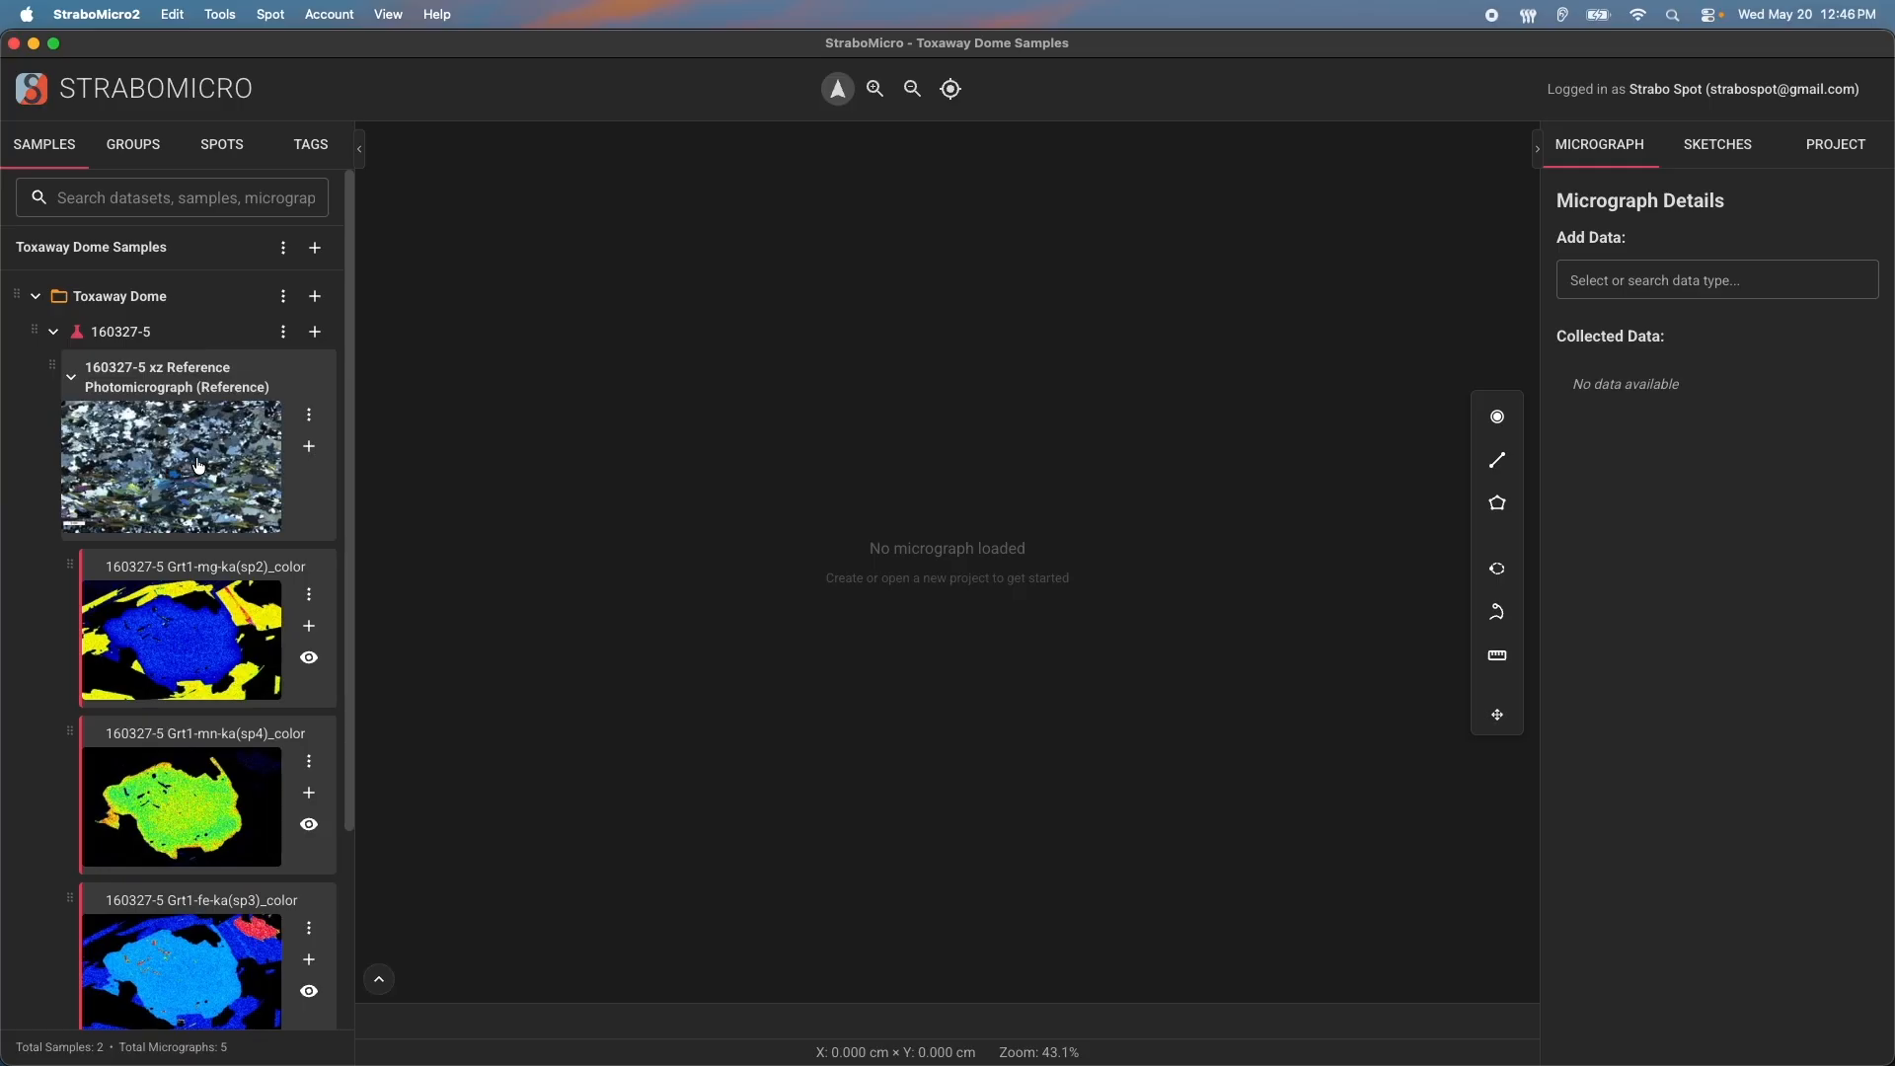
{"action": "left_click", "coordinate": [88, 450]}
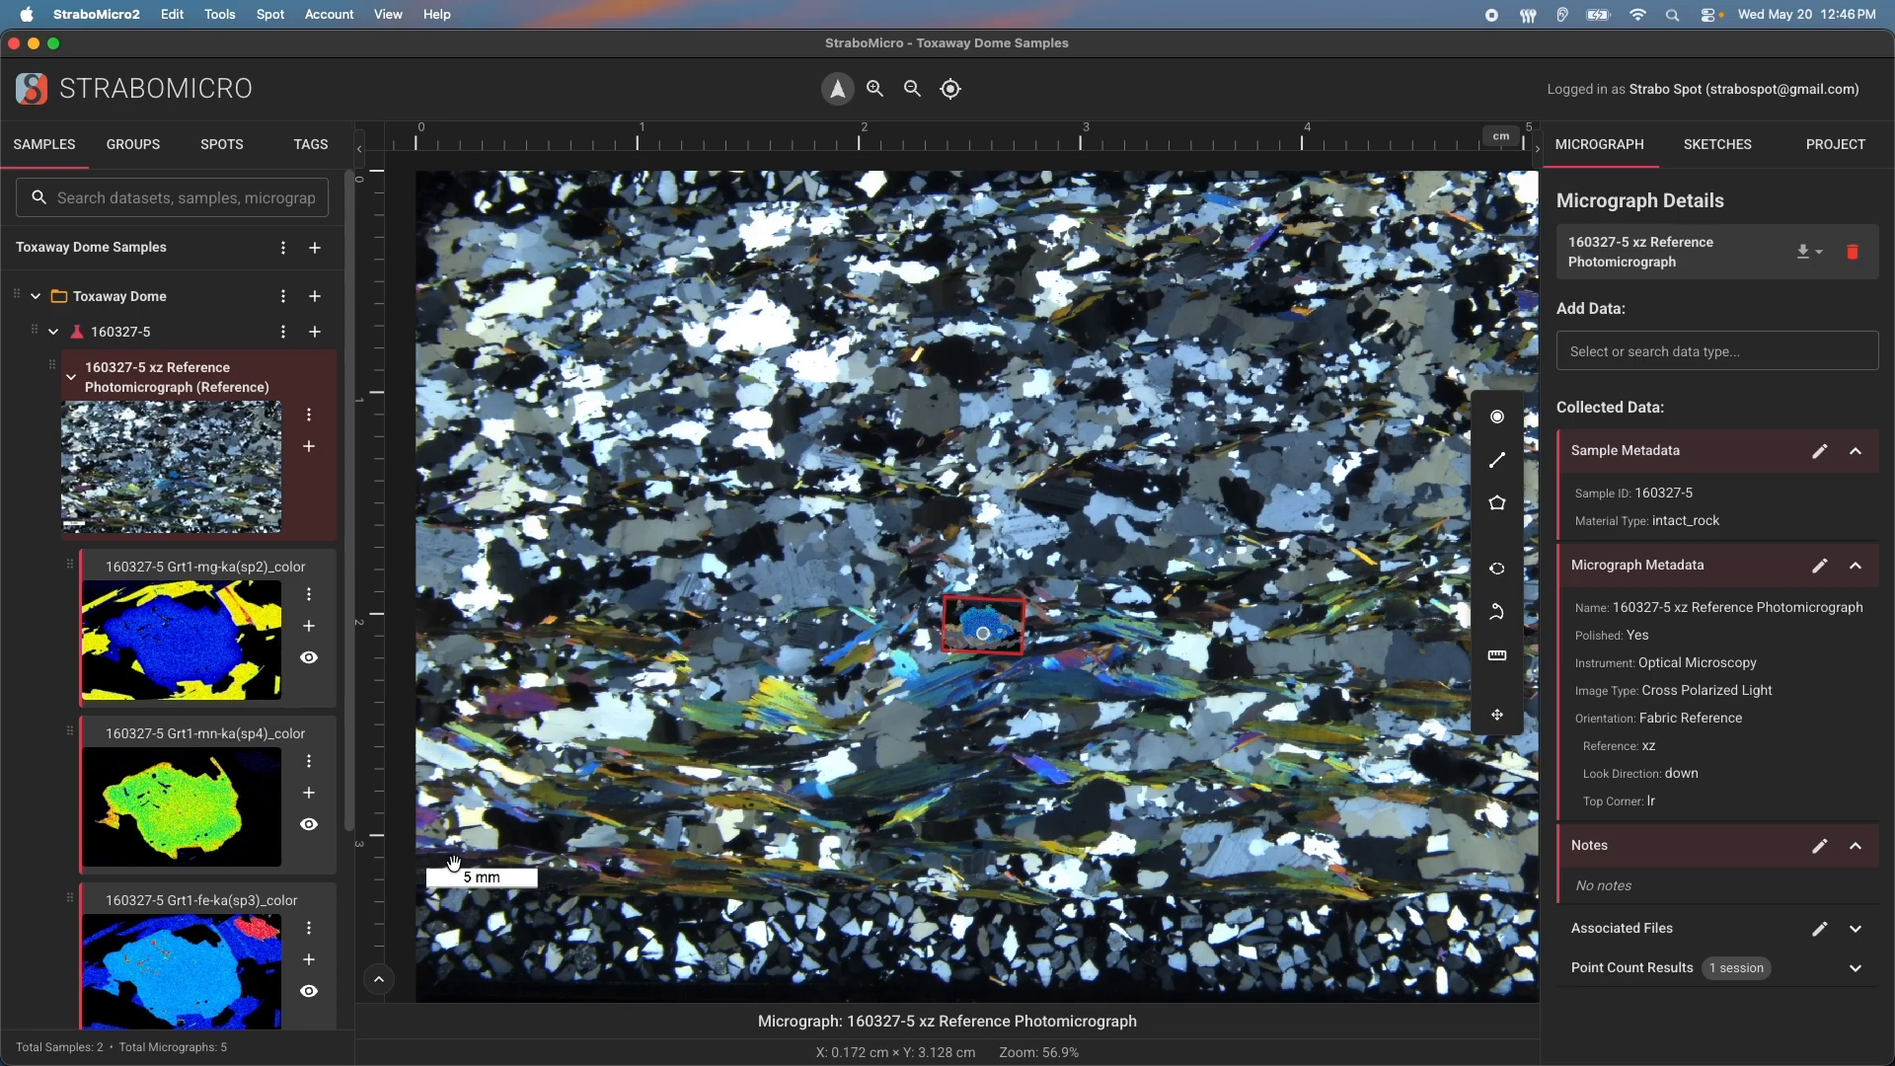
{"action": "left_click", "coordinate": [183, 661]}
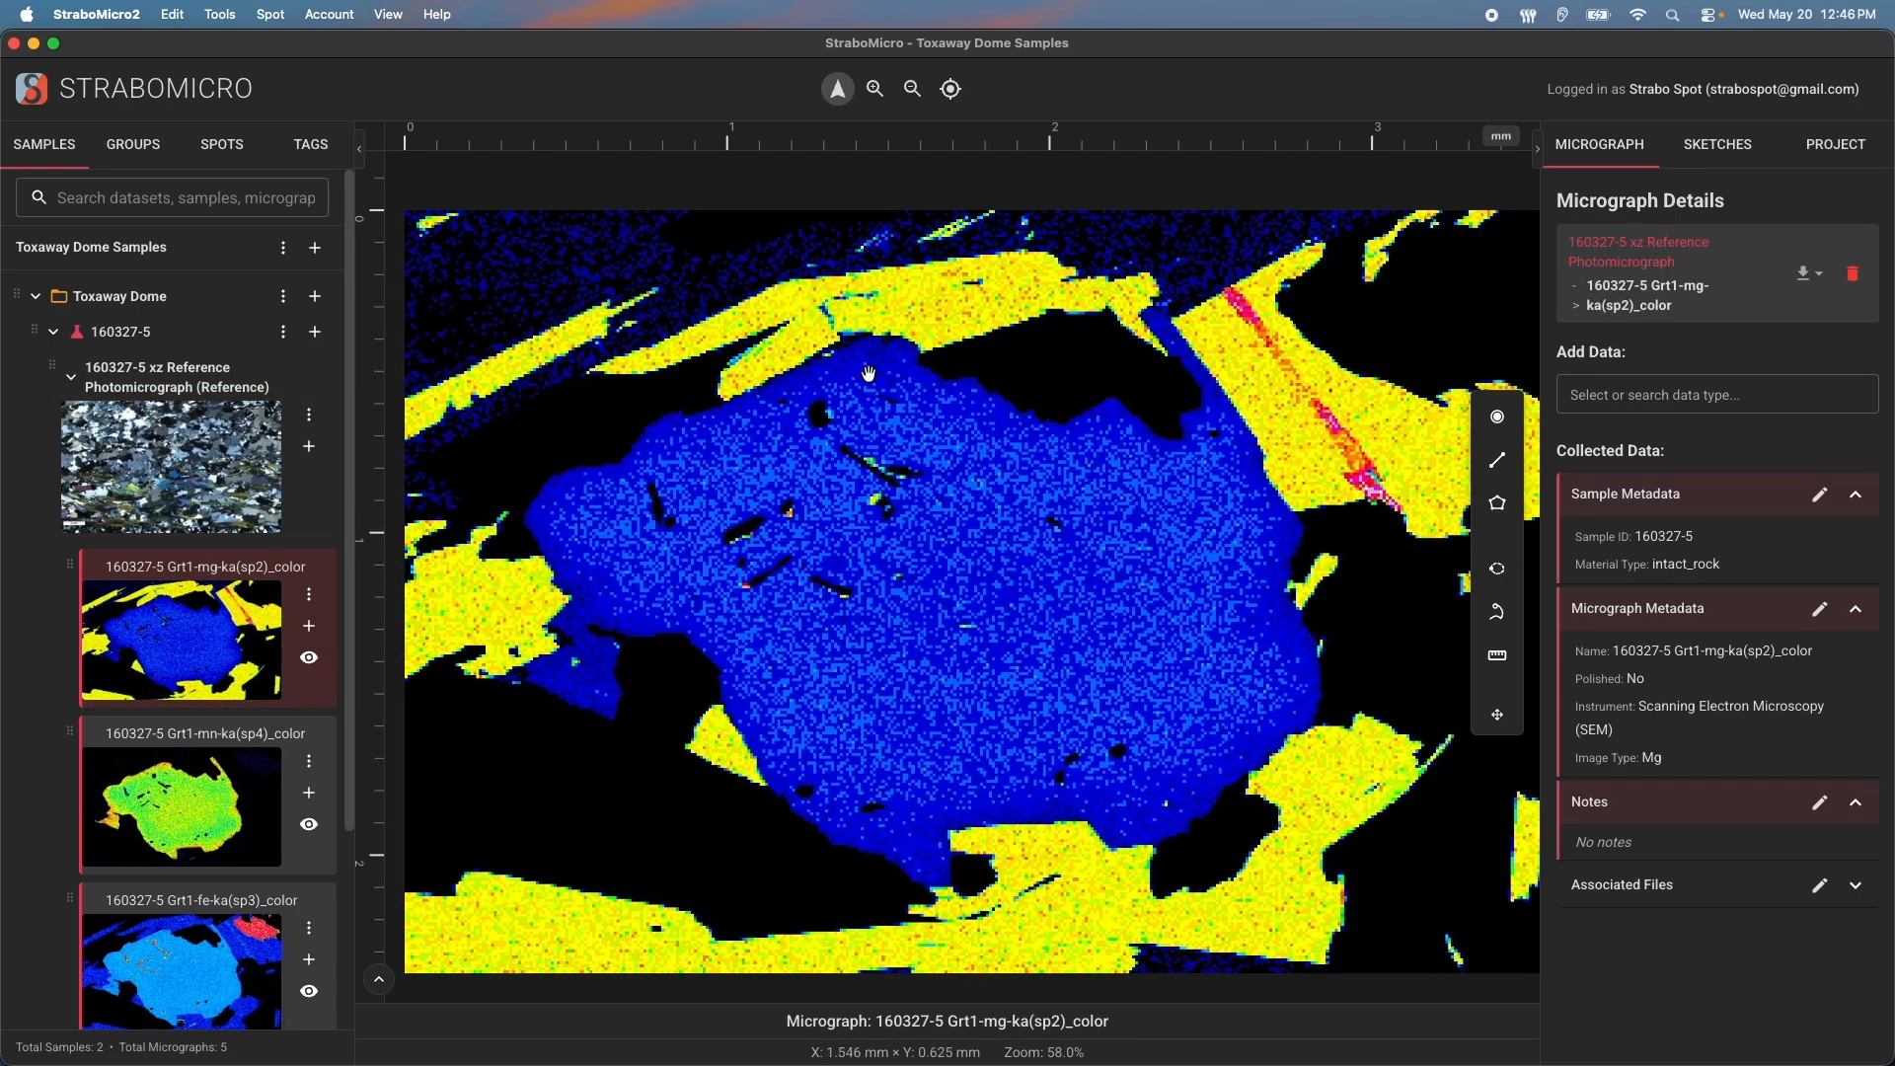
{"action": "left_click", "coordinate": [172, 825]}
{"action": "left_click", "coordinate": [164, 958]}
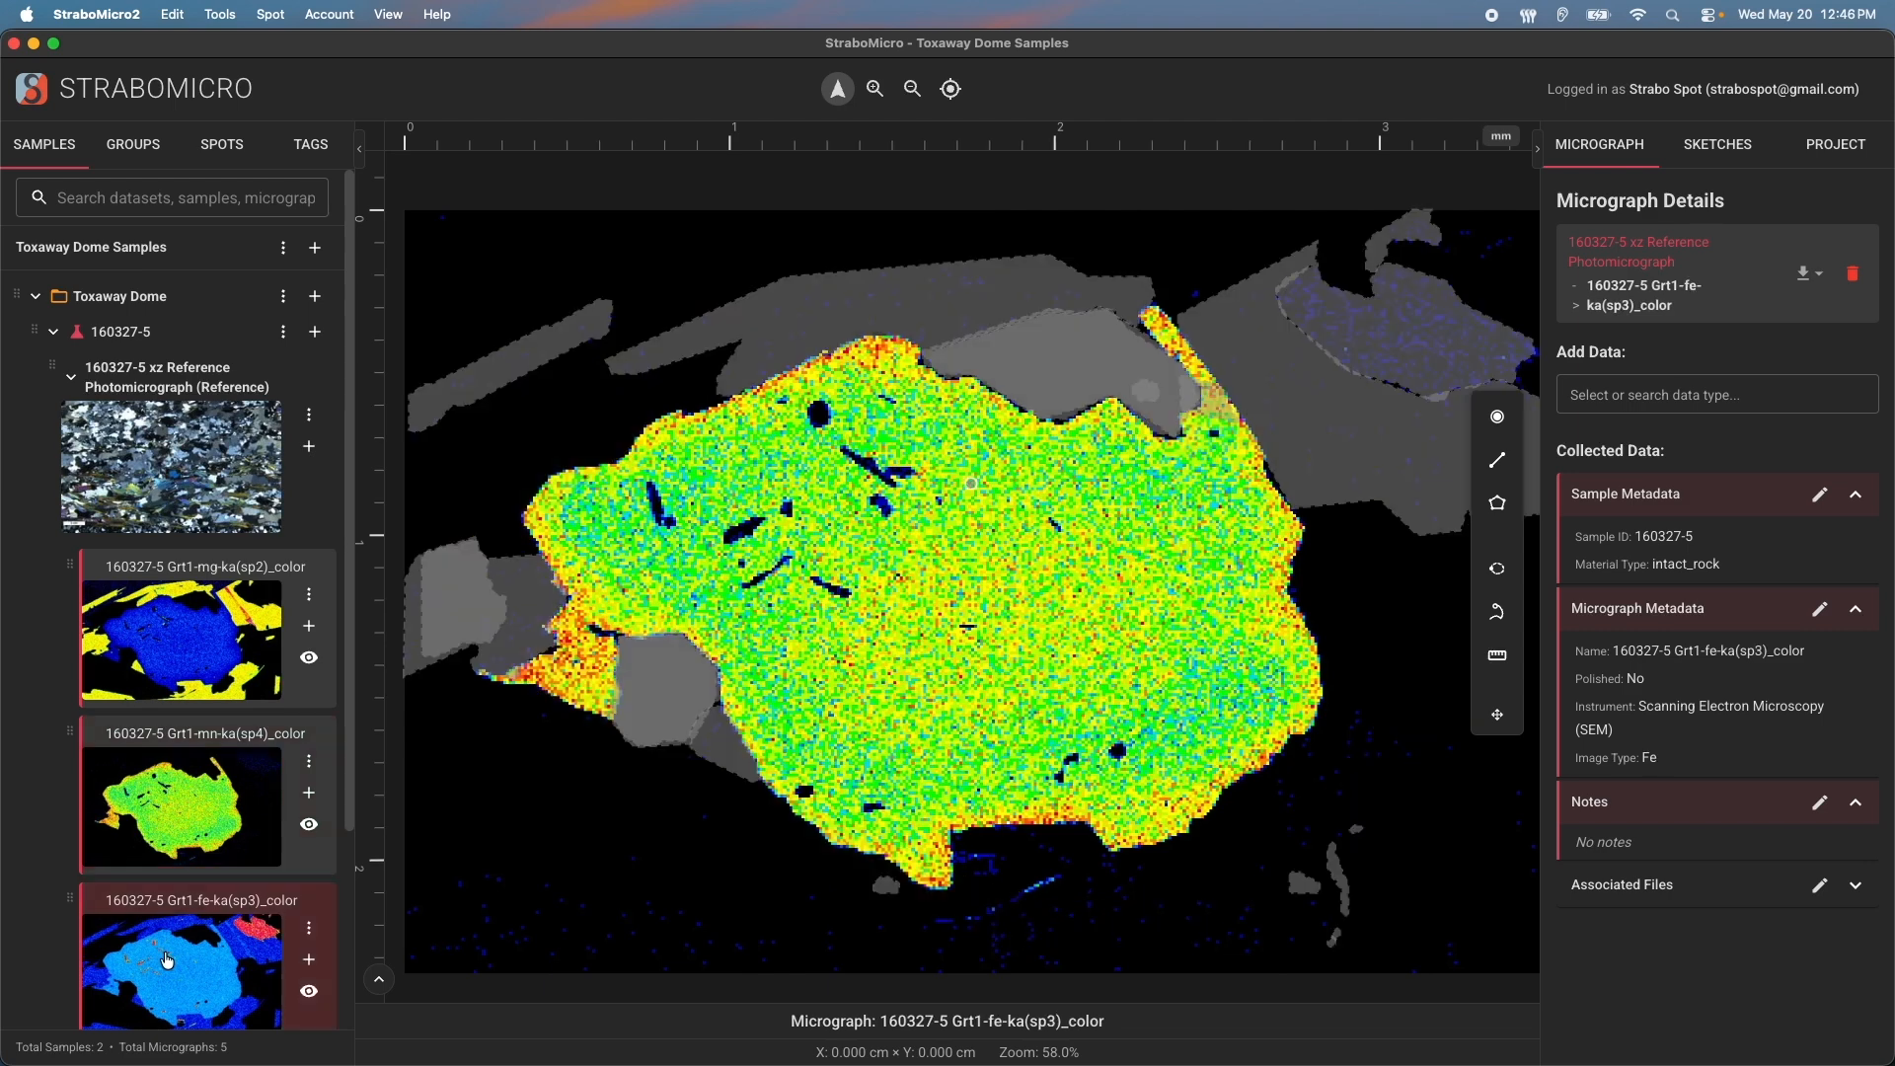
{"action": "left_click", "coordinate": [183, 842]}
{"action": "left_click", "coordinate": [227, 525]}
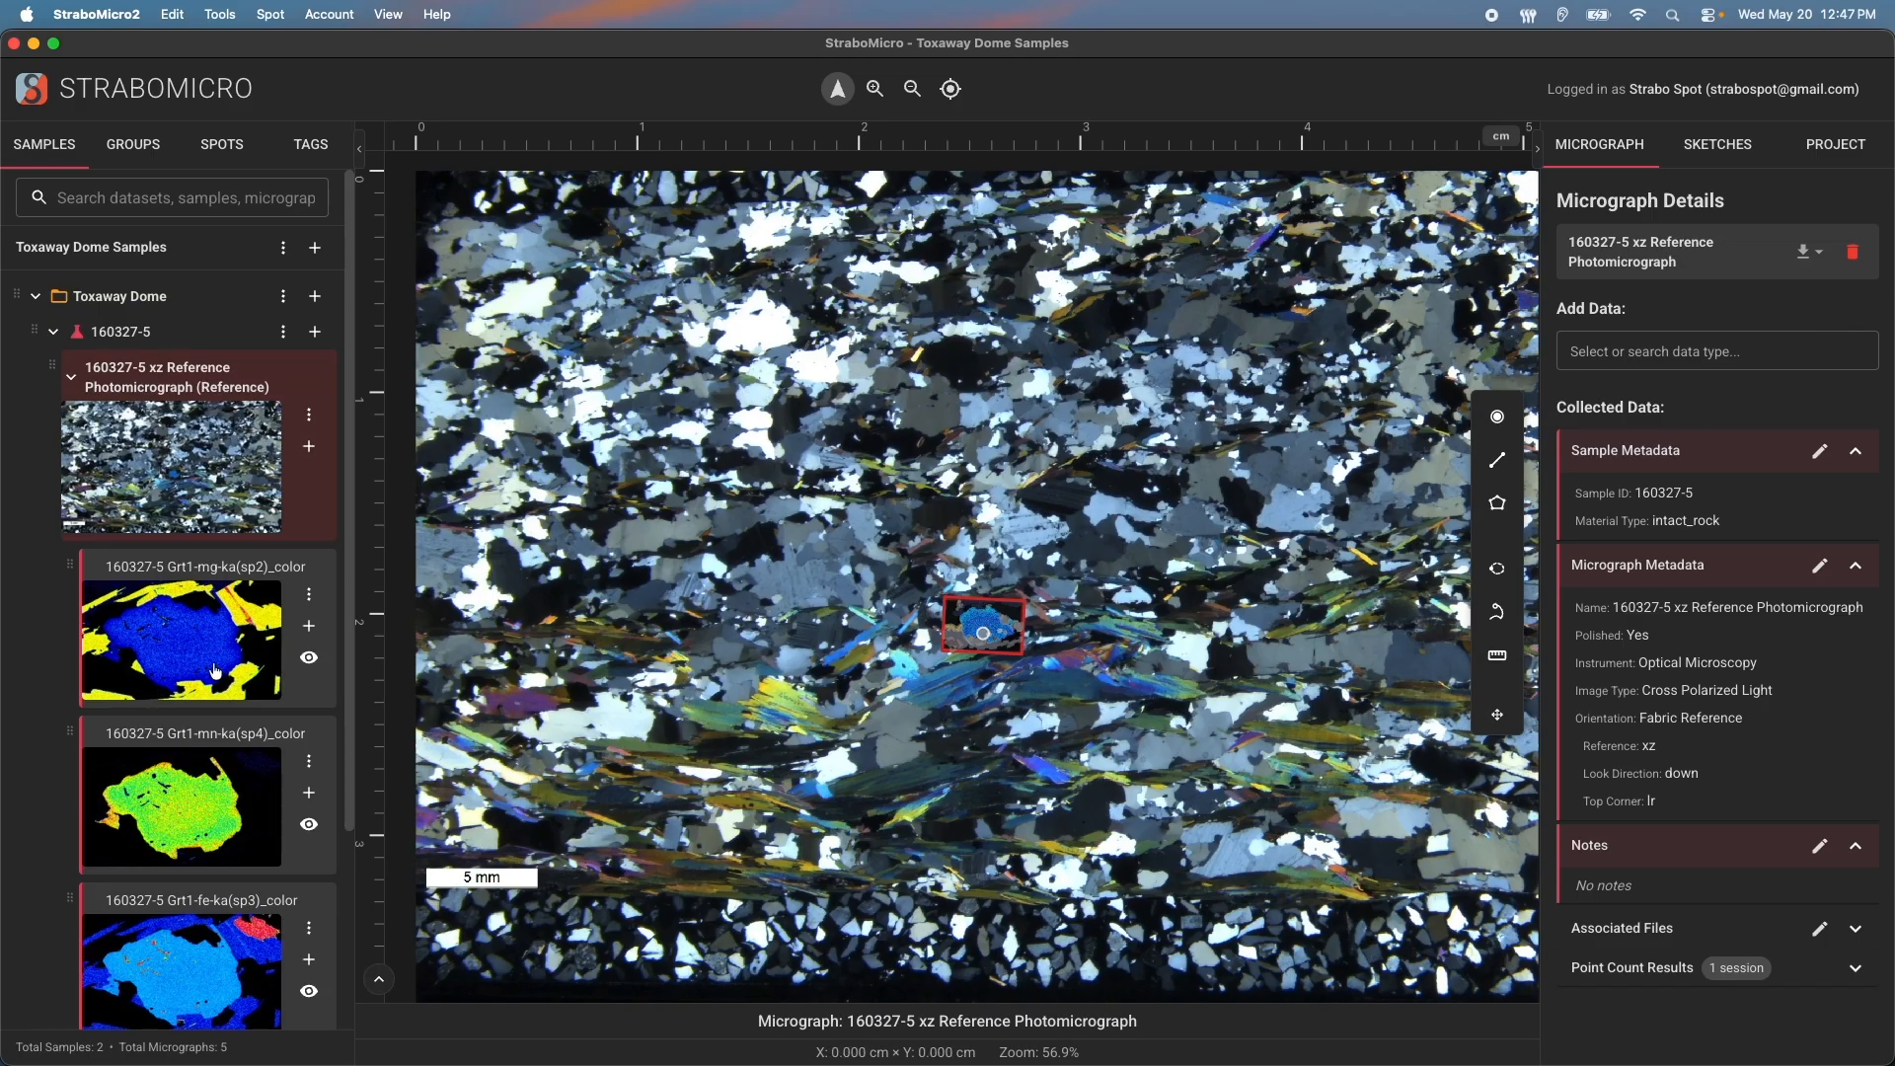
Review the options for adding micrographs to sample 160327-5 and to its reference photomicrograph
{"action": "left_click", "coordinate": [316, 333]}
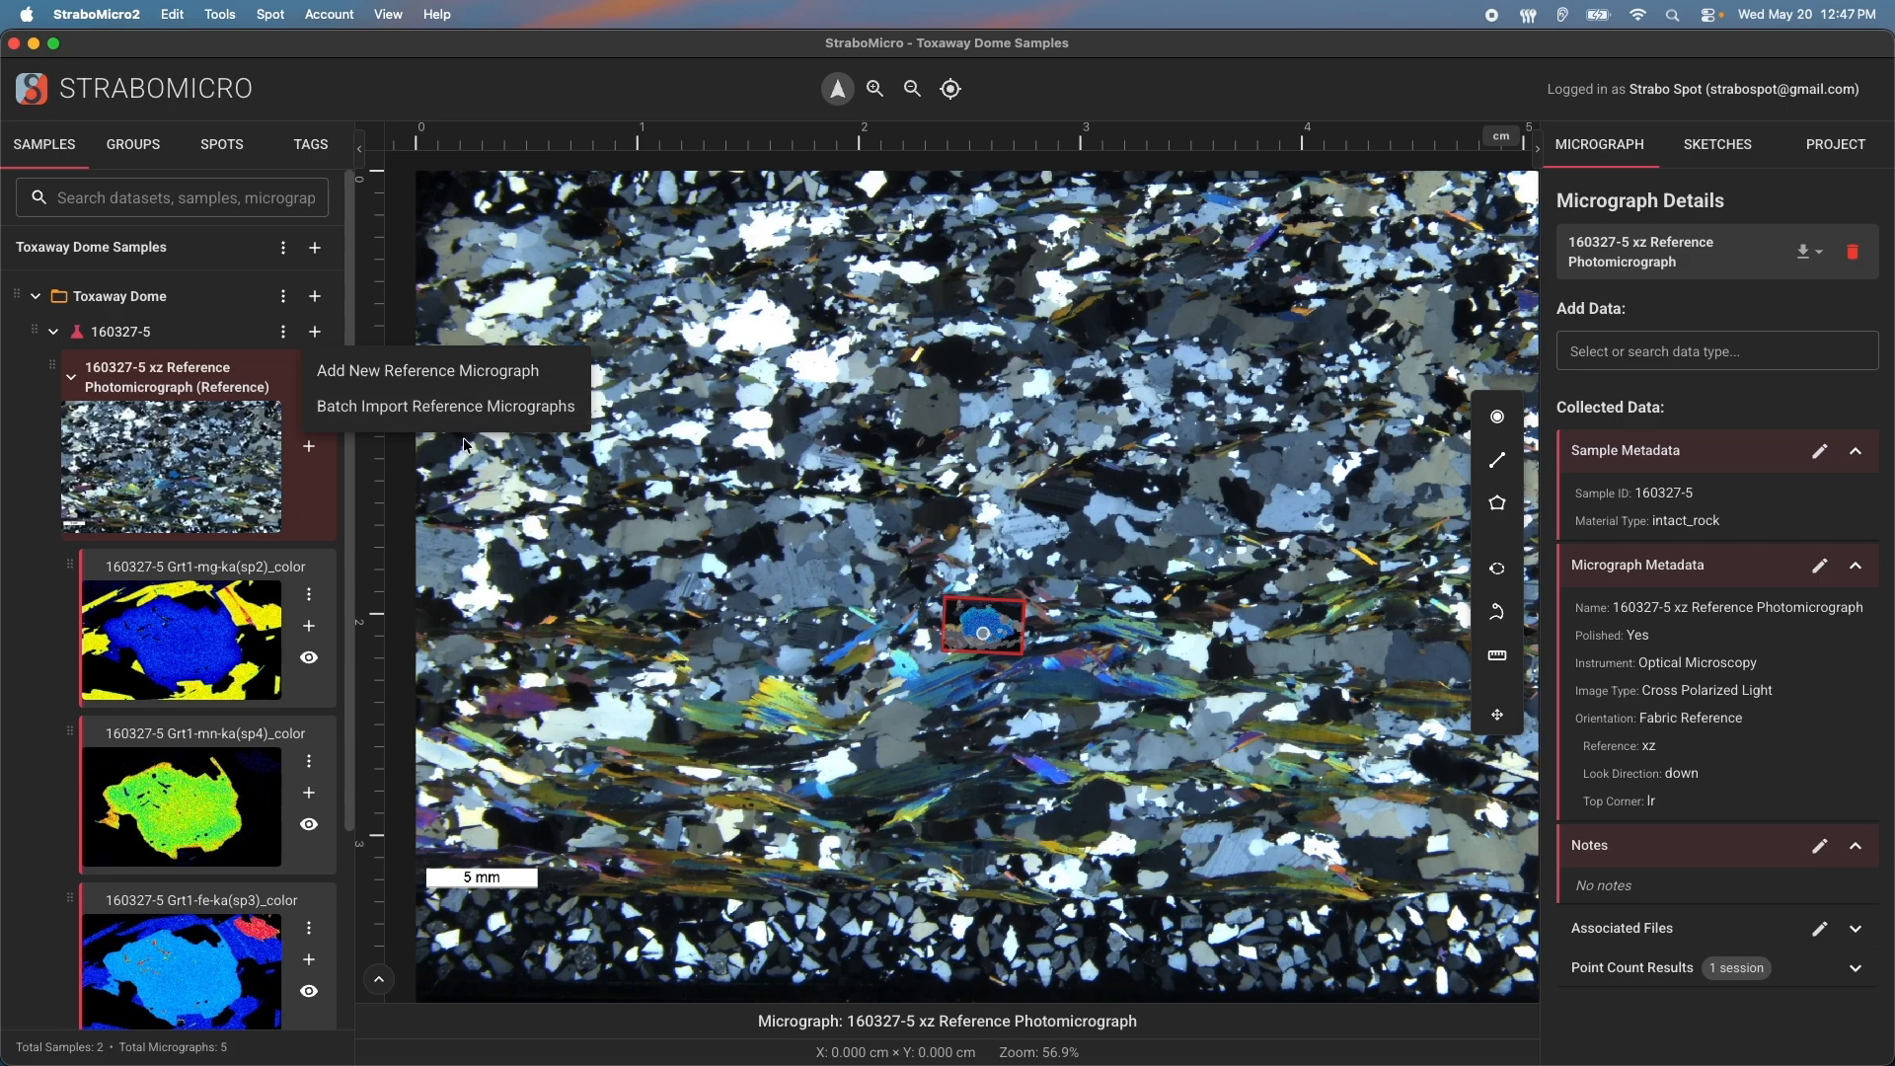
{"action": "left_click", "coordinate": [311, 459]}
{"action": "left_click", "coordinate": [312, 452]}
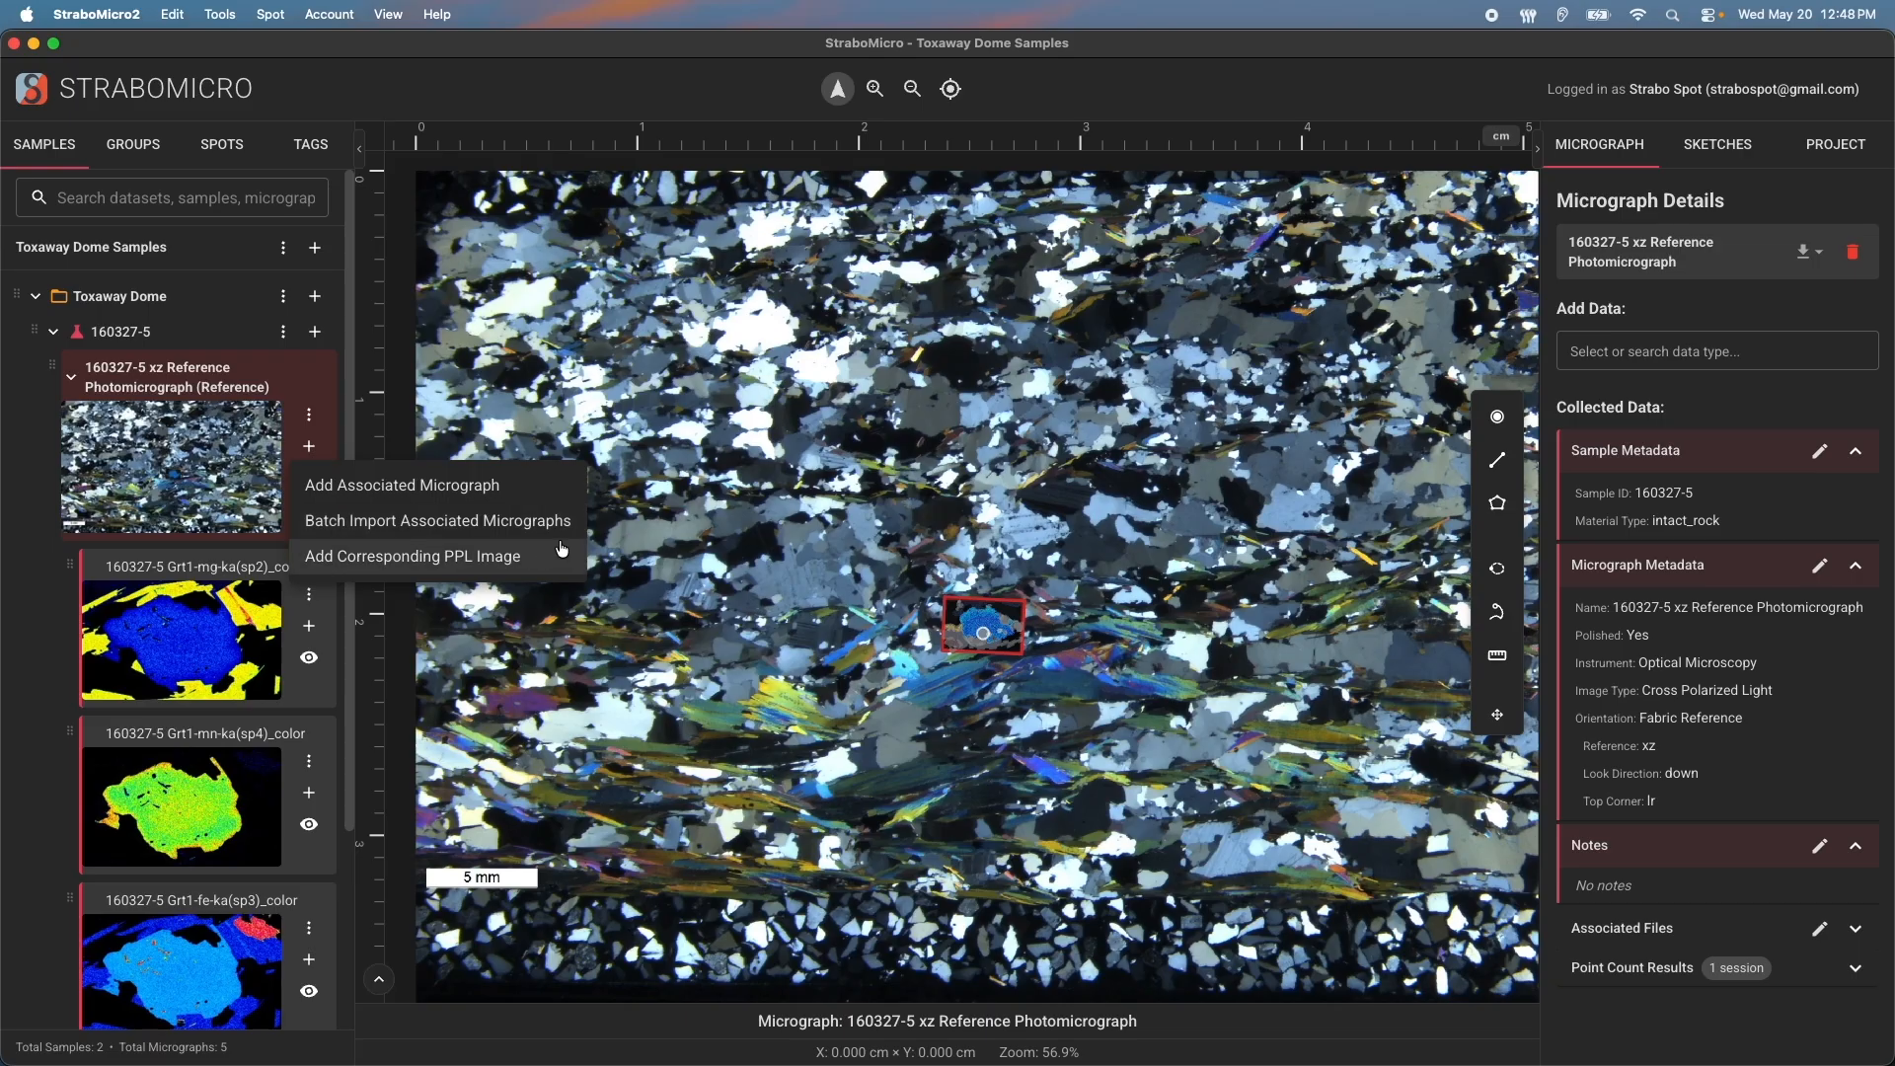
{"action": "left_click", "coordinate": [192, 444]}
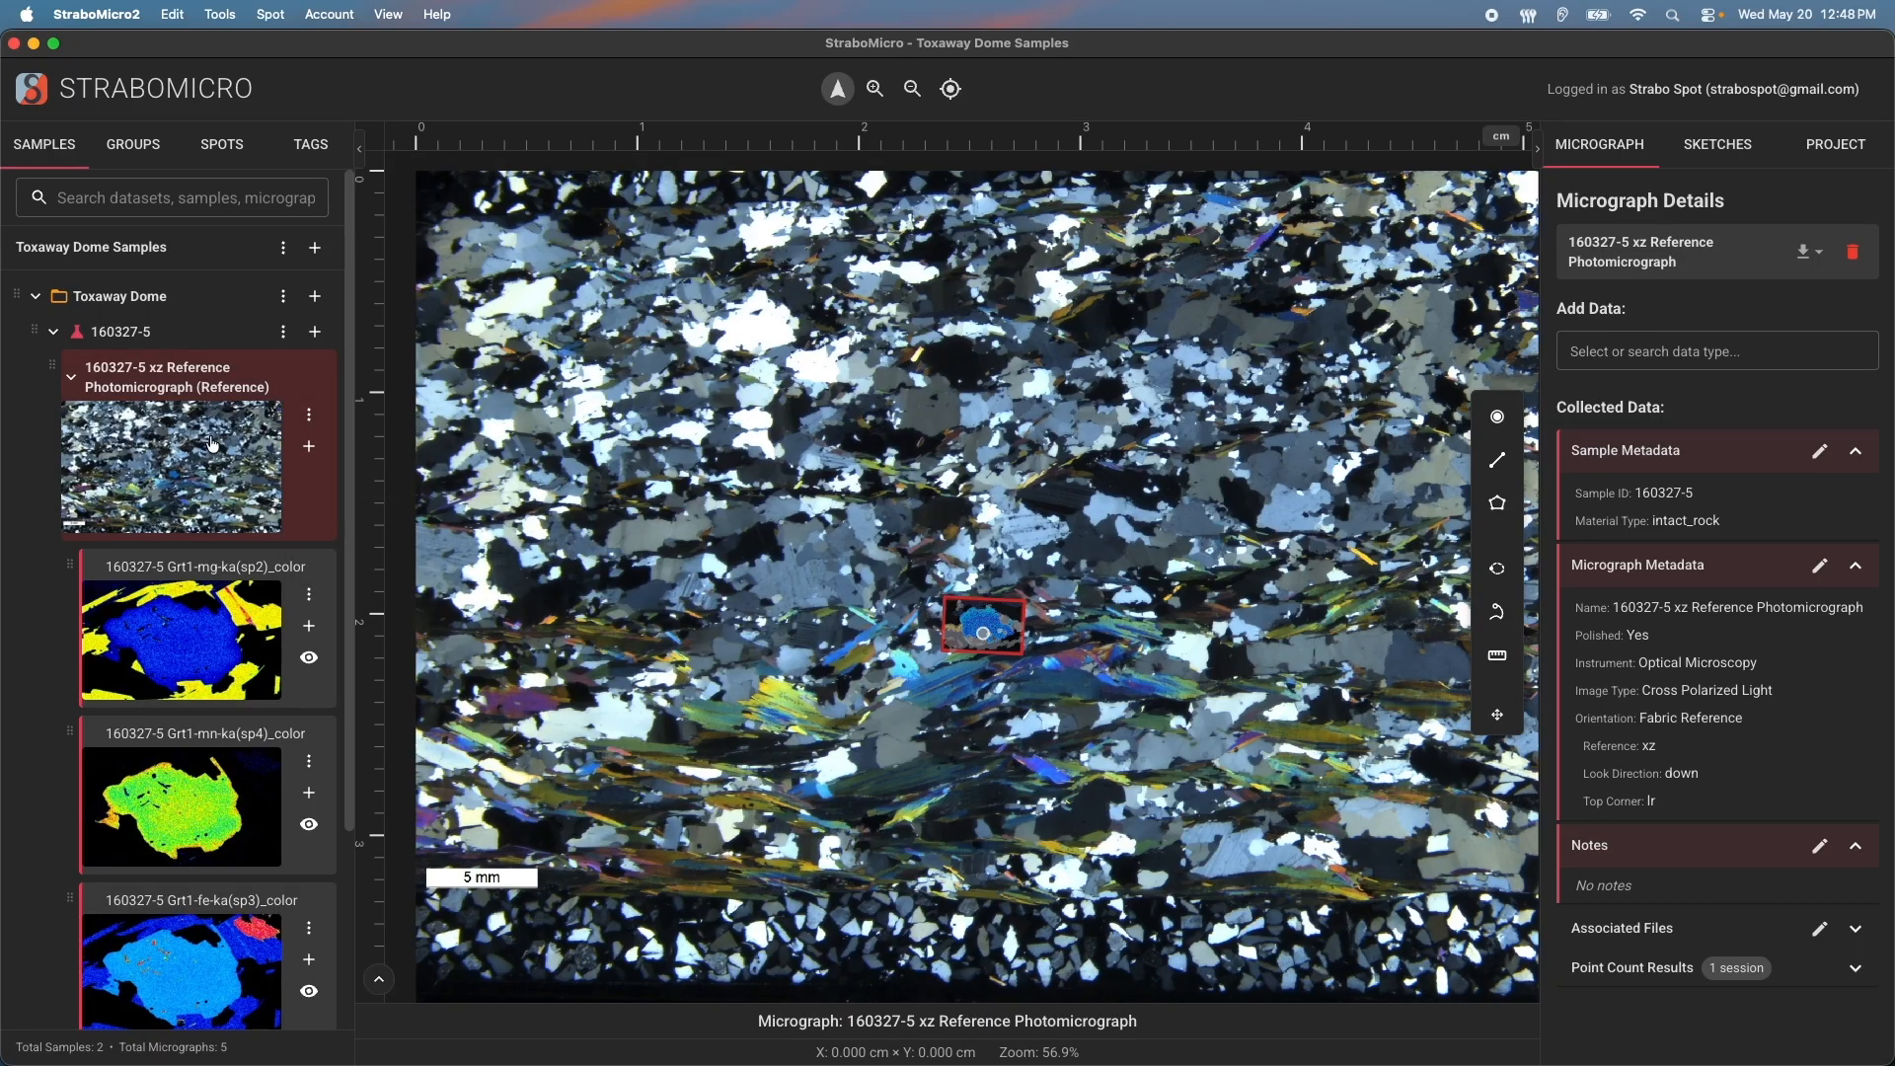
Start a new reference micrograph for sample 170815-2 and load the image file 170815-2.tif
{"action": "left_click", "coordinate": [73, 378]}
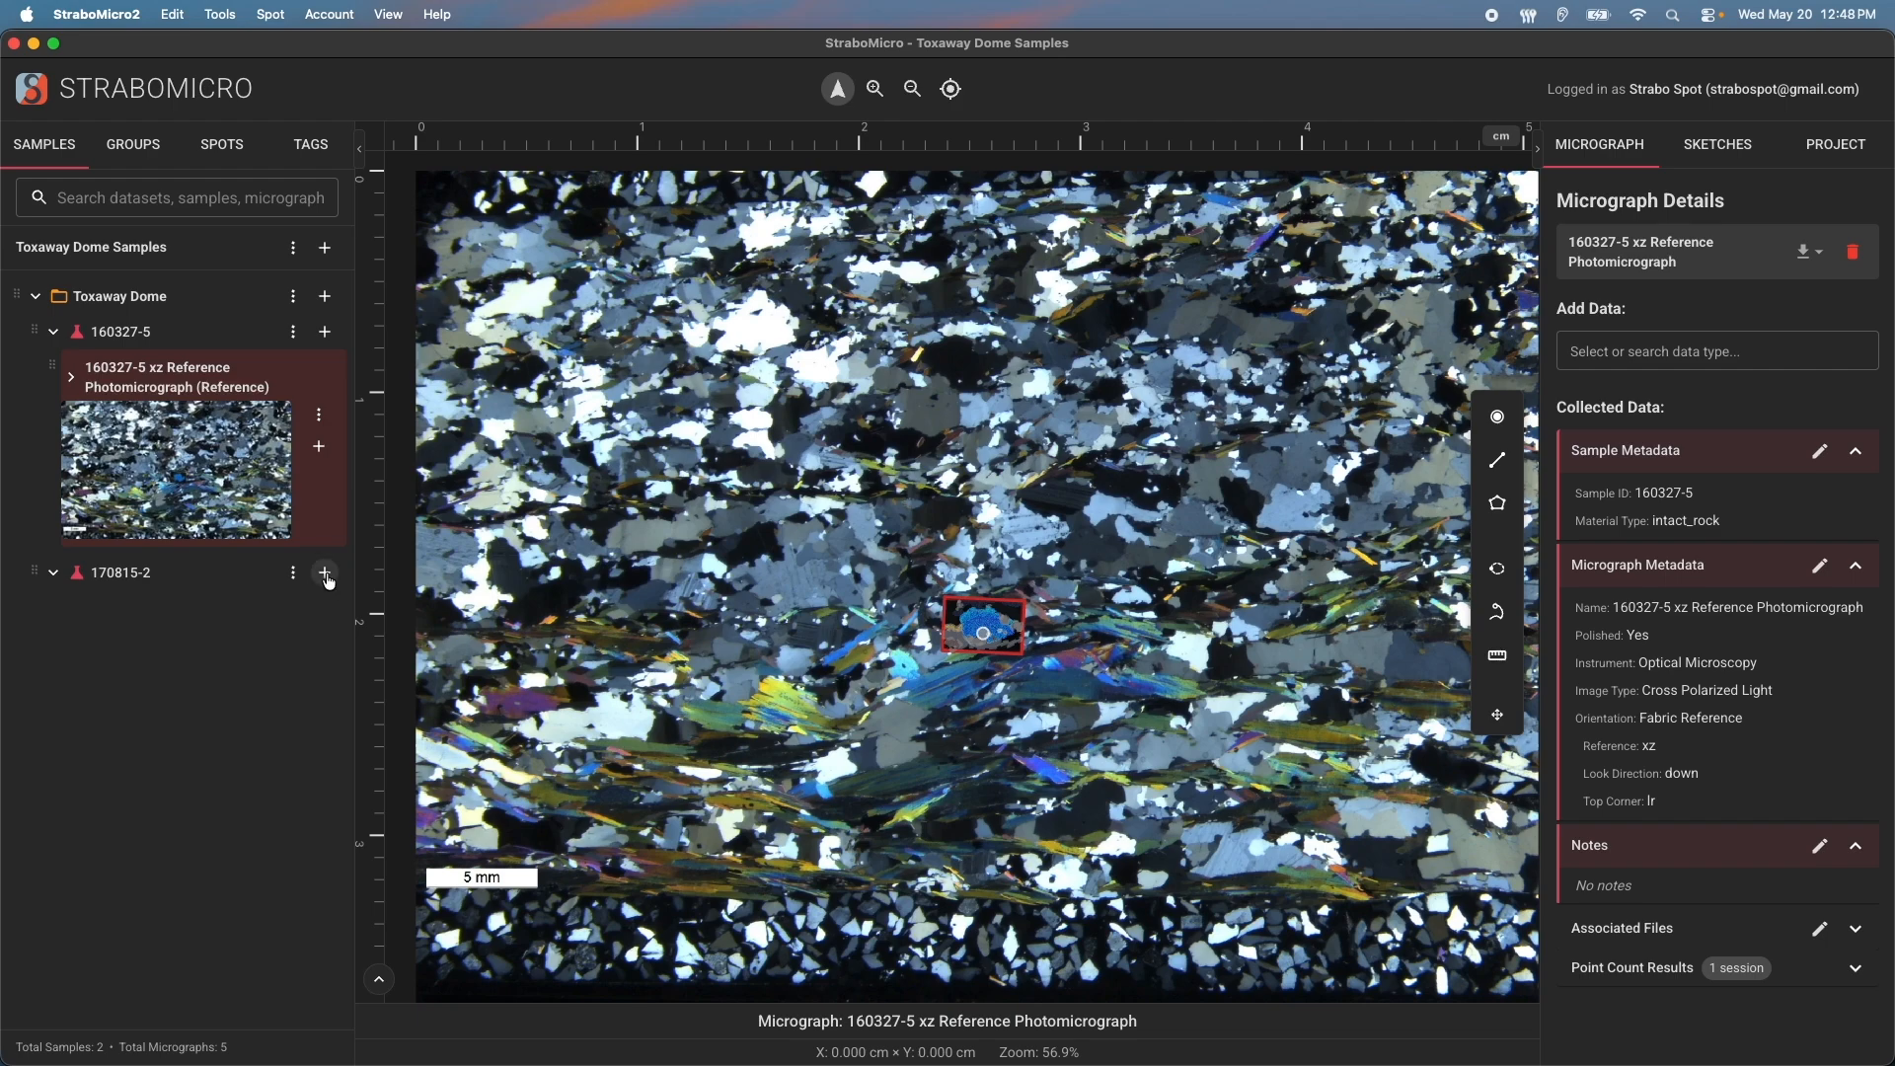
{"action": "left_click", "coordinate": [325, 572]}
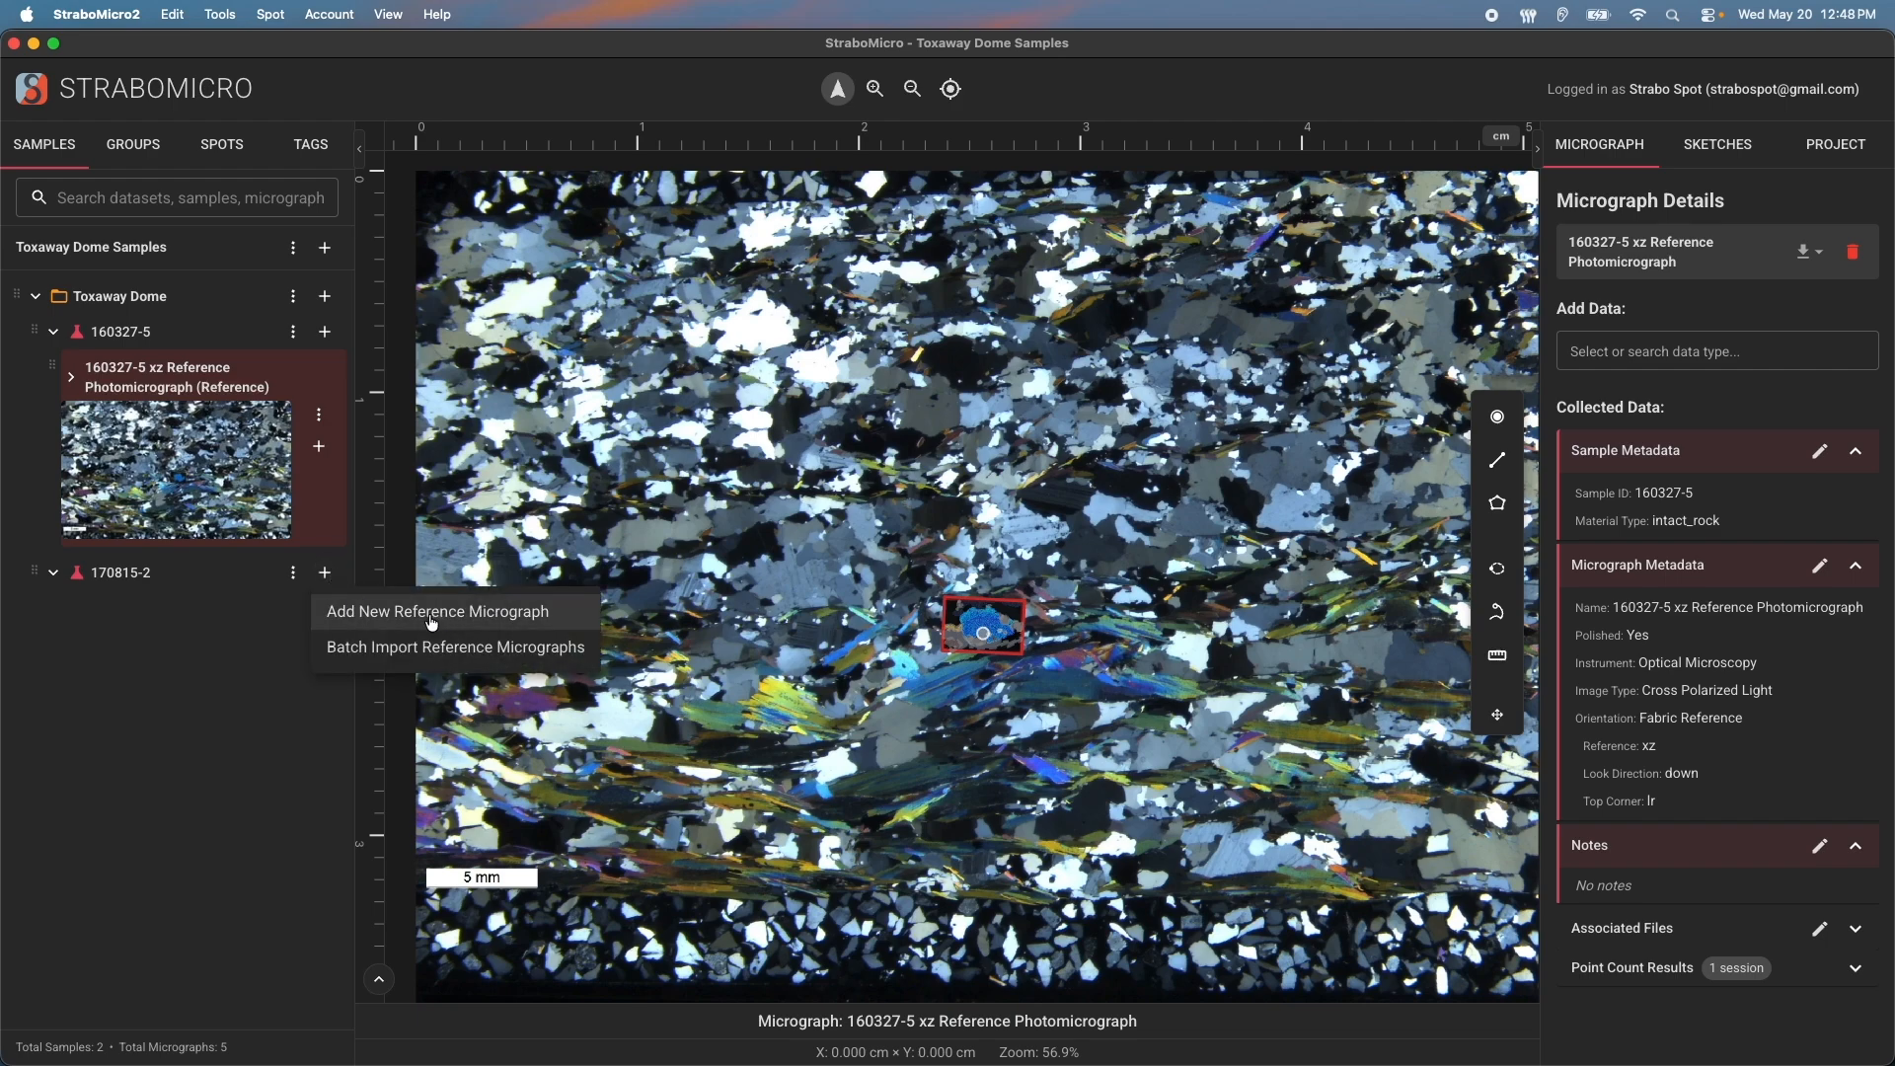
{"action": "left_click", "coordinate": [431, 620]}
{"action": "left_click", "coordinate": [1305, 602]}
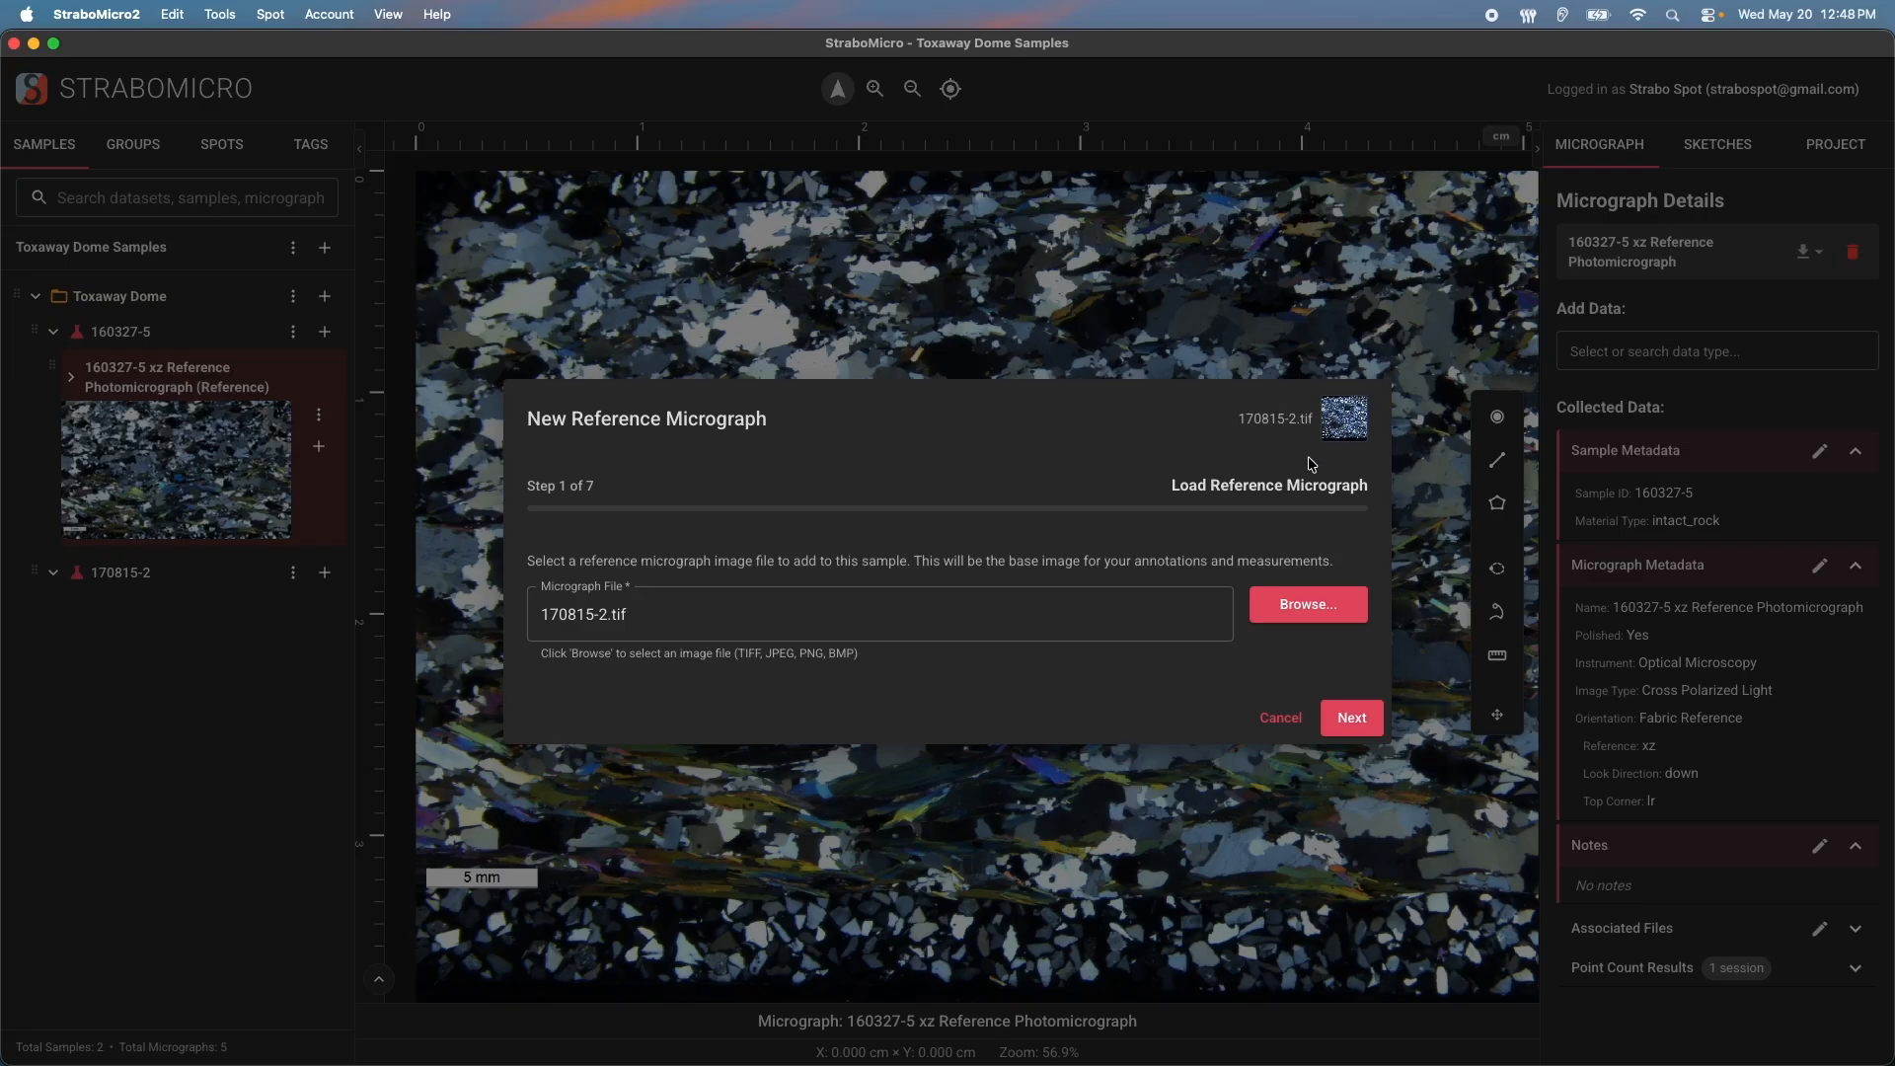
{"action": "left_click", "coordinate": [1351, 711]}
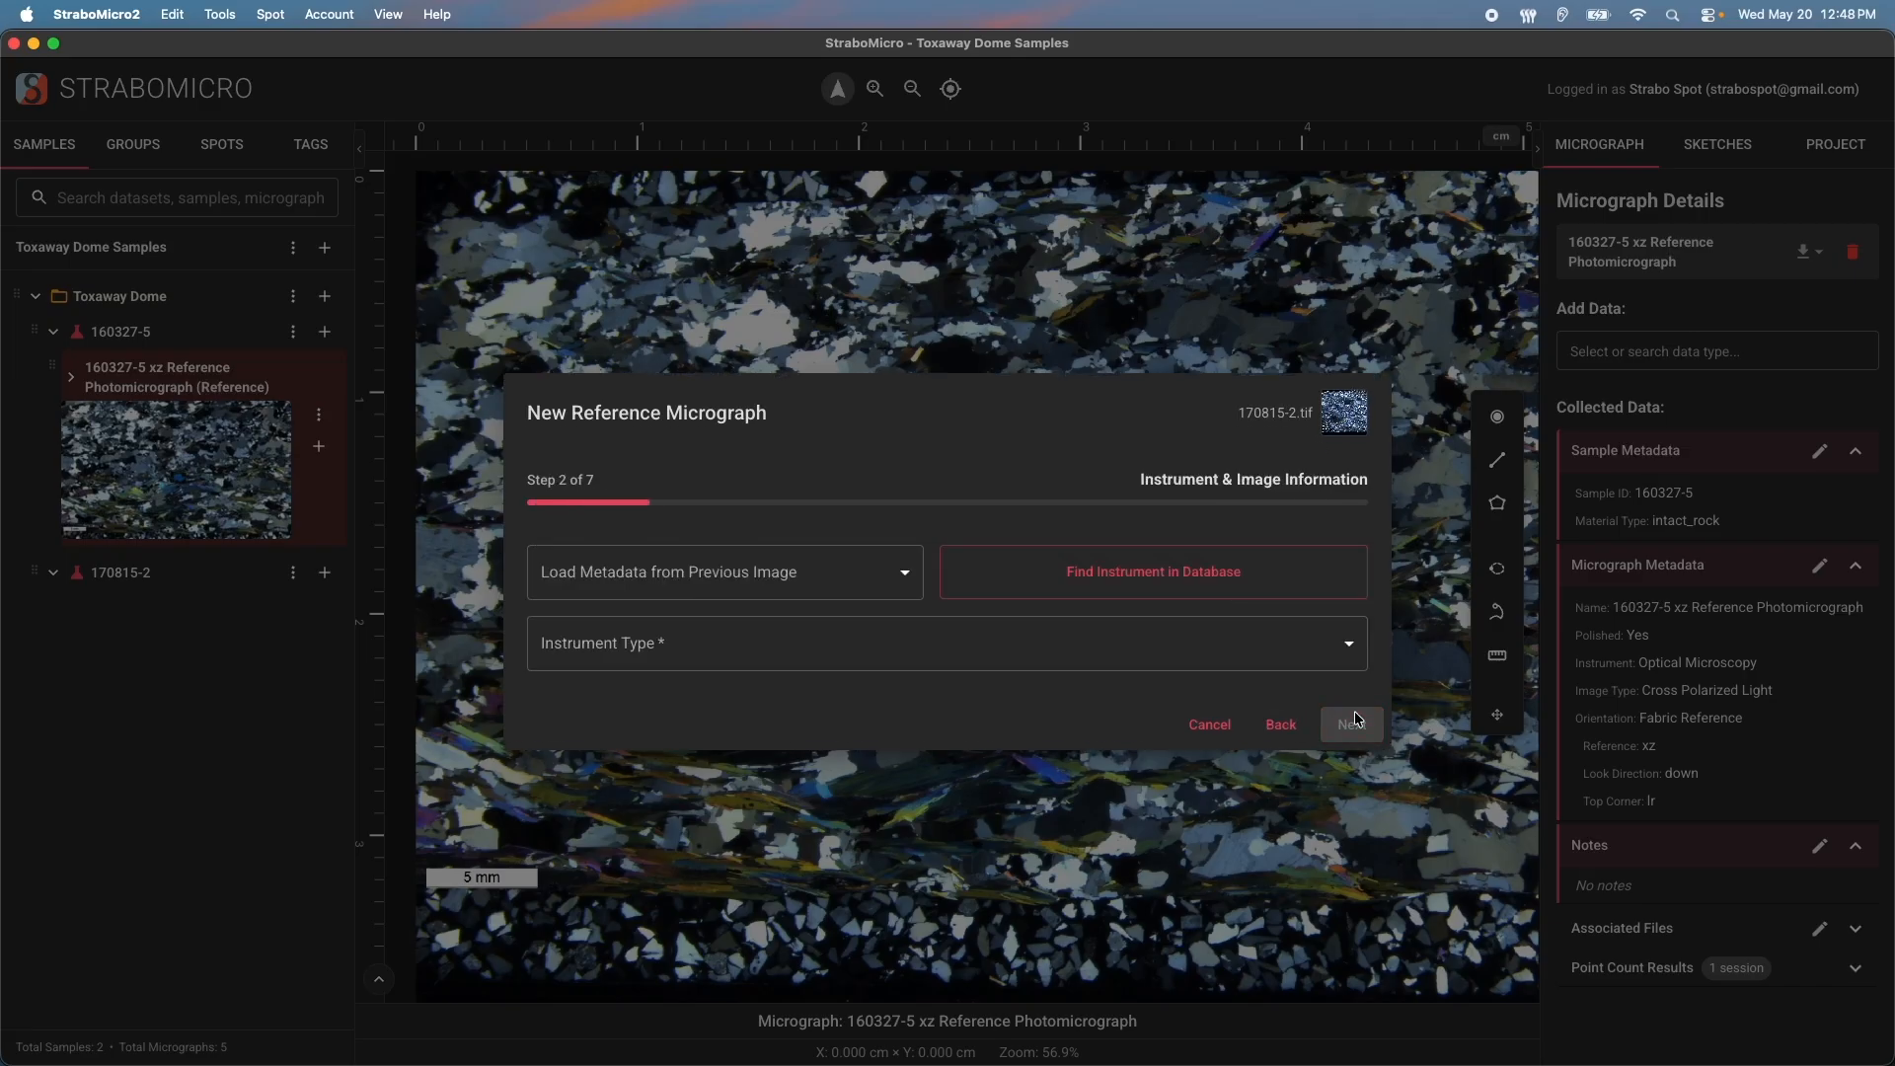
Set the instrument type to Optical Microscopy and the image type to Cross Polarized Light, leaving the instrument data blank
{"action": "left_click", "coordinate": [1106, 667]}
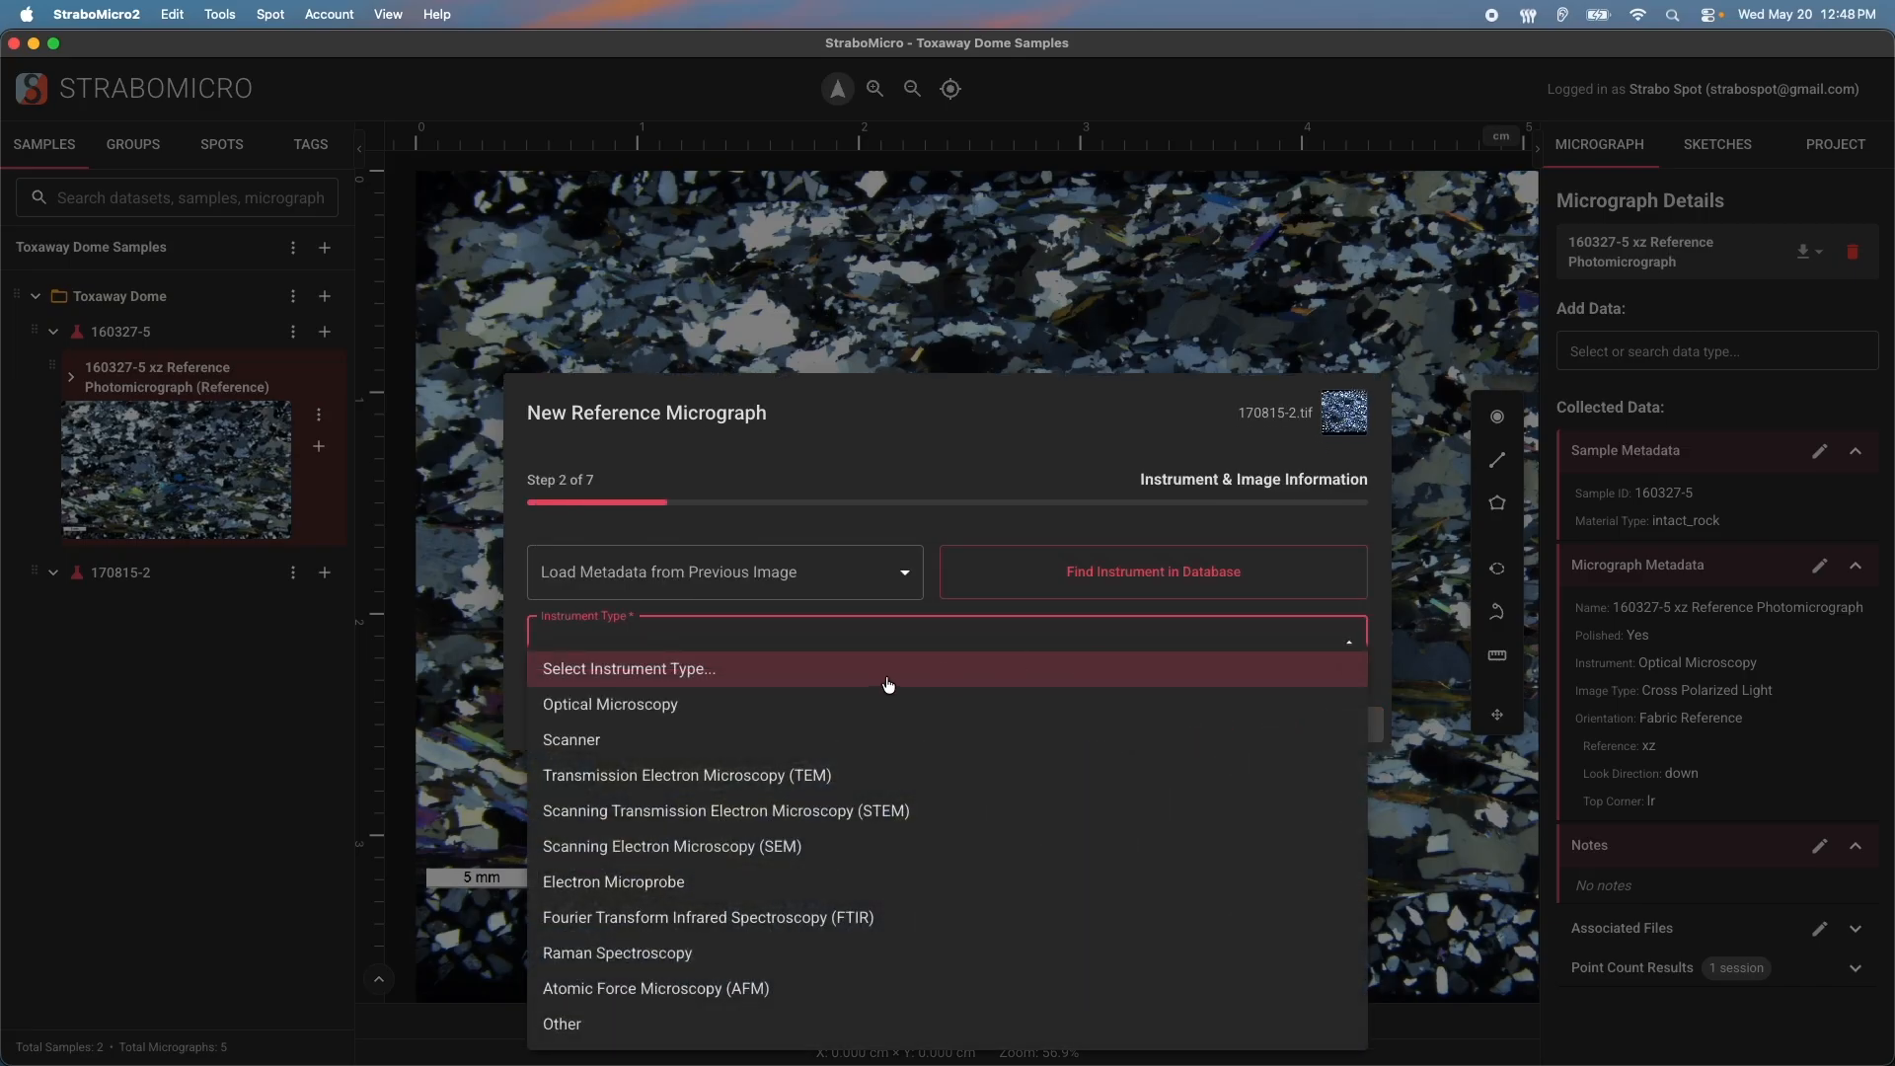
{"action": "left_click", "coordinate": [785, 713]}
{"action": "left_click", "coordinate": [756, 677]}
{"action": "left_click", "coordinate": [679, 759]}
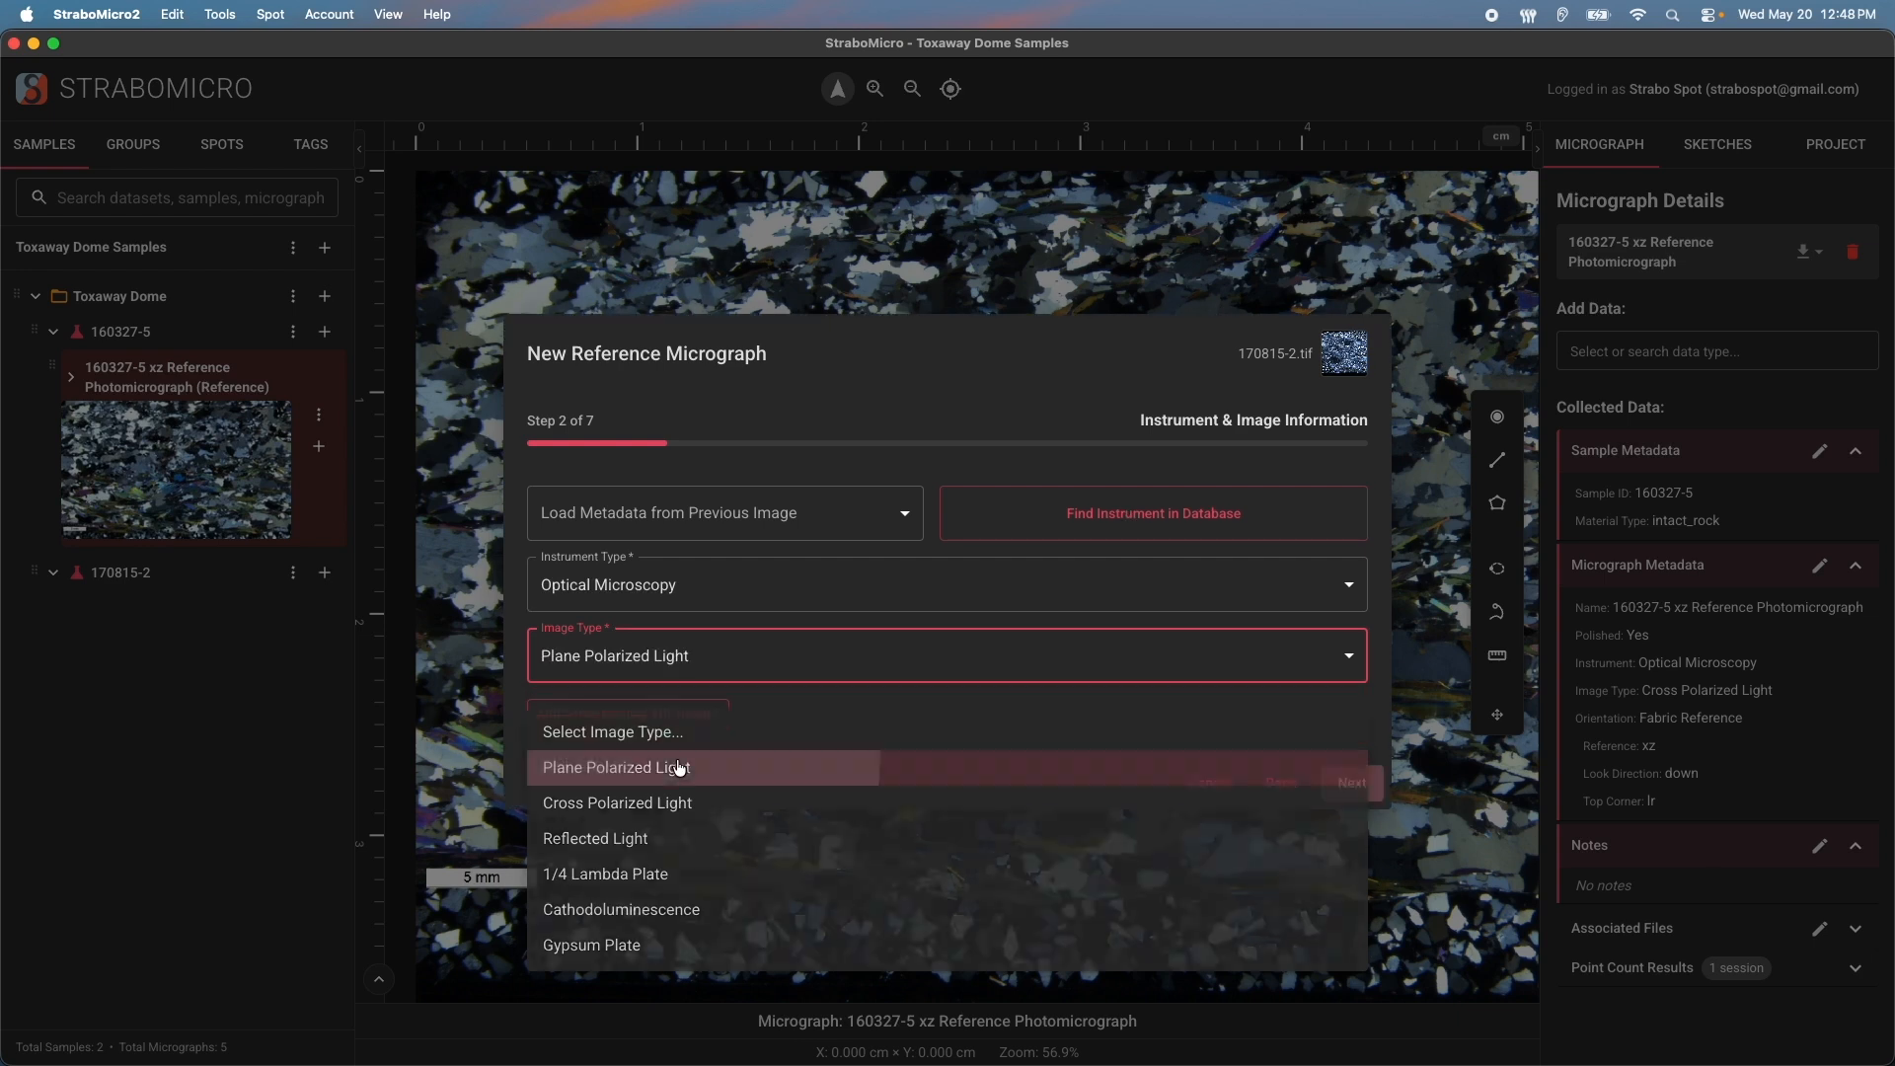
{"action": "left_click", "coordinate": [669, 659]}
{"action": "left_click", "coordinate": [656, 779]}
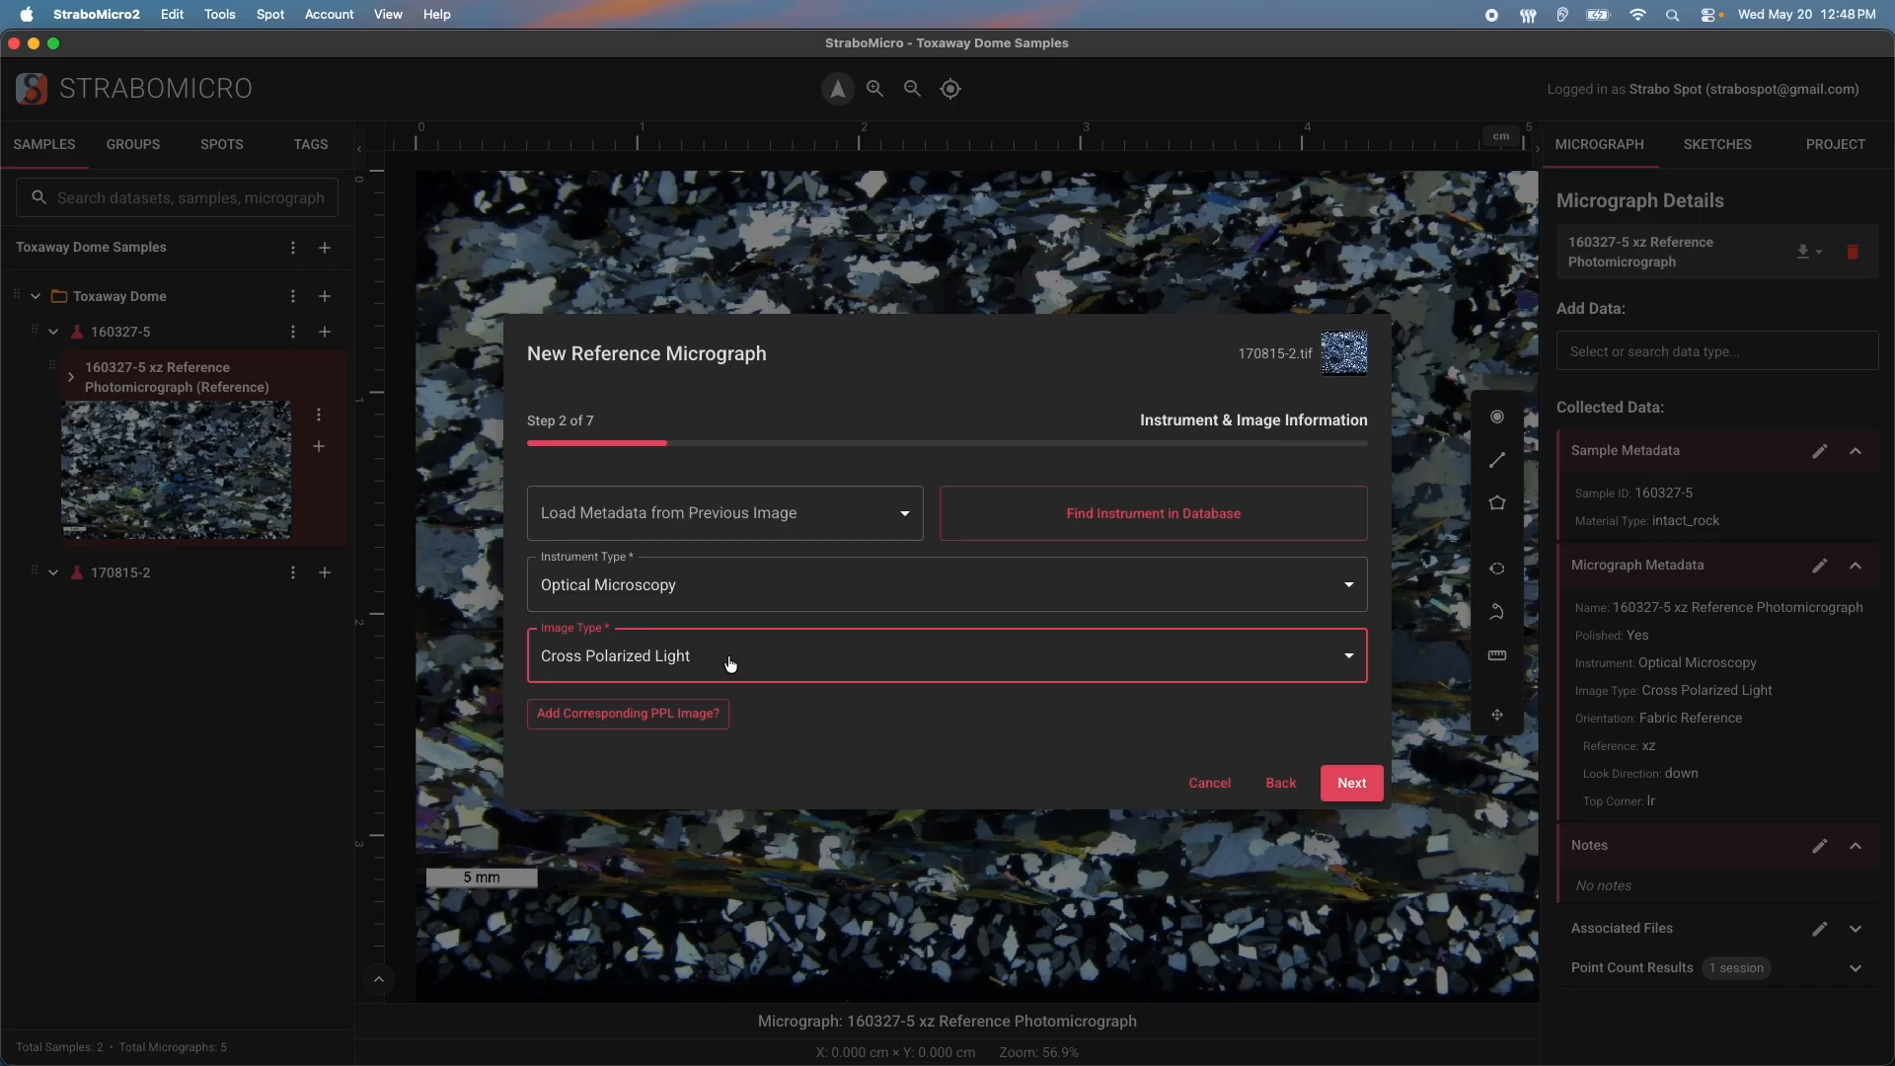
{"action": "left_click", "coordinate": [1327, 787]}
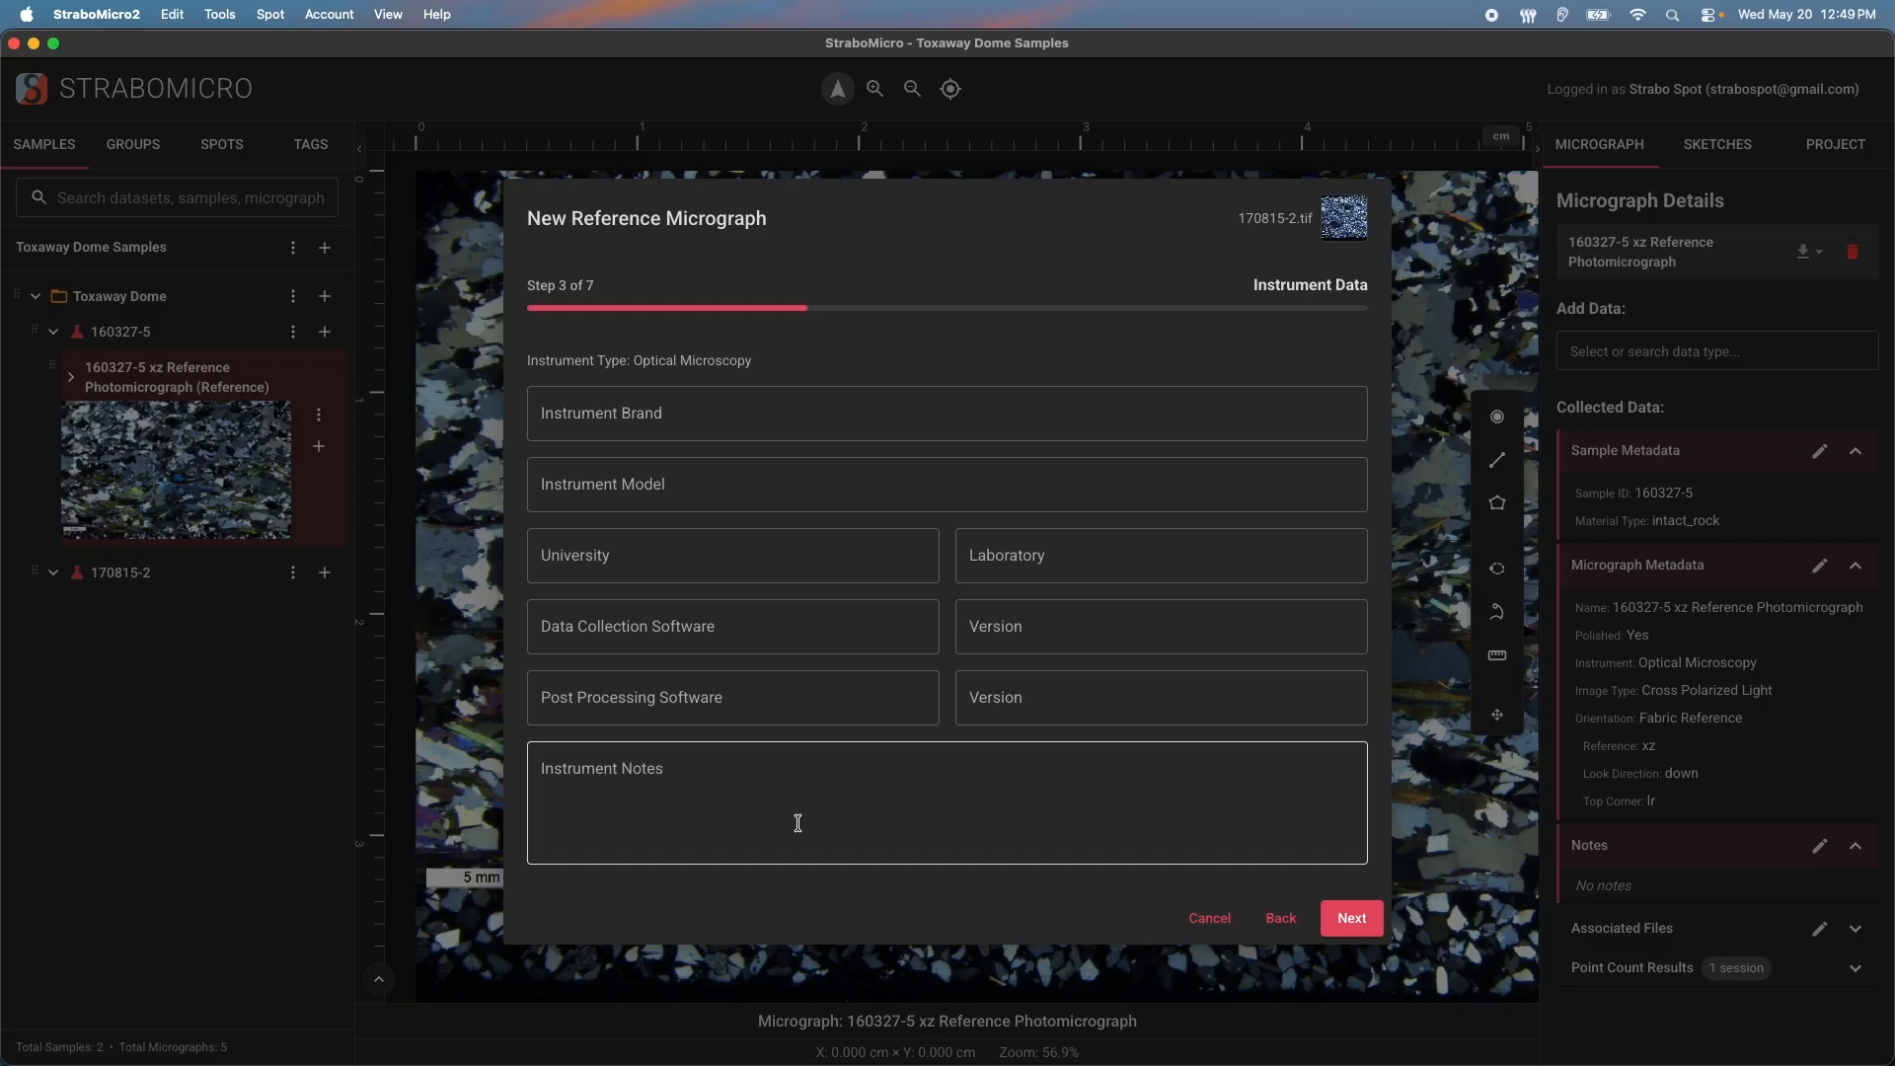
{"action": "left_click", "coordinate": [1352, 920]}
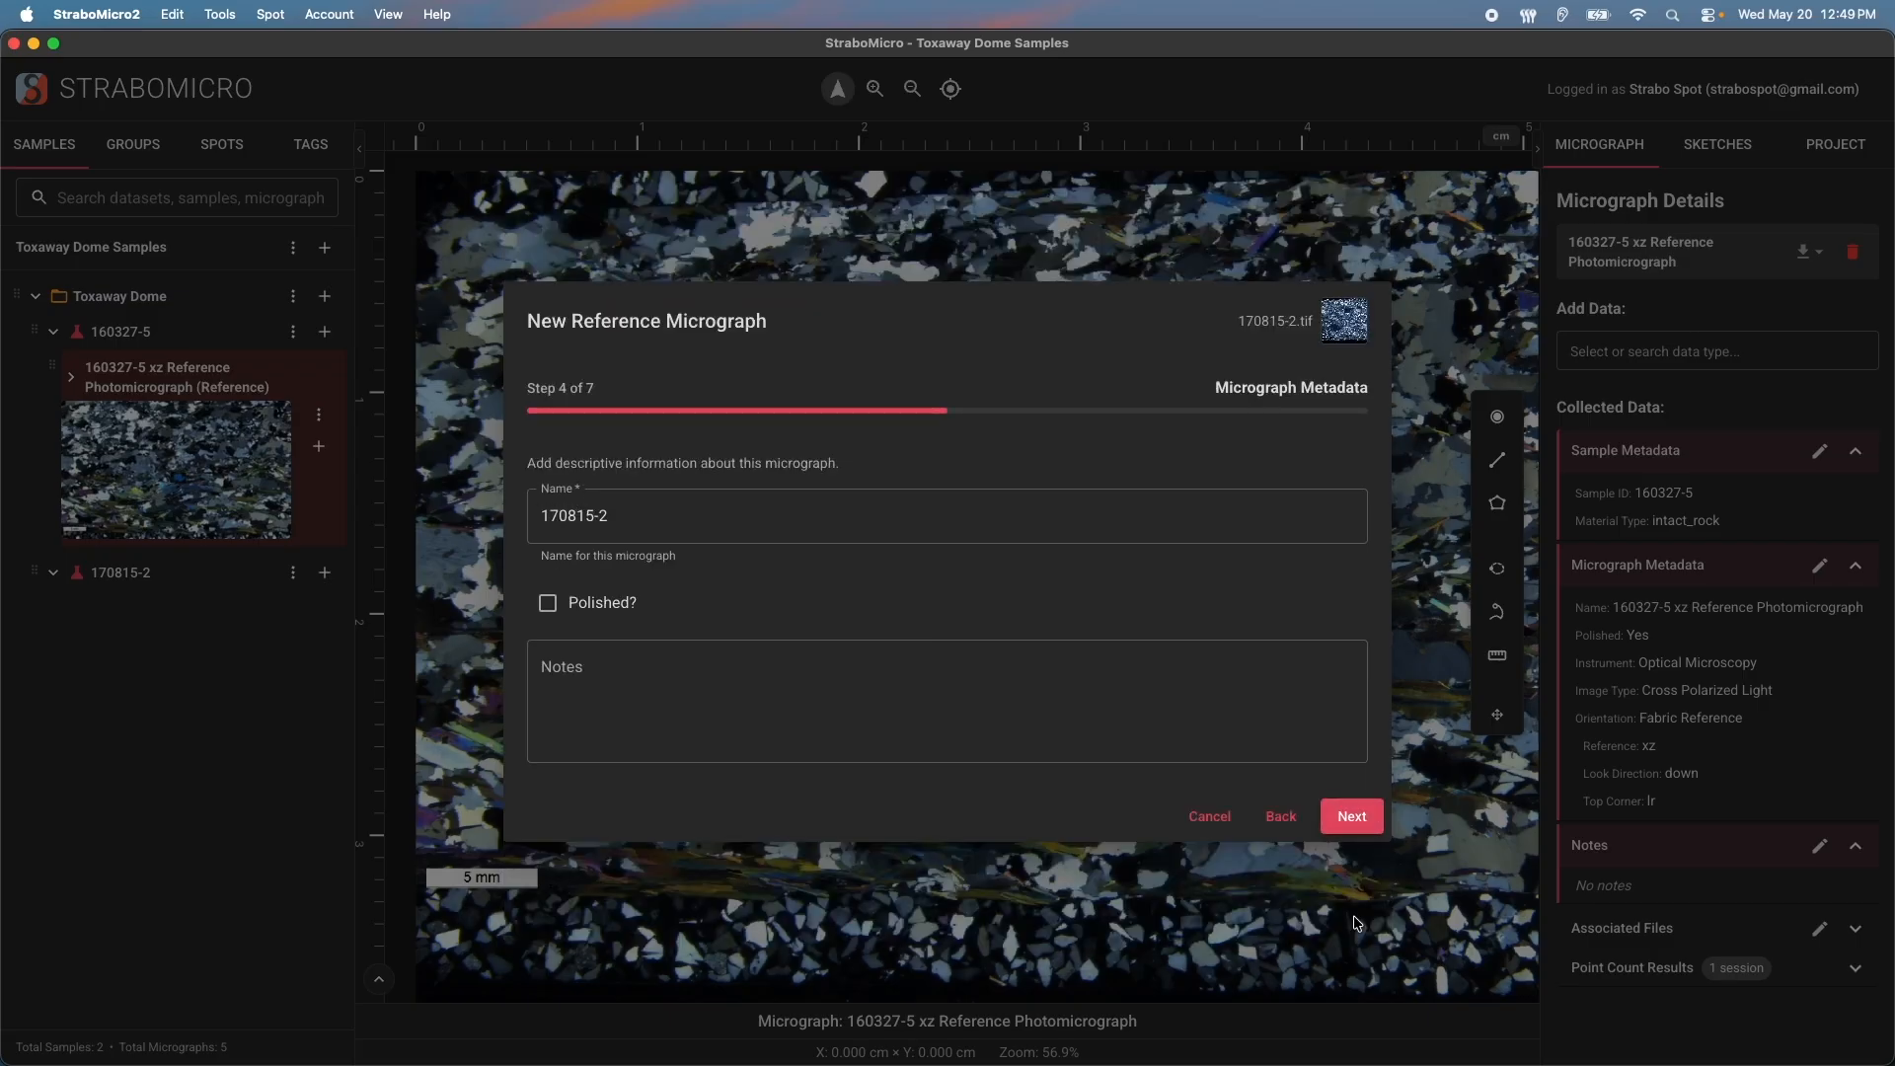
Mark the micrograph as polished with the description "Prepared for optical and scanning electron microscopy analyses"
{"action": "left_click", "coordinate": [548, 603]}
{"action": "left_click", "coordinate": [639, 614]}
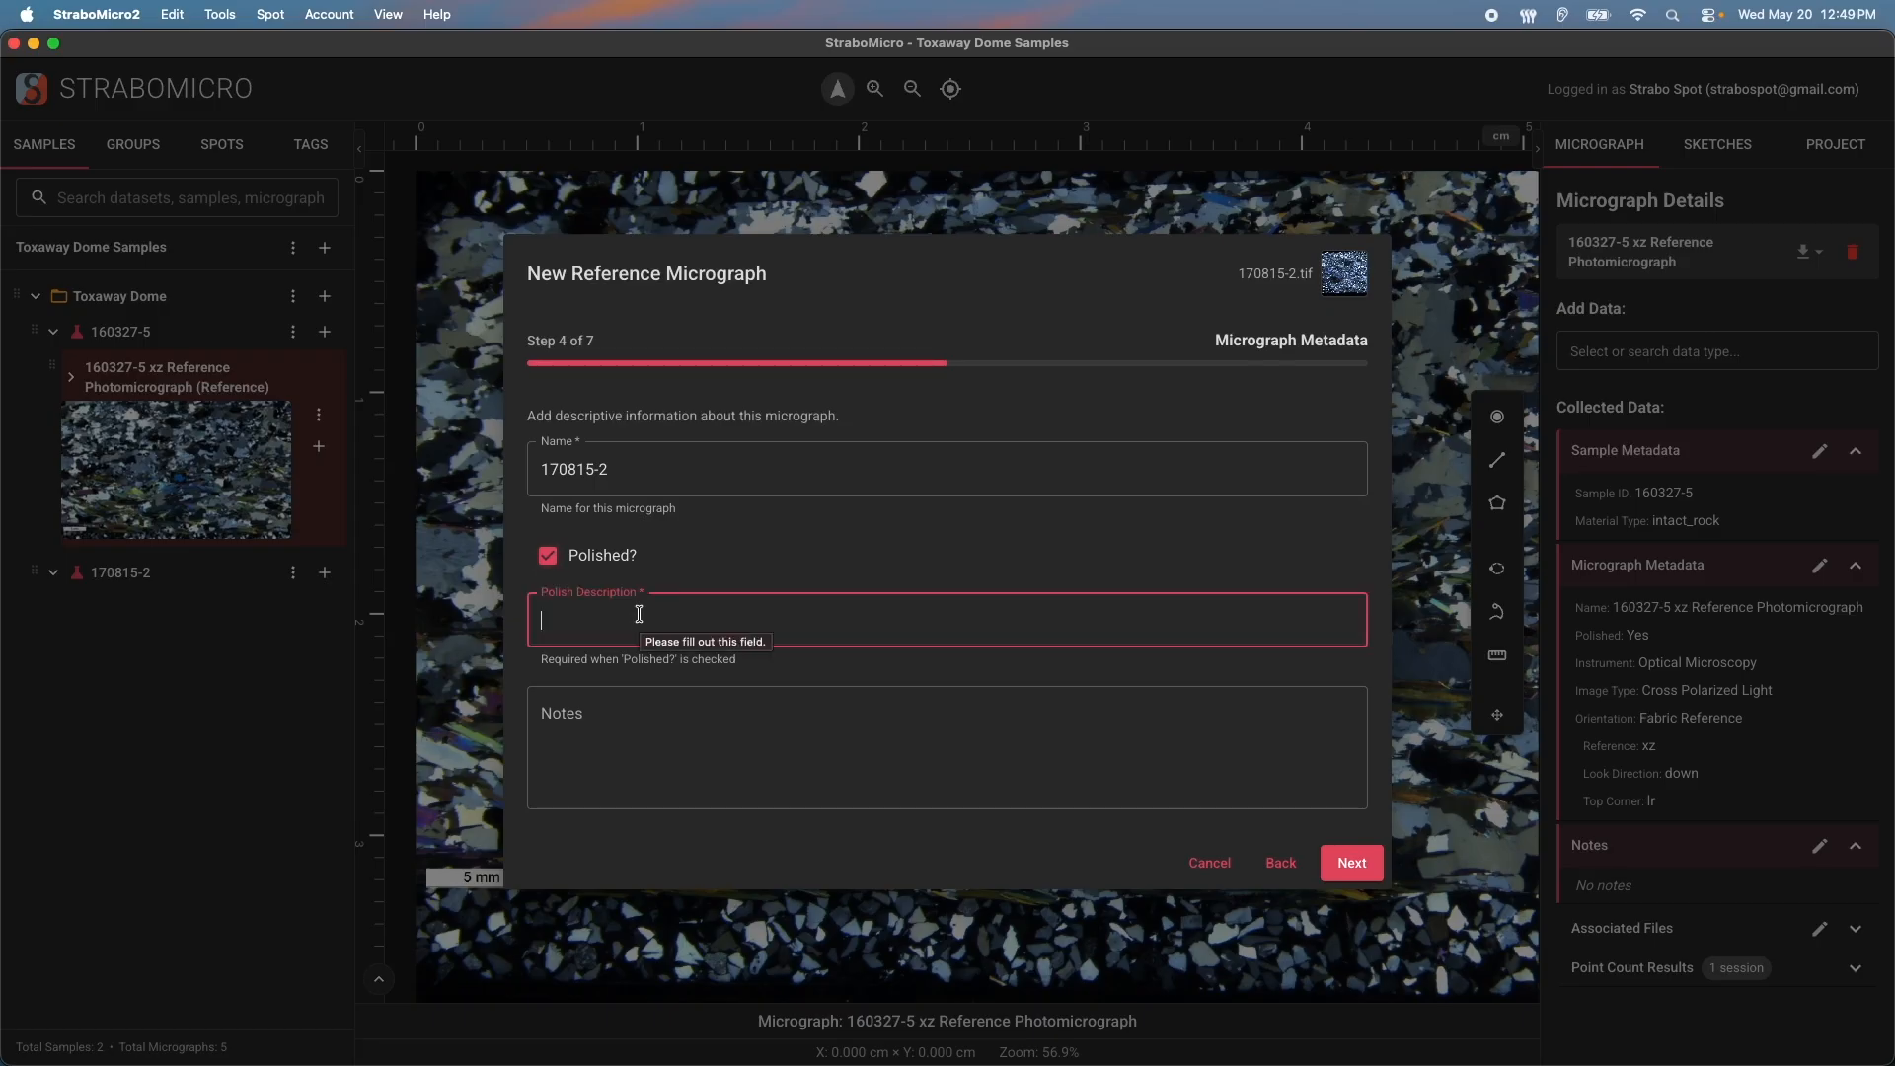
{"action": "type", "text": "Prepared for optical and scanning electron microscopy"}
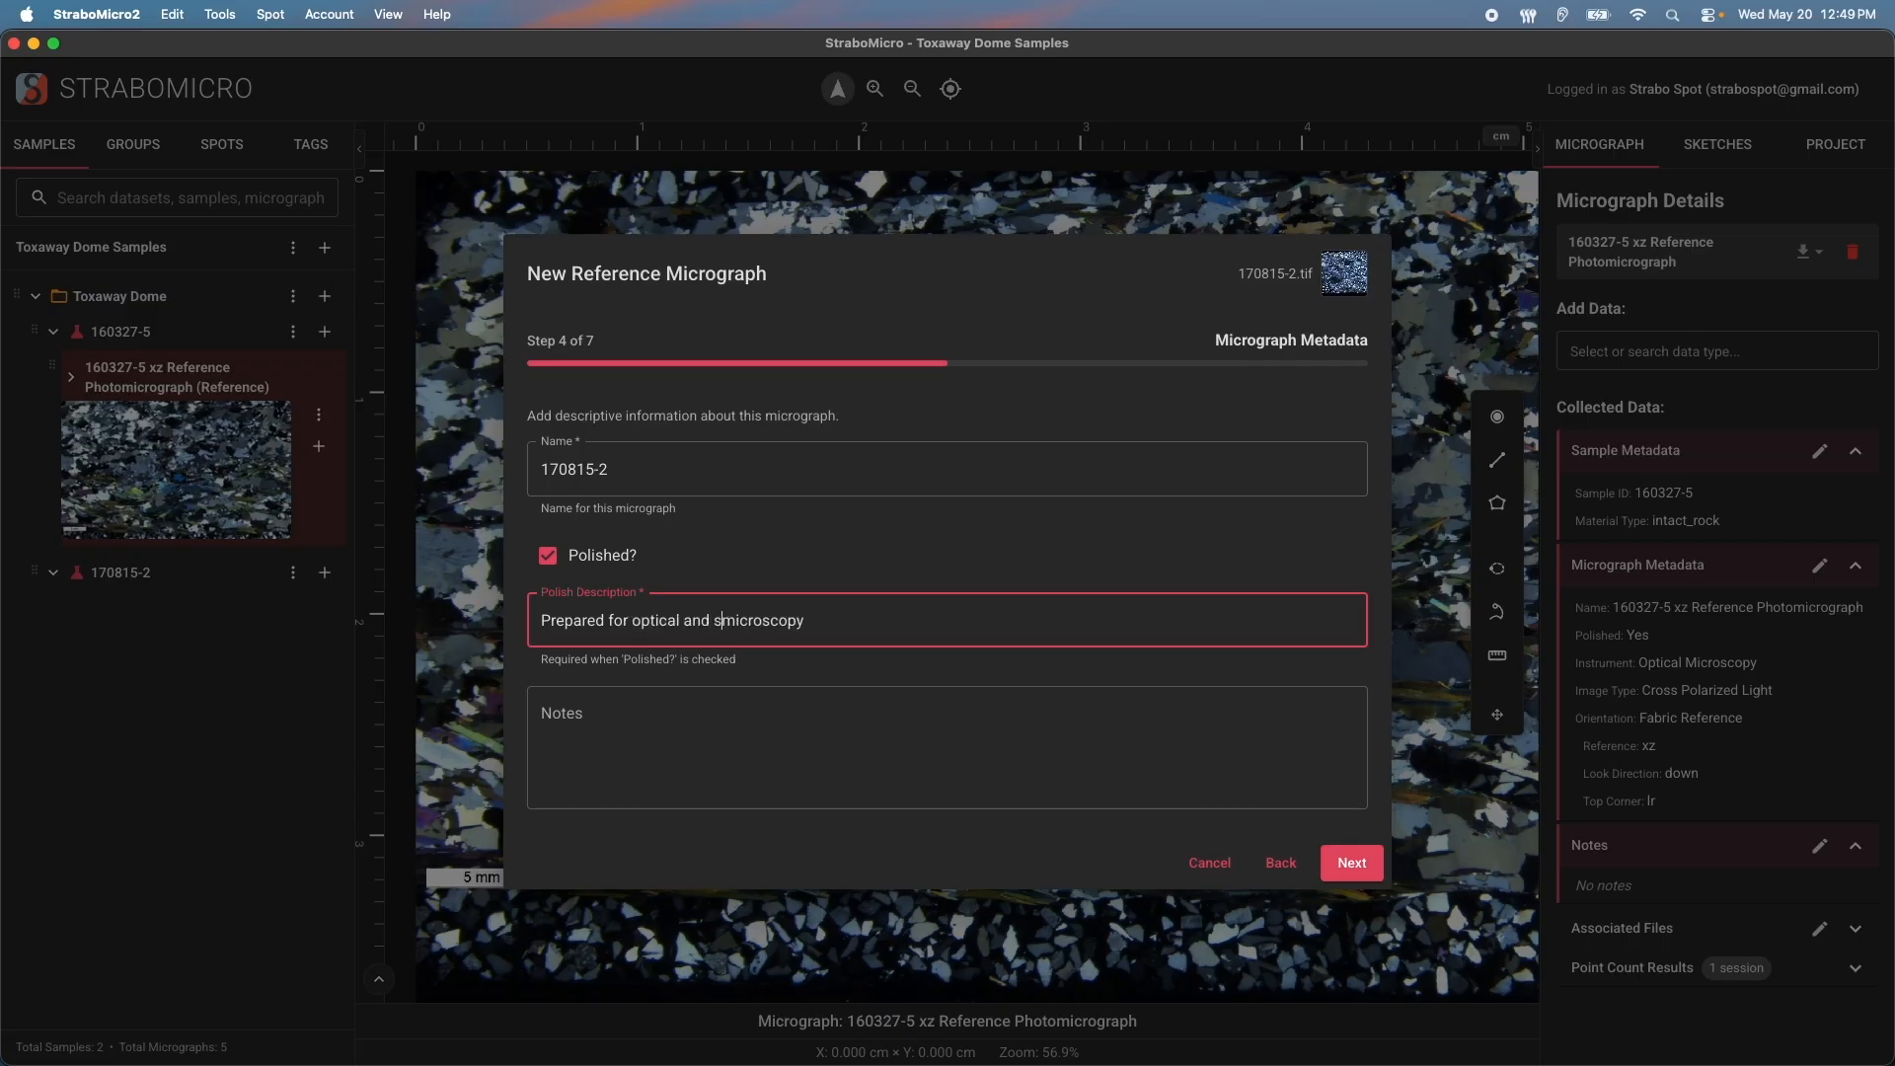
{"action": "key", "text": "Return"}
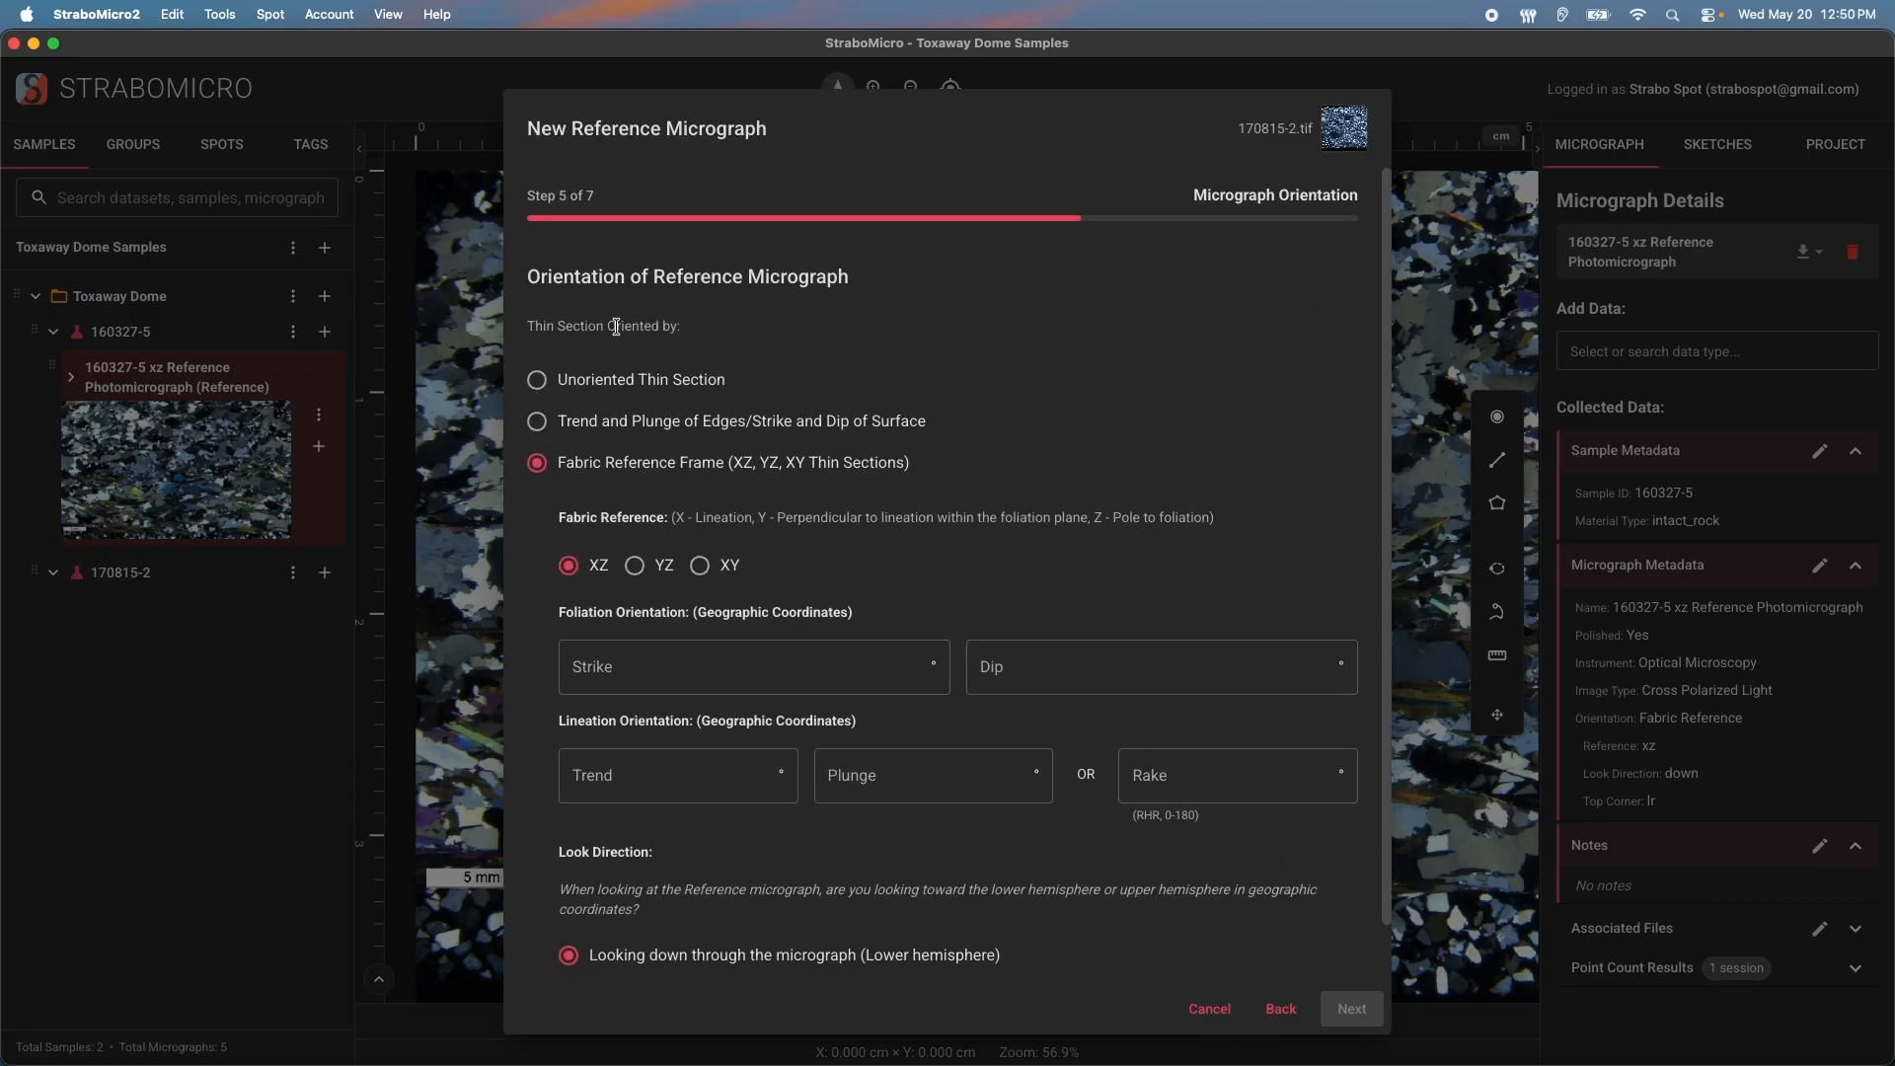
Review the unoriented, trend-and-plunge and fabric reference frame options for the thin section's orientation
{"action": "left_click", "coordinate": [582, 390]}
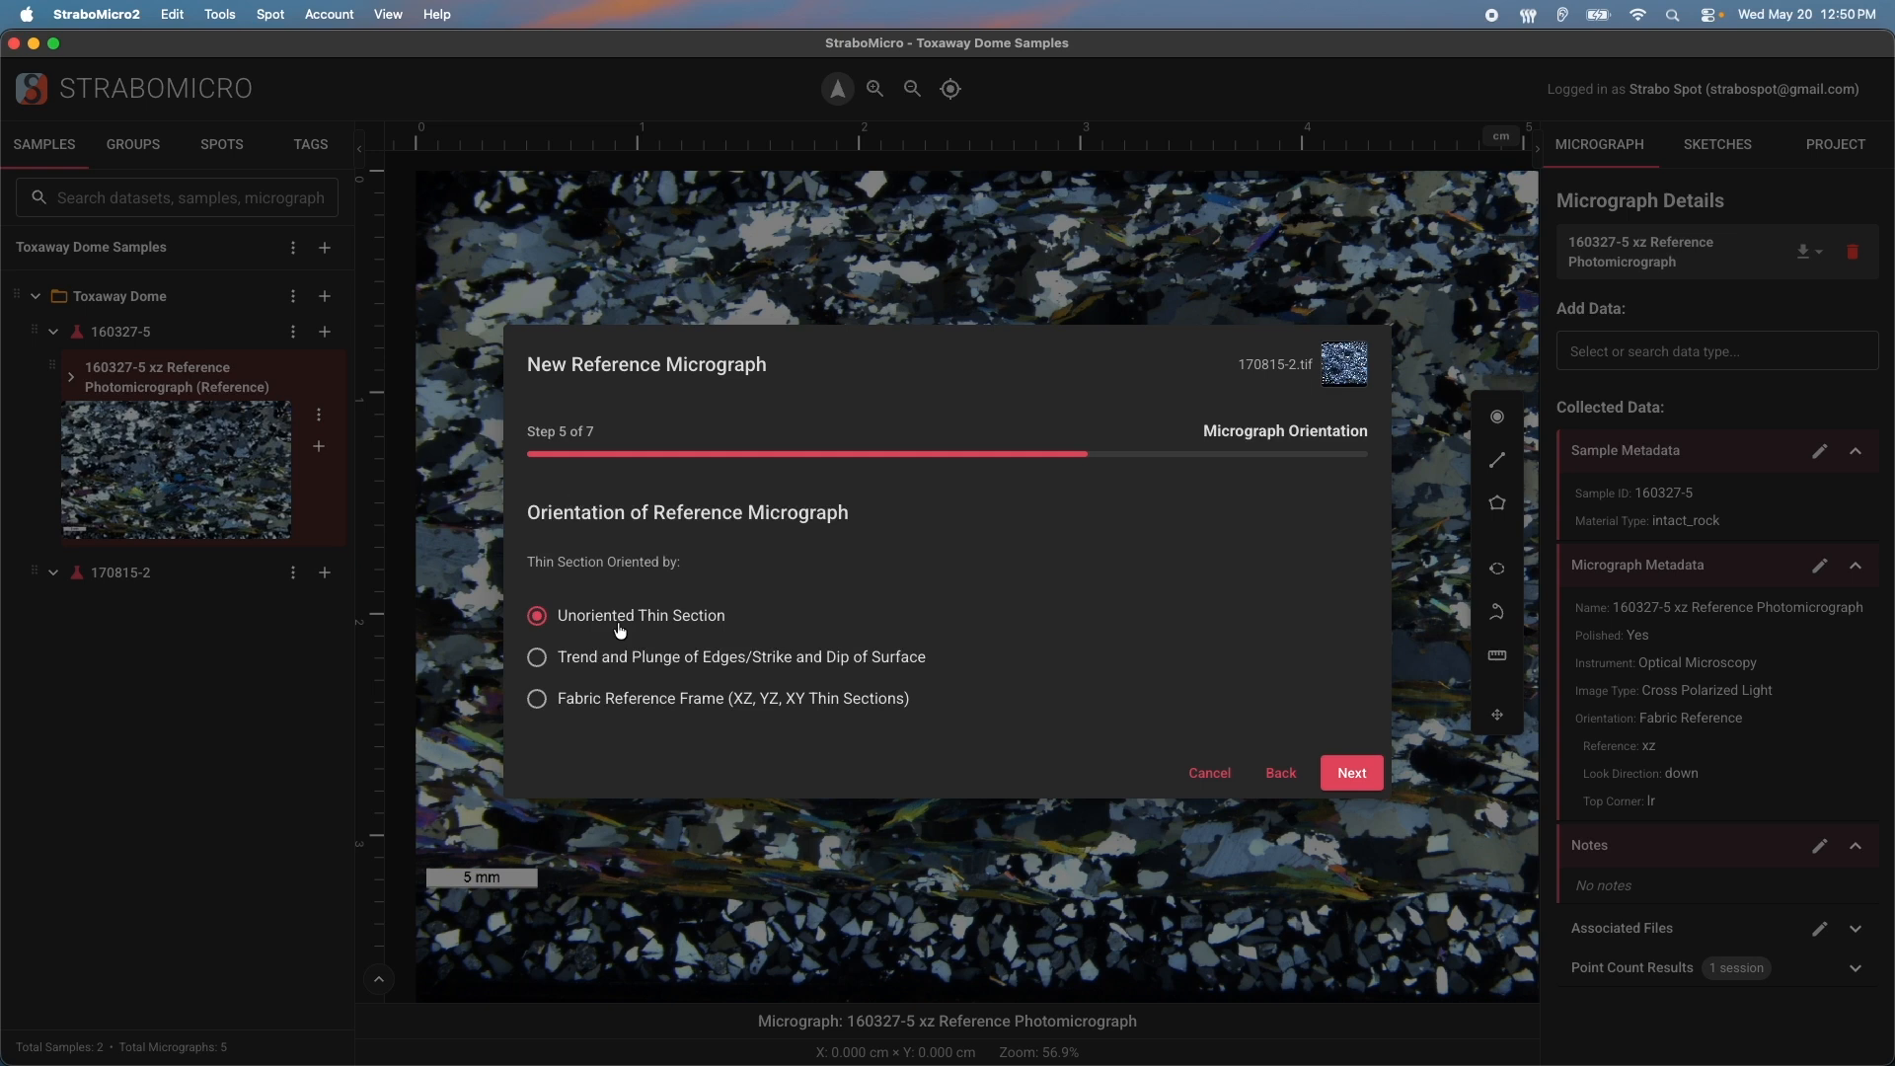
{"action": "left_click", "coordinate": [642, 657]}
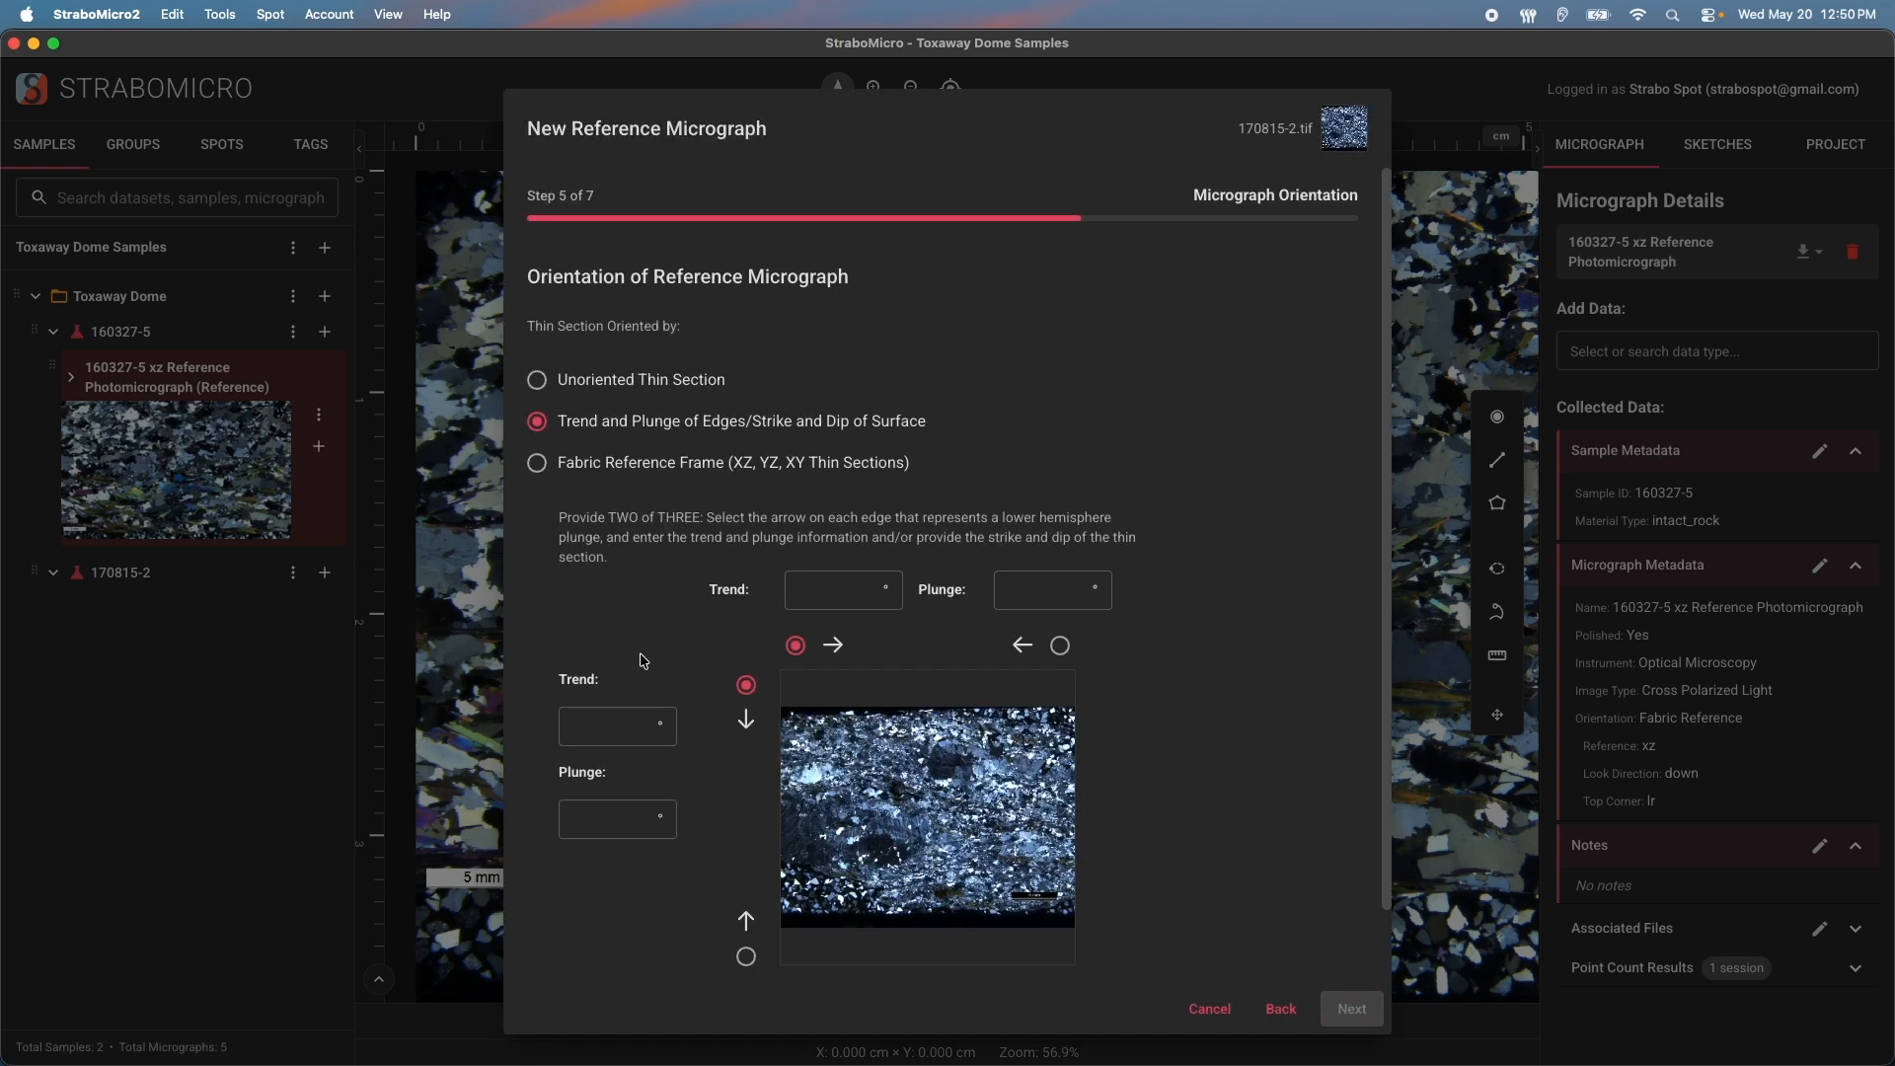
{"action": "left_click", "coordinate": [590, 474]}
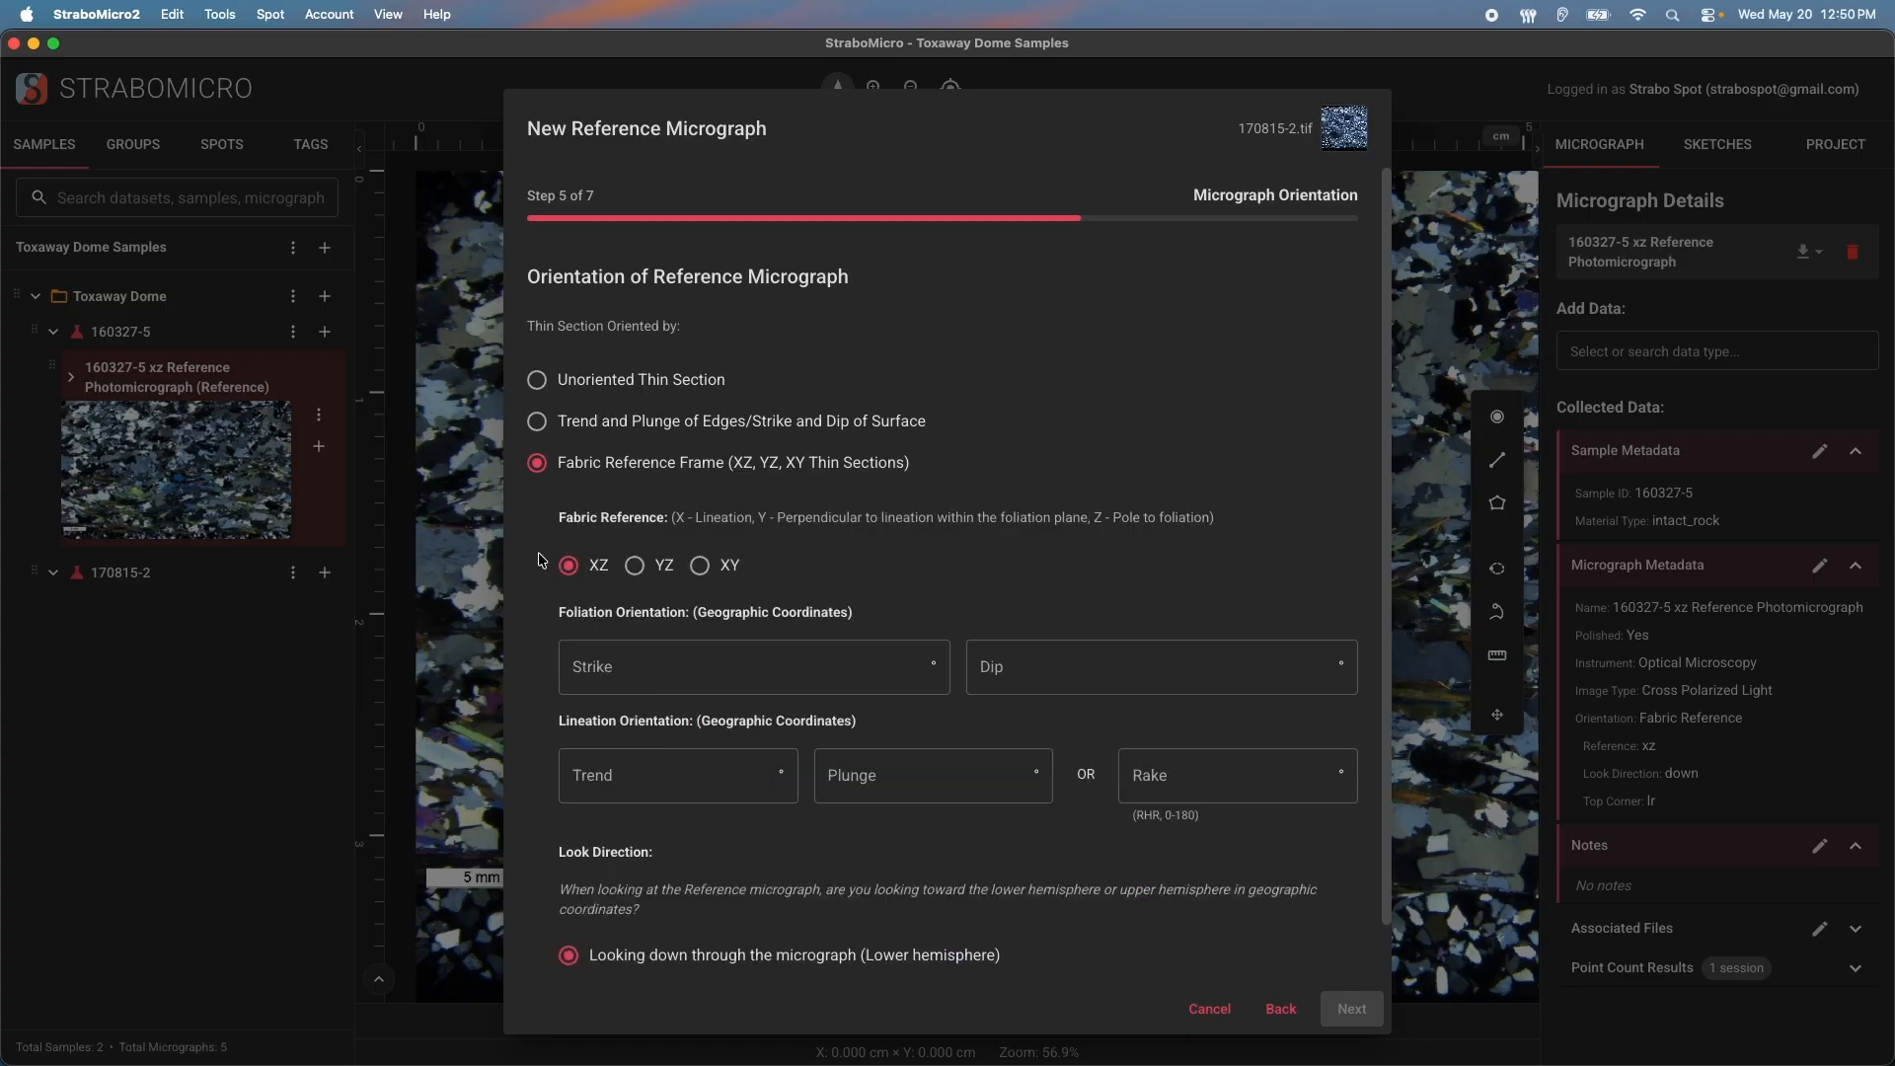
{"action": "scroll", "coordinate": [541, 561], "scroll_direction": "down", "scroll_amount": 2}
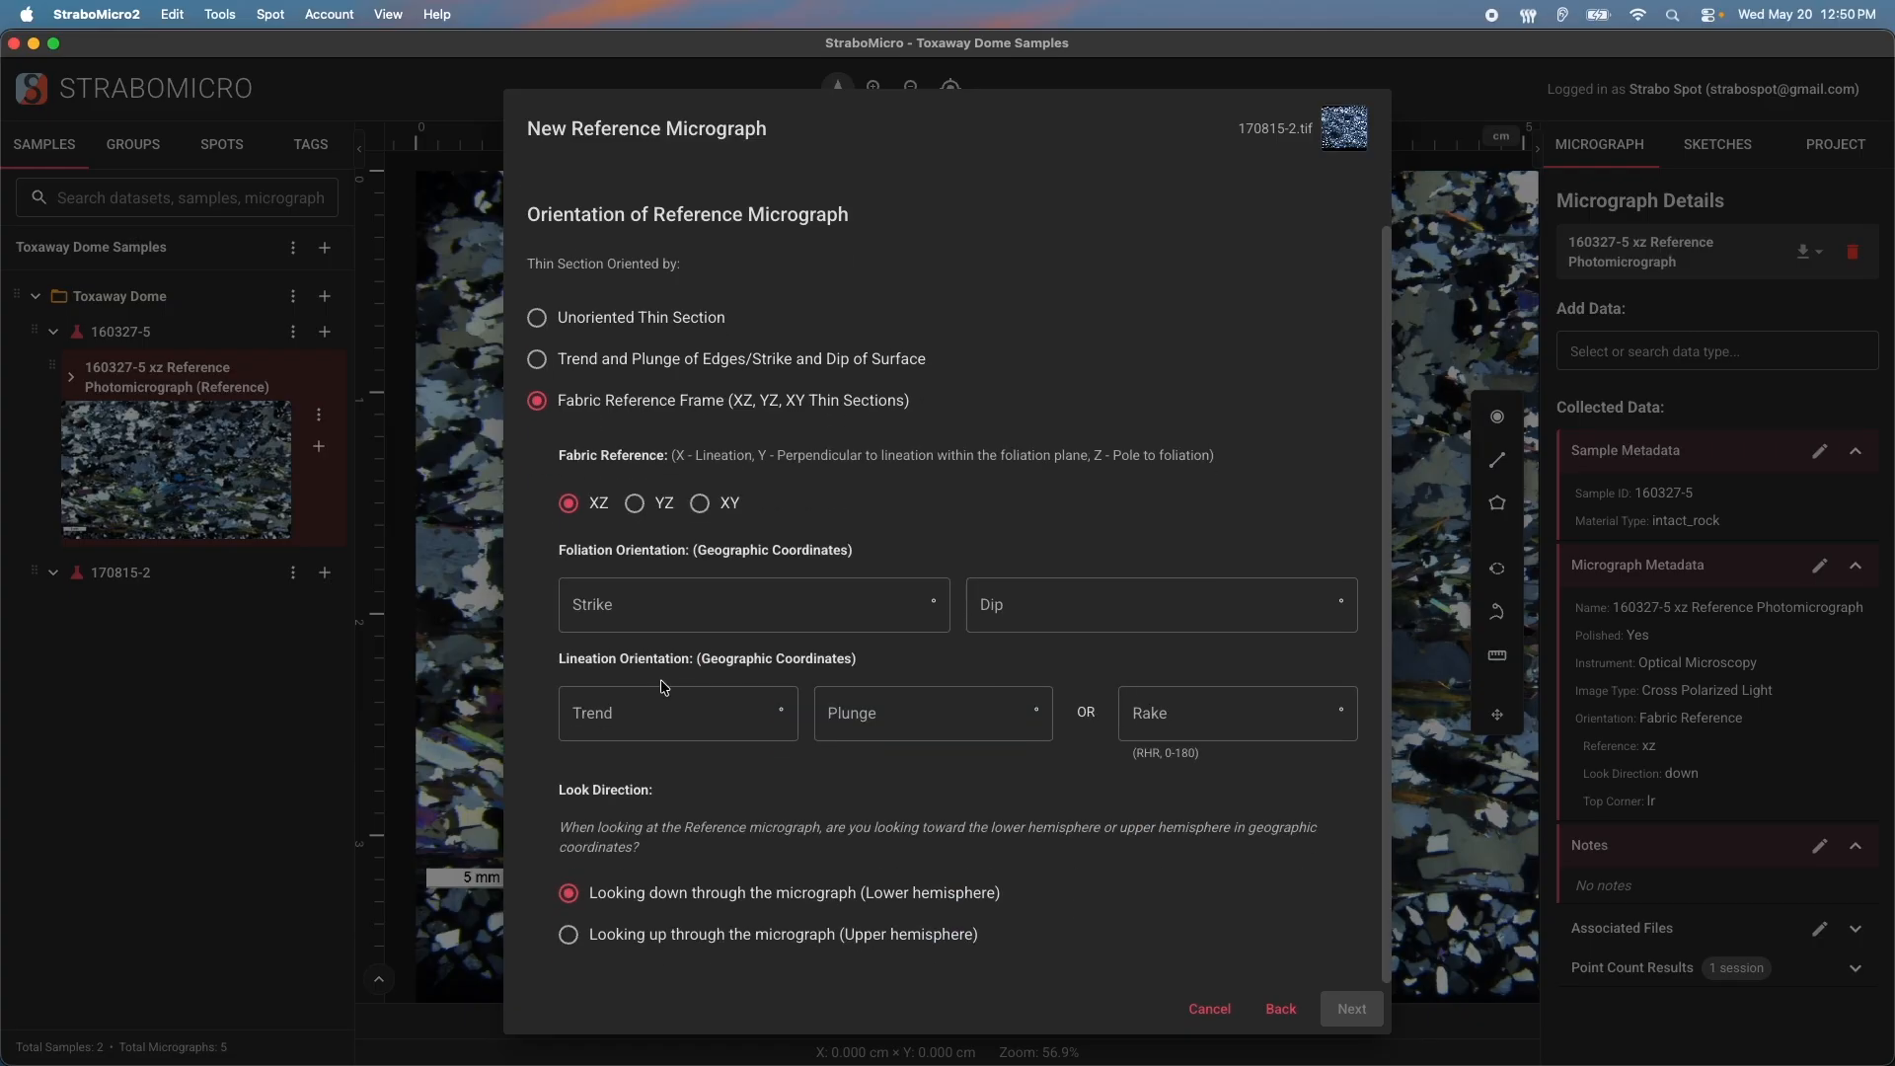
Set the orientation to Unoriented Thin Section and choose Trace Scale Bar as the scale method
{"action": "left_click", "coordinate": [616, 312]}
{"action": "left_click", "coordinate": [1348, 775]}
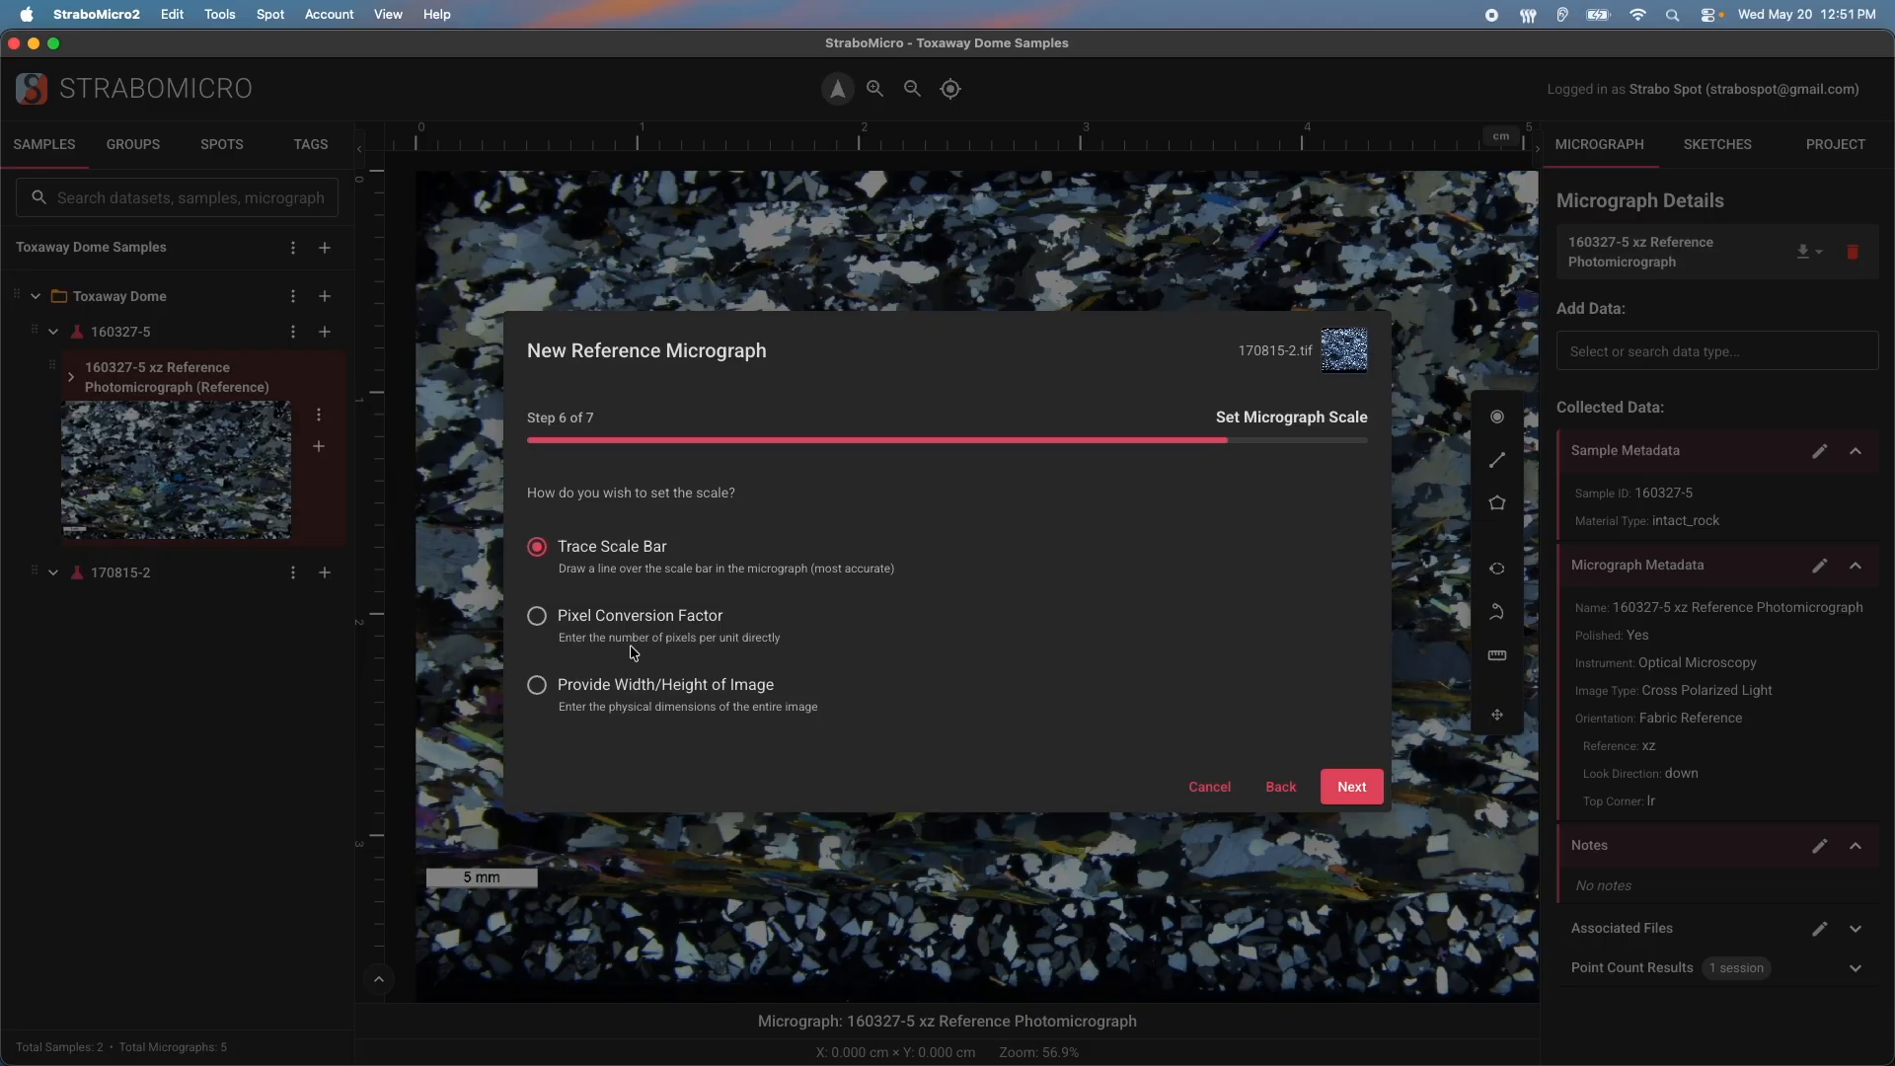
{"action": "left_click", "coordinate": [586, 696]}
{"action": "left_click", "coordinate": [589, 620]}
{"action": "left_click", "coordinate": [577, 558]}
{"action": "left_click", "coordinate": [1351, 787]}
Trace the micrograph's 5 mm scale bar from end to end with a line about 306 pixels long
{"action": "left_click_drag", "start_coordinate": [1253, 891], "coordinate": [927, 679]}
{"action": "scroll", "coordinate": [963, 724], "scroll_direction": "up", "scroll_amount": 5}
{"action": "left_click_drag", "start_coordinate": [799, 702], "coordinate": [733, 694]}
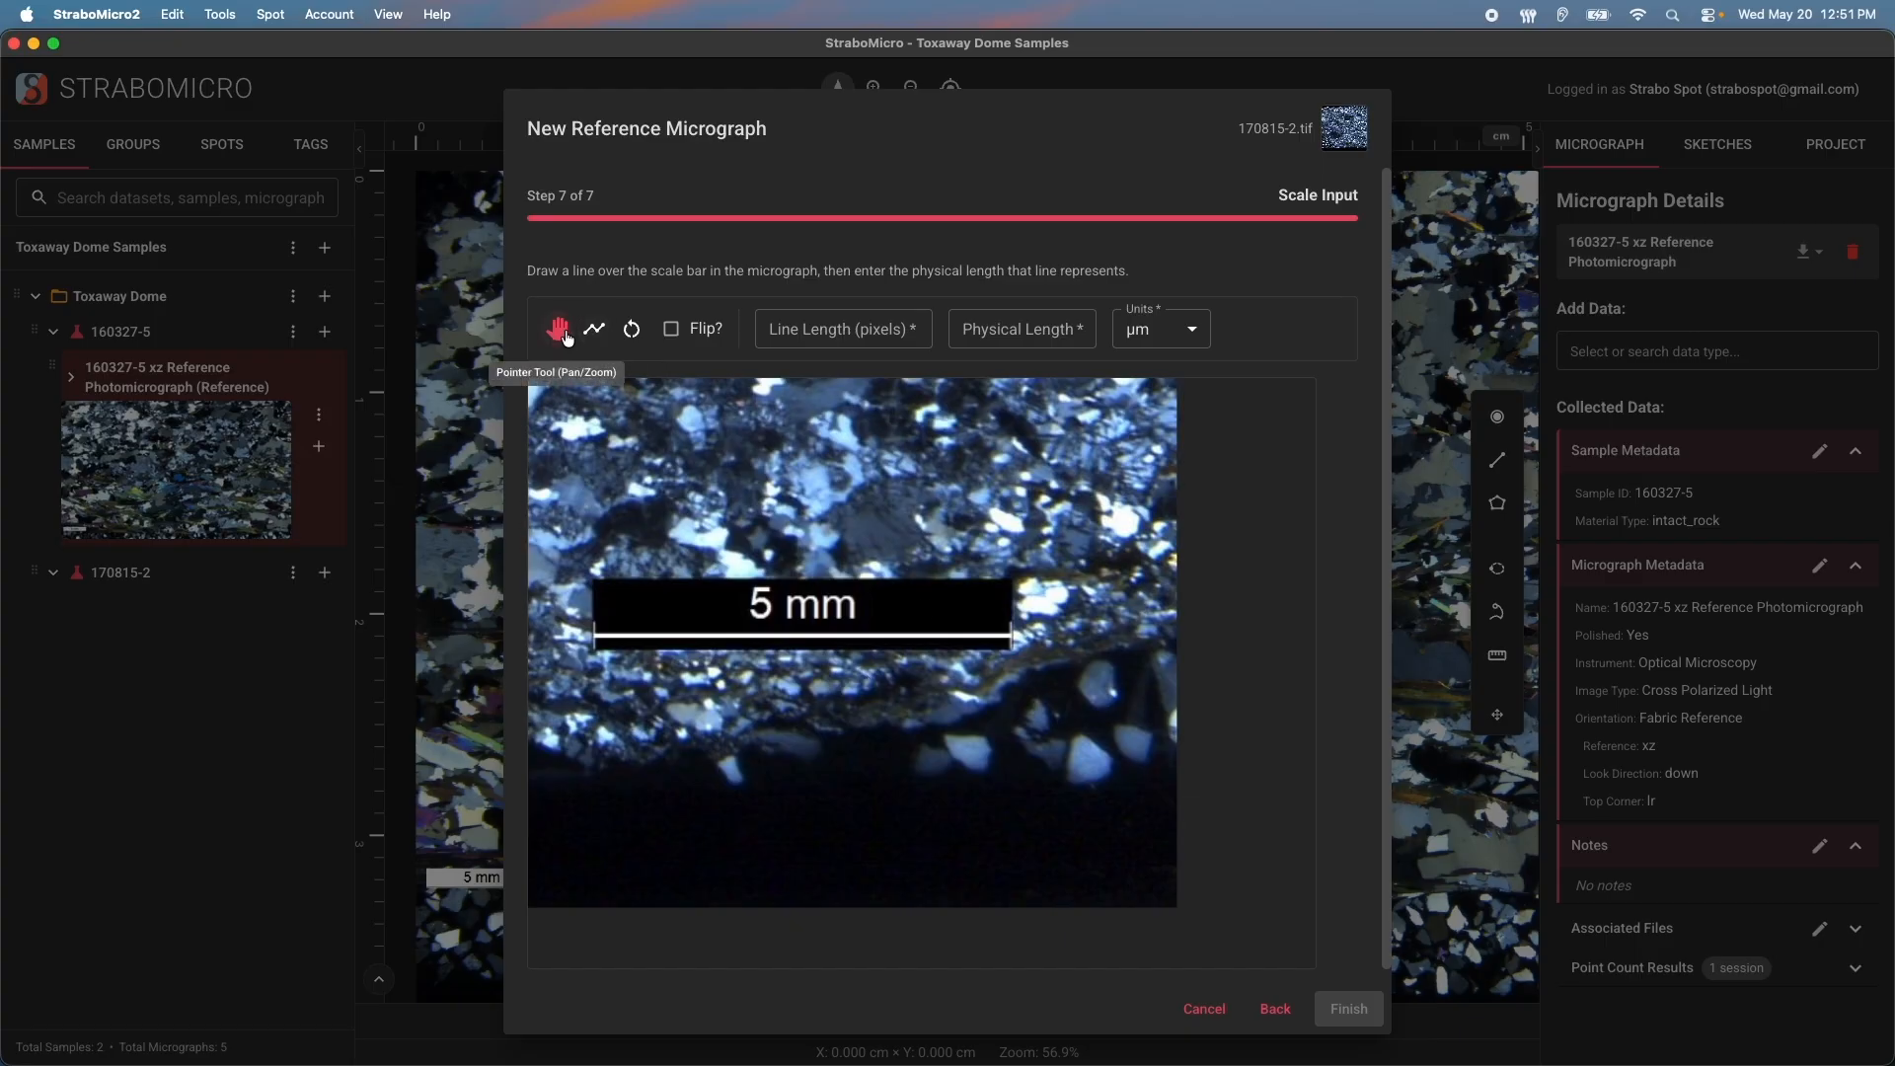
{"action": "left_click_drag", "start_coordinate": [565, 459], "coordinate": [549, 466]}
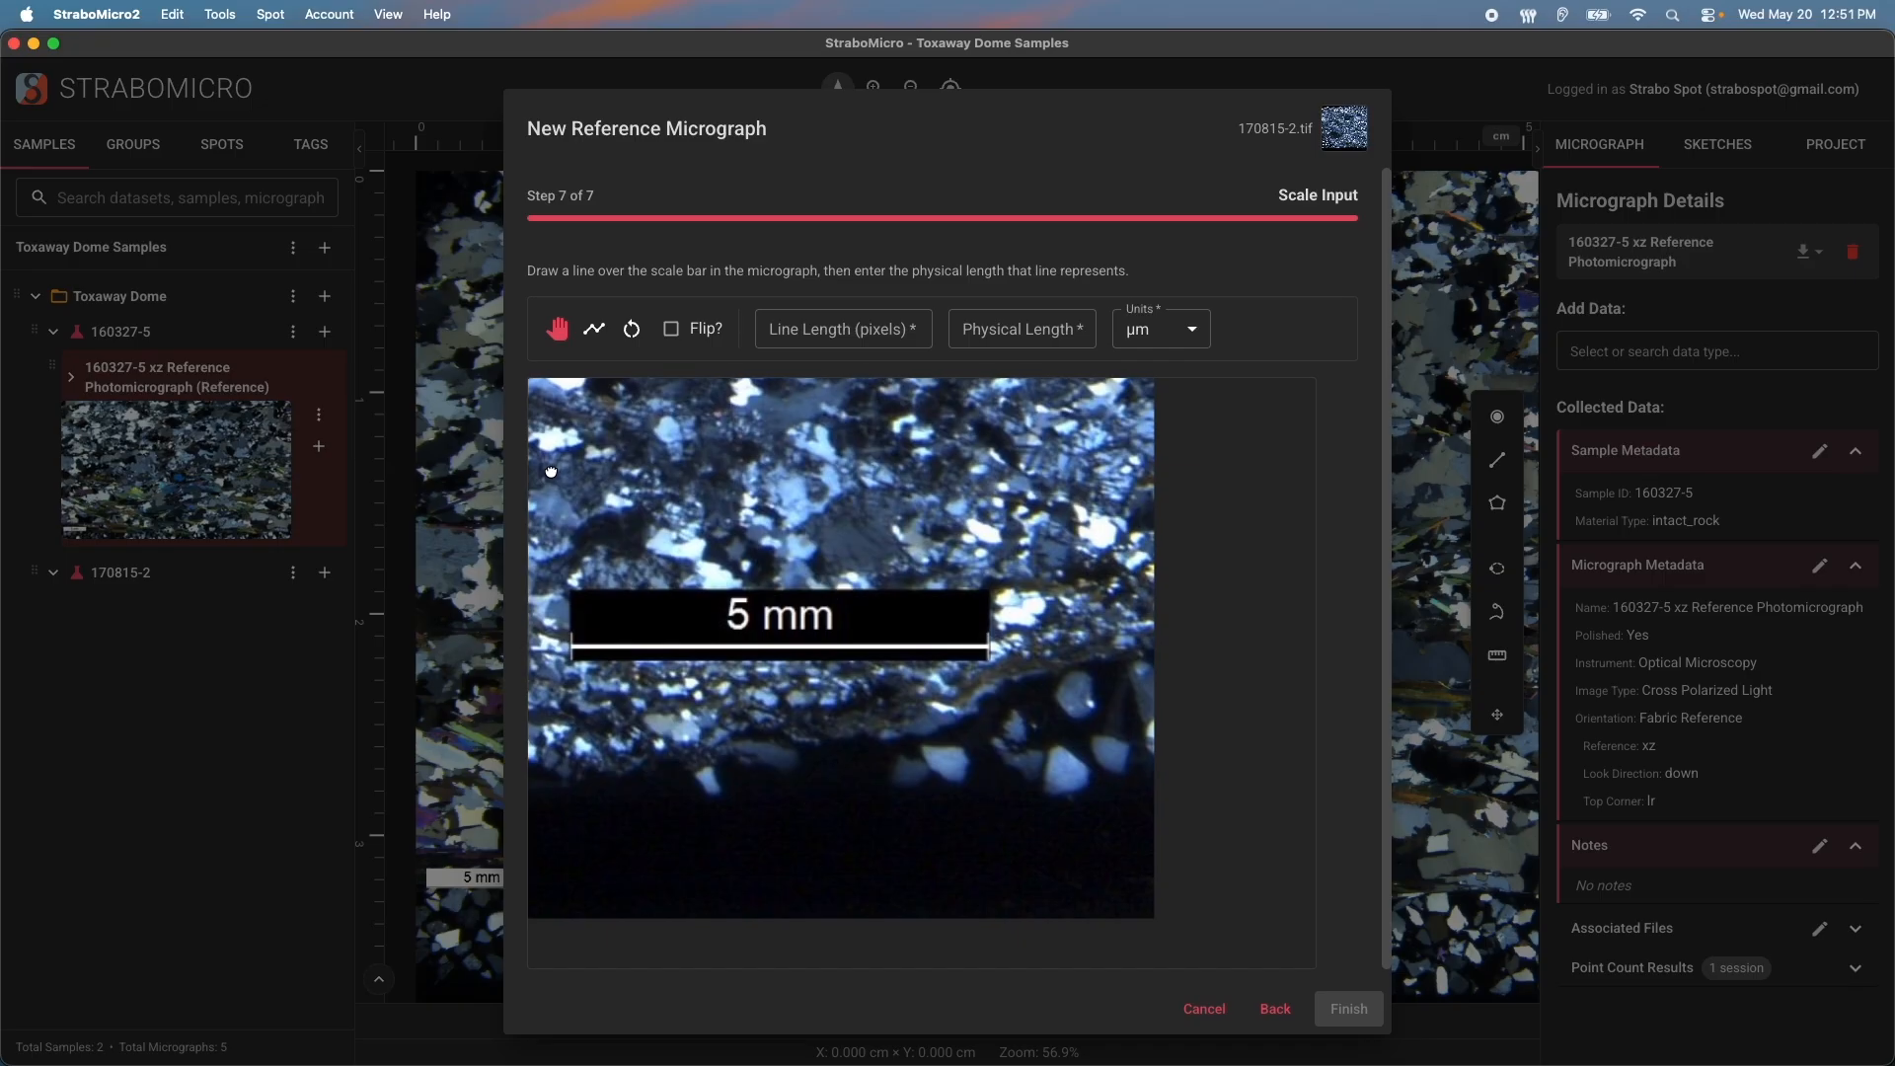
{"action": "left_click", "coordinate": [595, 331]}
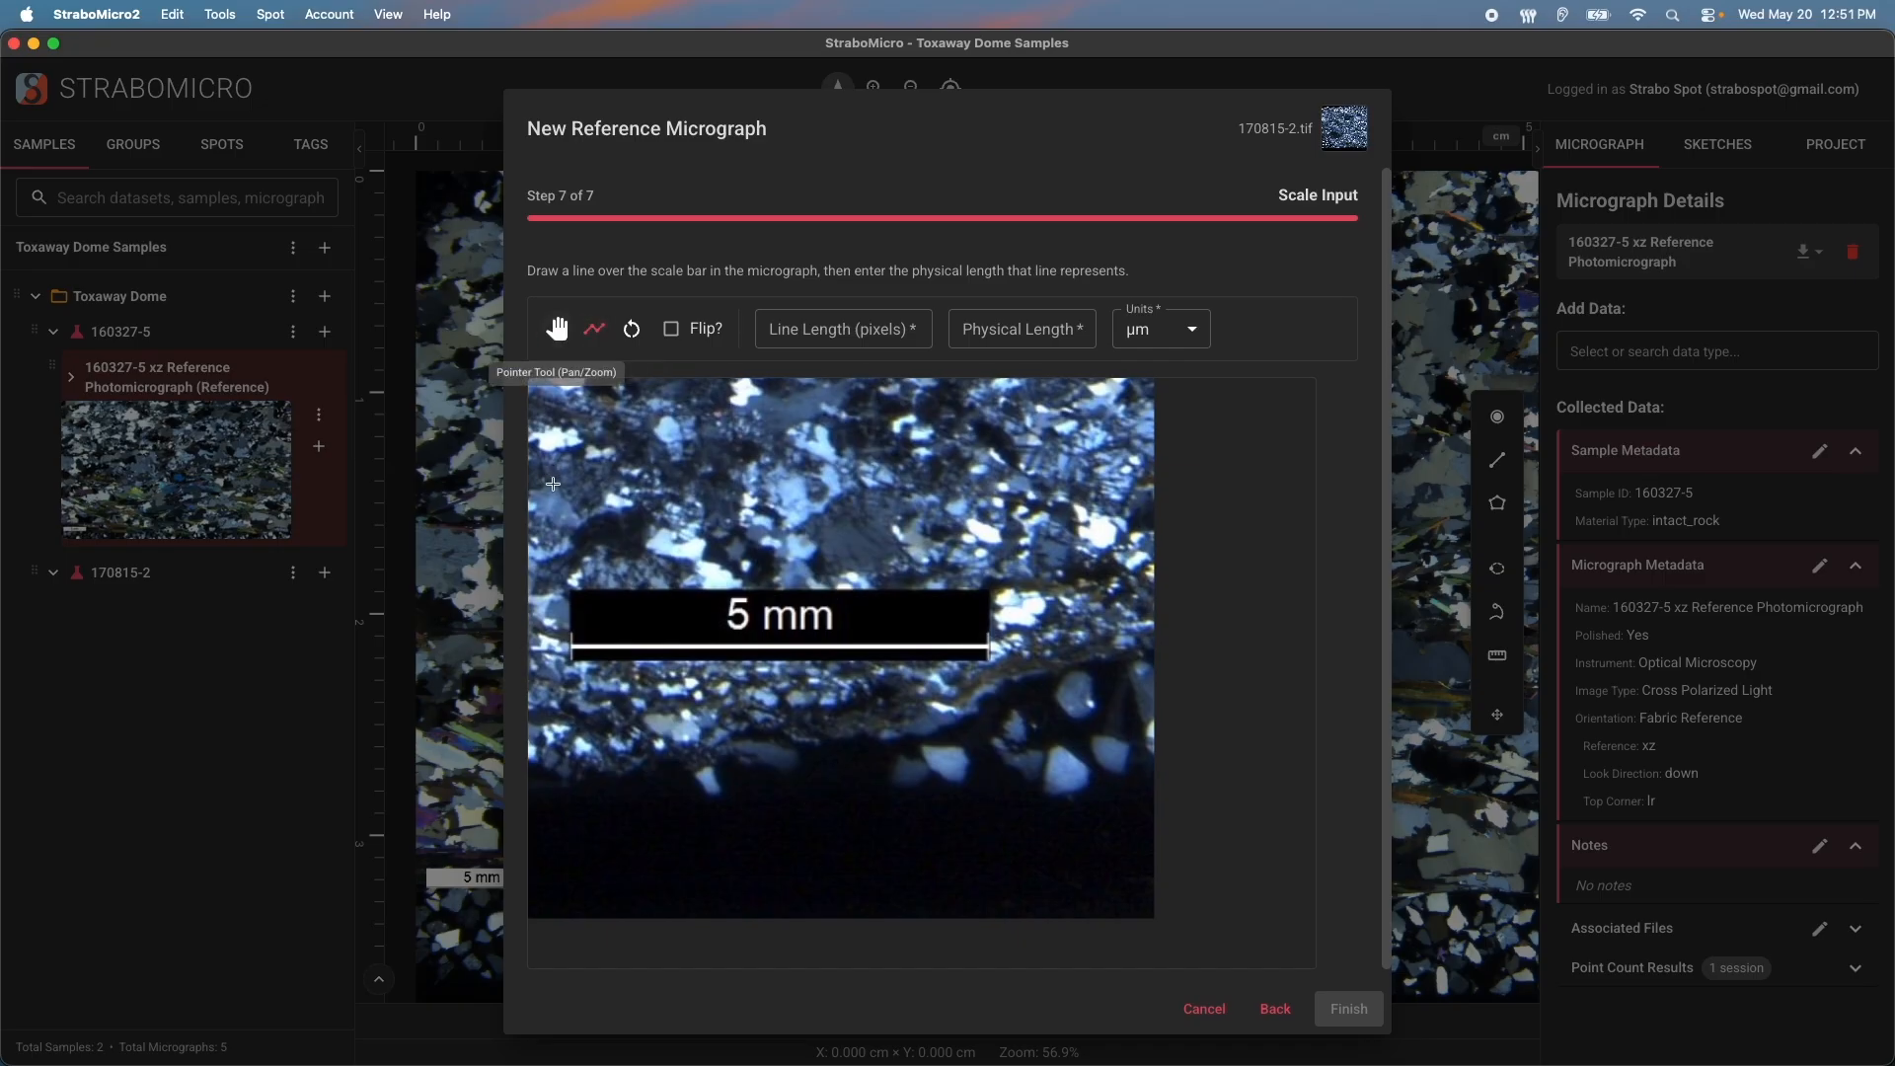
{"action": "left_click_drag", "start_coordinate": [571, 643], "coordinate": [990, 645]}
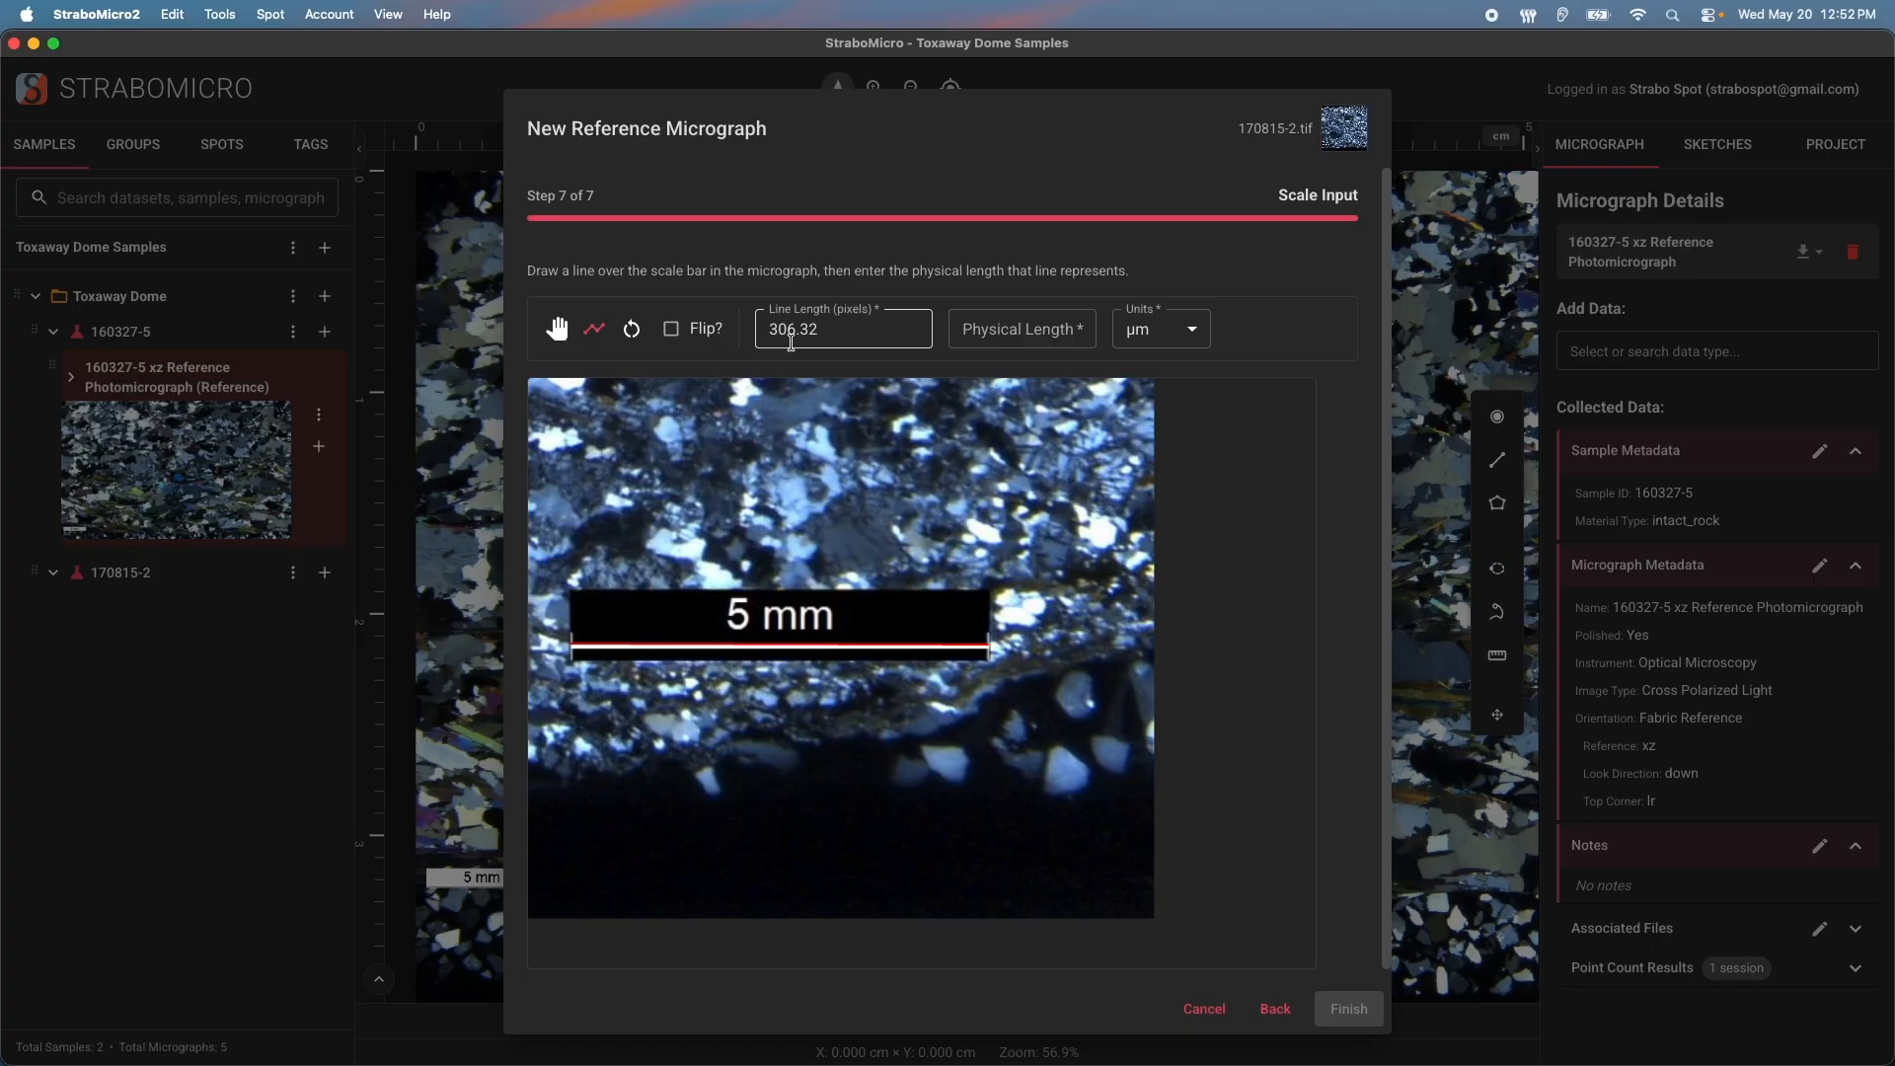
Set the traced line's physical length to 5 mm and finish creating the reference micrograph
{"action": "left_click", "coordinate": [1017, 328]}
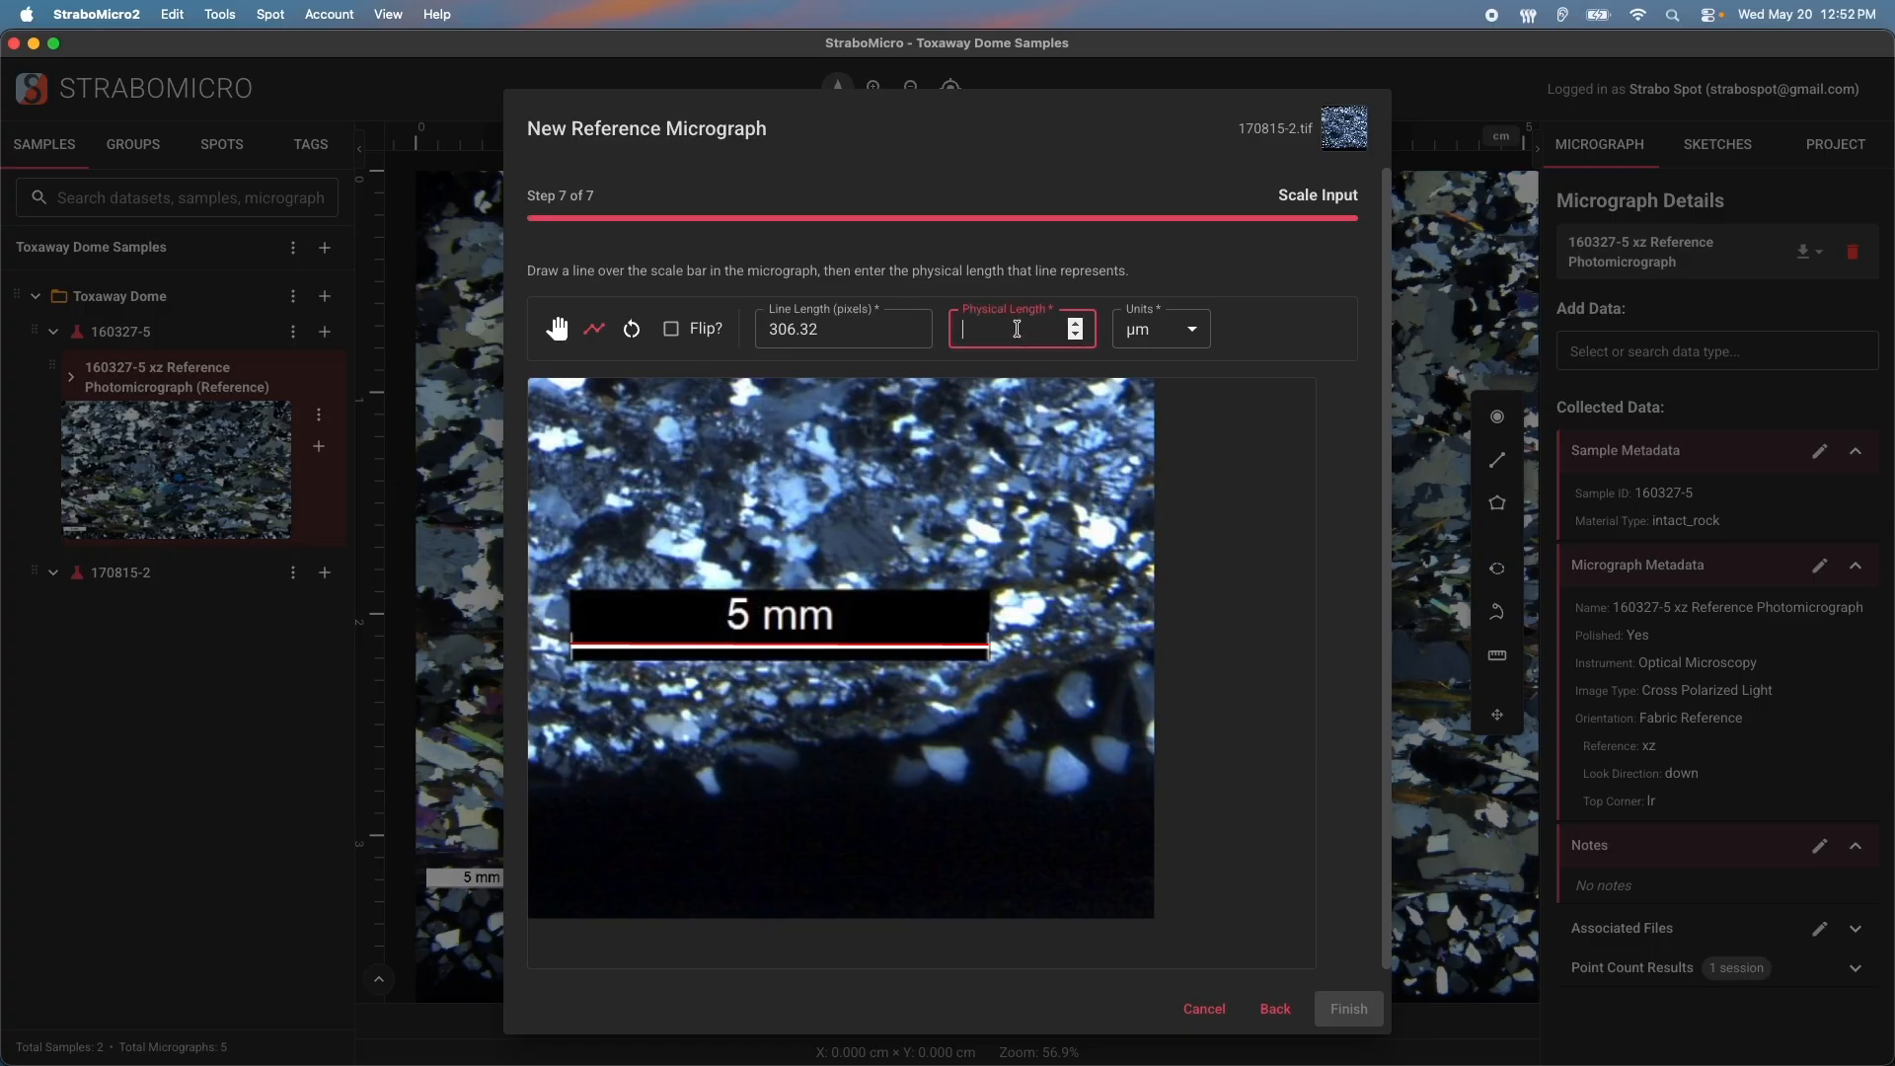
{"action": "type", "text": "5"}
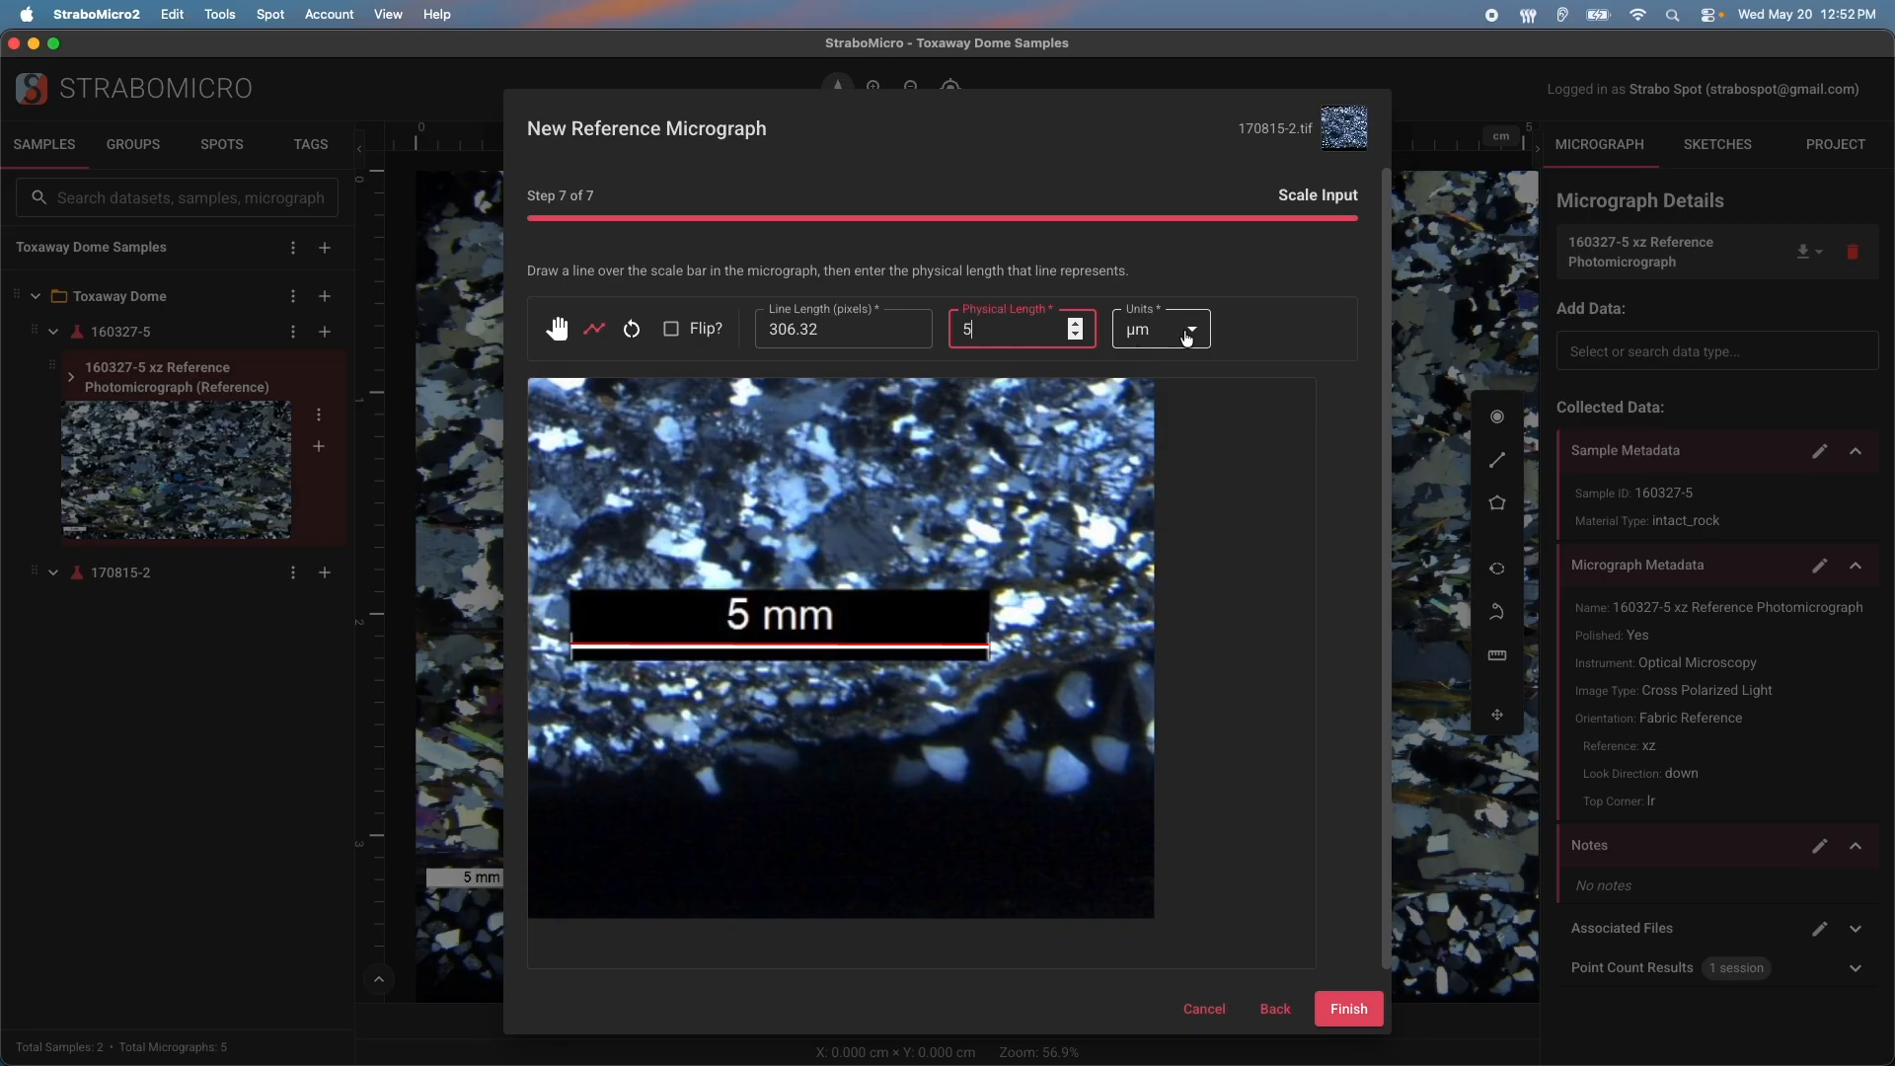
{"action": "left_click", "coordinate": [1172, 336]}
{"action": "left_click", "coordinate": [1167, 419]}
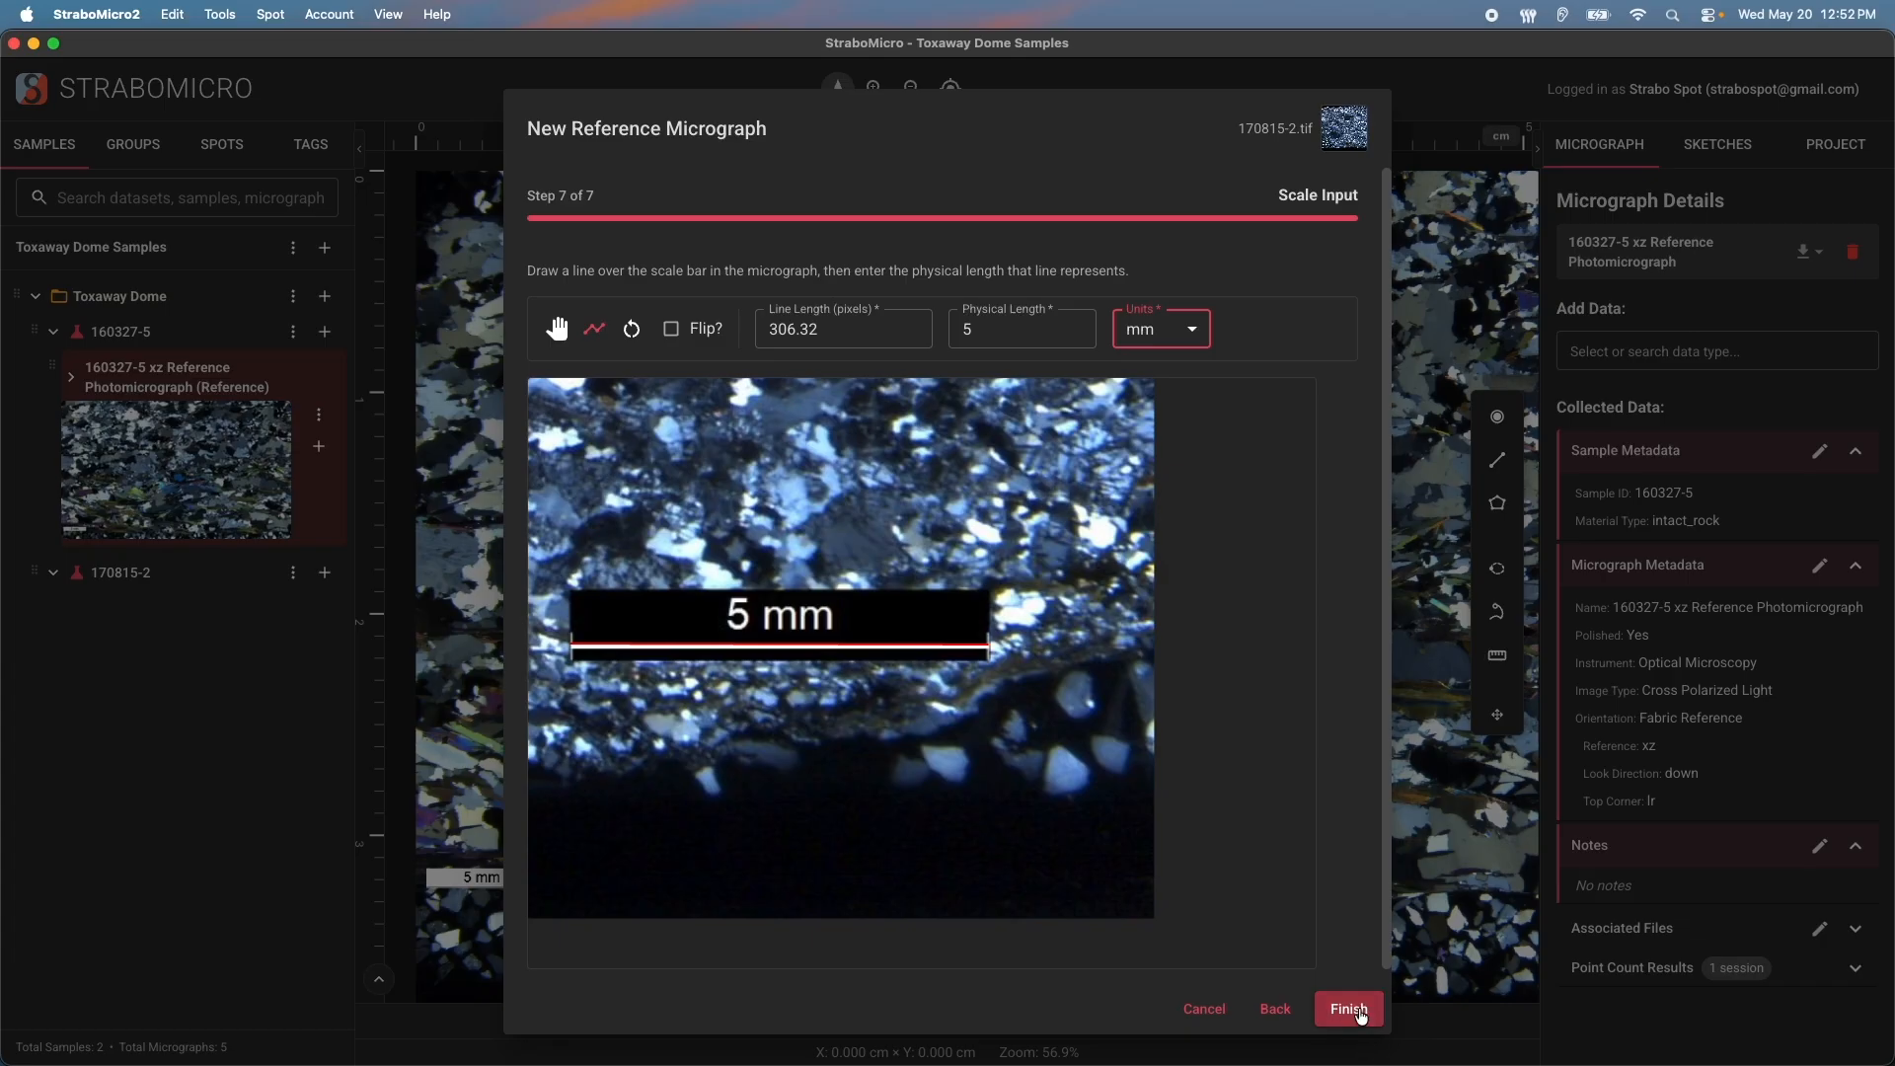
{"action": "left_click", "coordinate": [1348, 1009]}
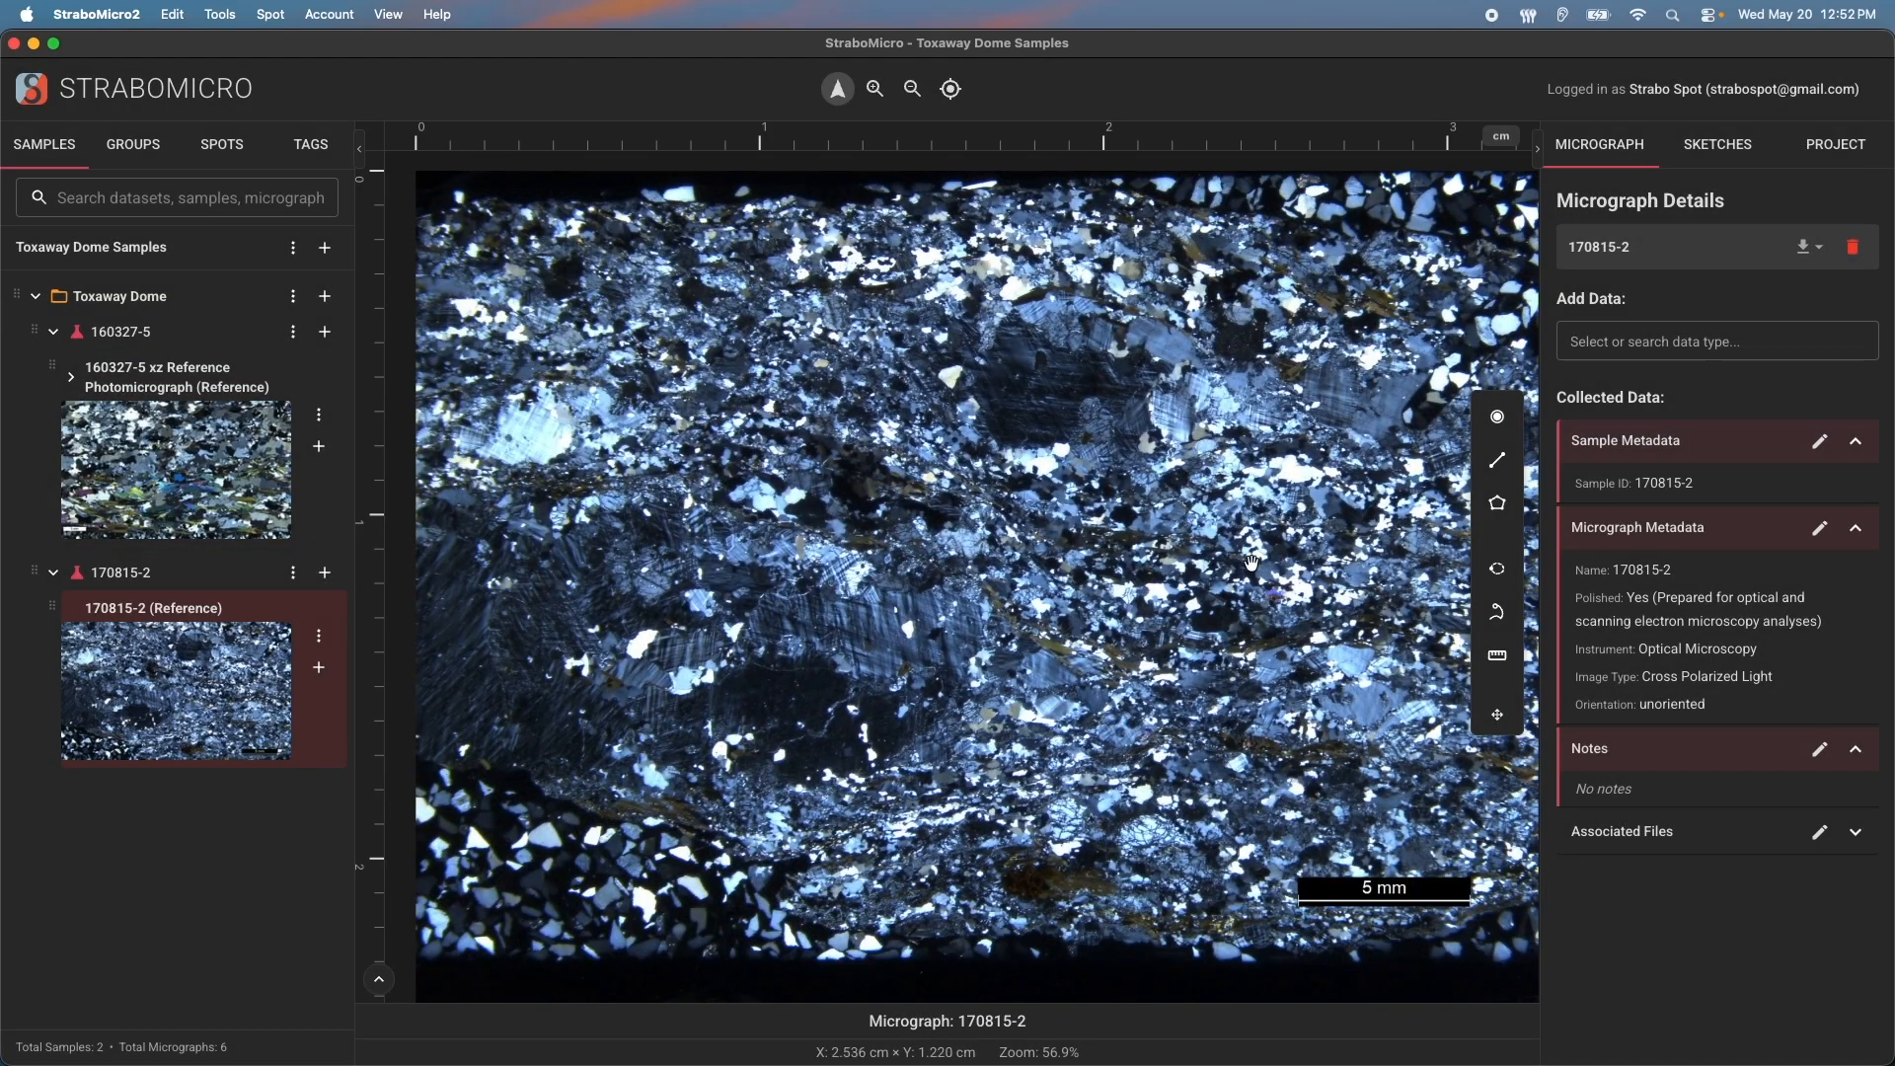
{"action": "left_click_drag", "start_coordinate": [786, 635], "coordinate": [670, 595]}
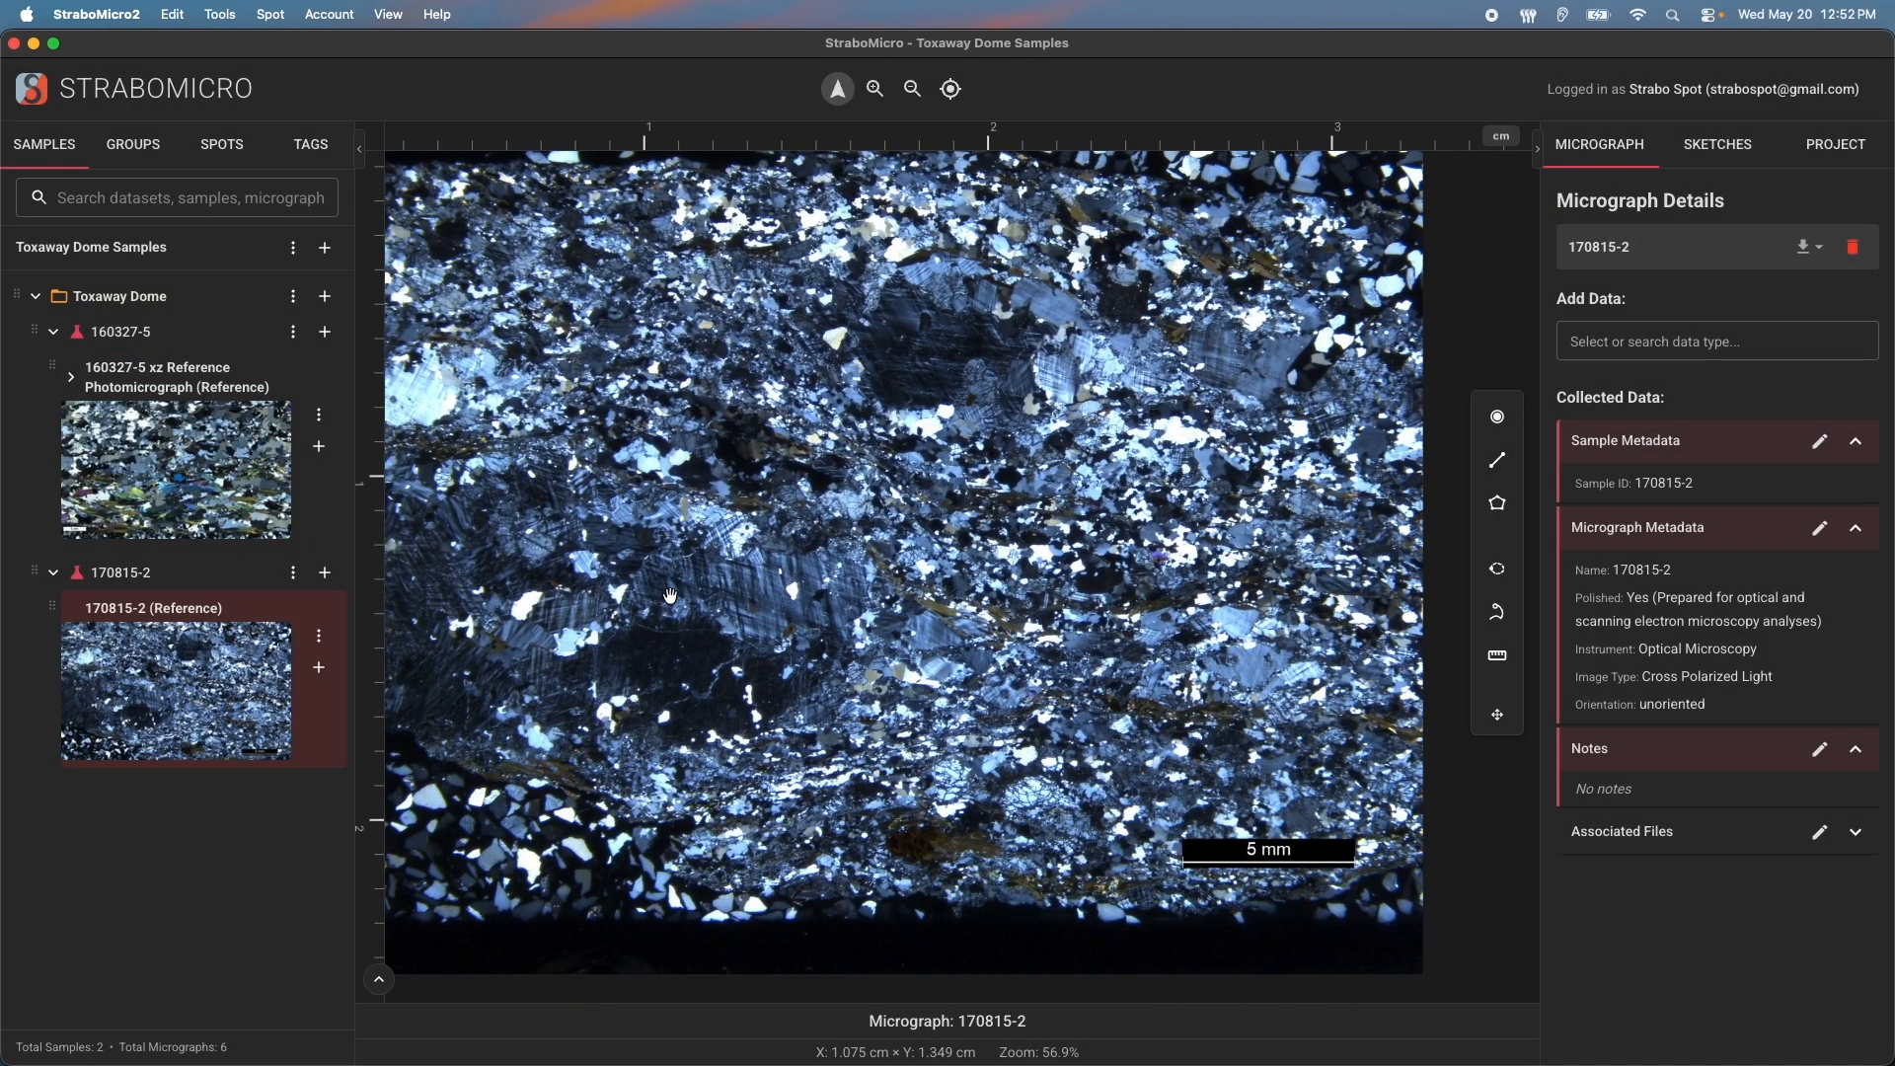
{"action": "scroll", "coordinate": [670, 596], "scroll_direction": "down", "scroll_amount": 3}
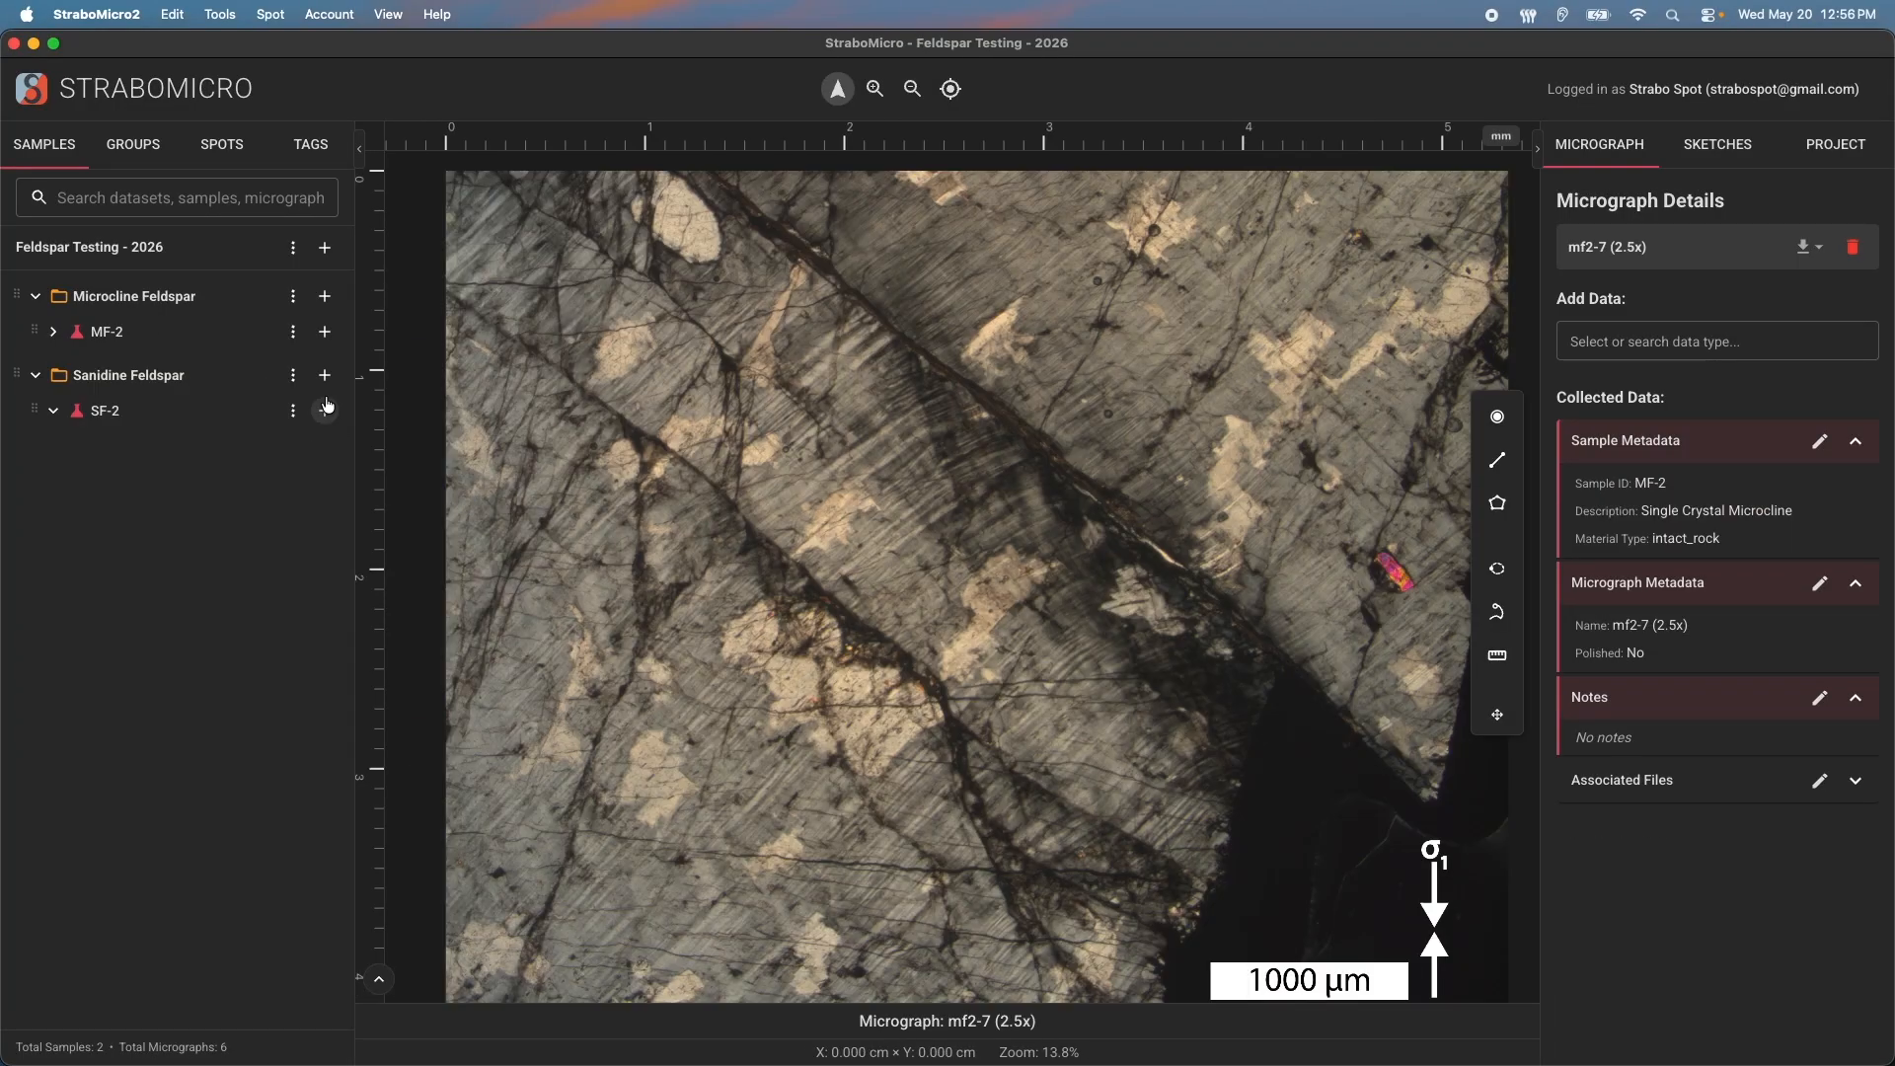
Batch import sf2-8 (2.5x).tif and sf2-2(2.5x).tif as reference micrographs of sample SF-2, without any shared metadata fields
{"action": "left_click", "coordinate": [325, 410]}
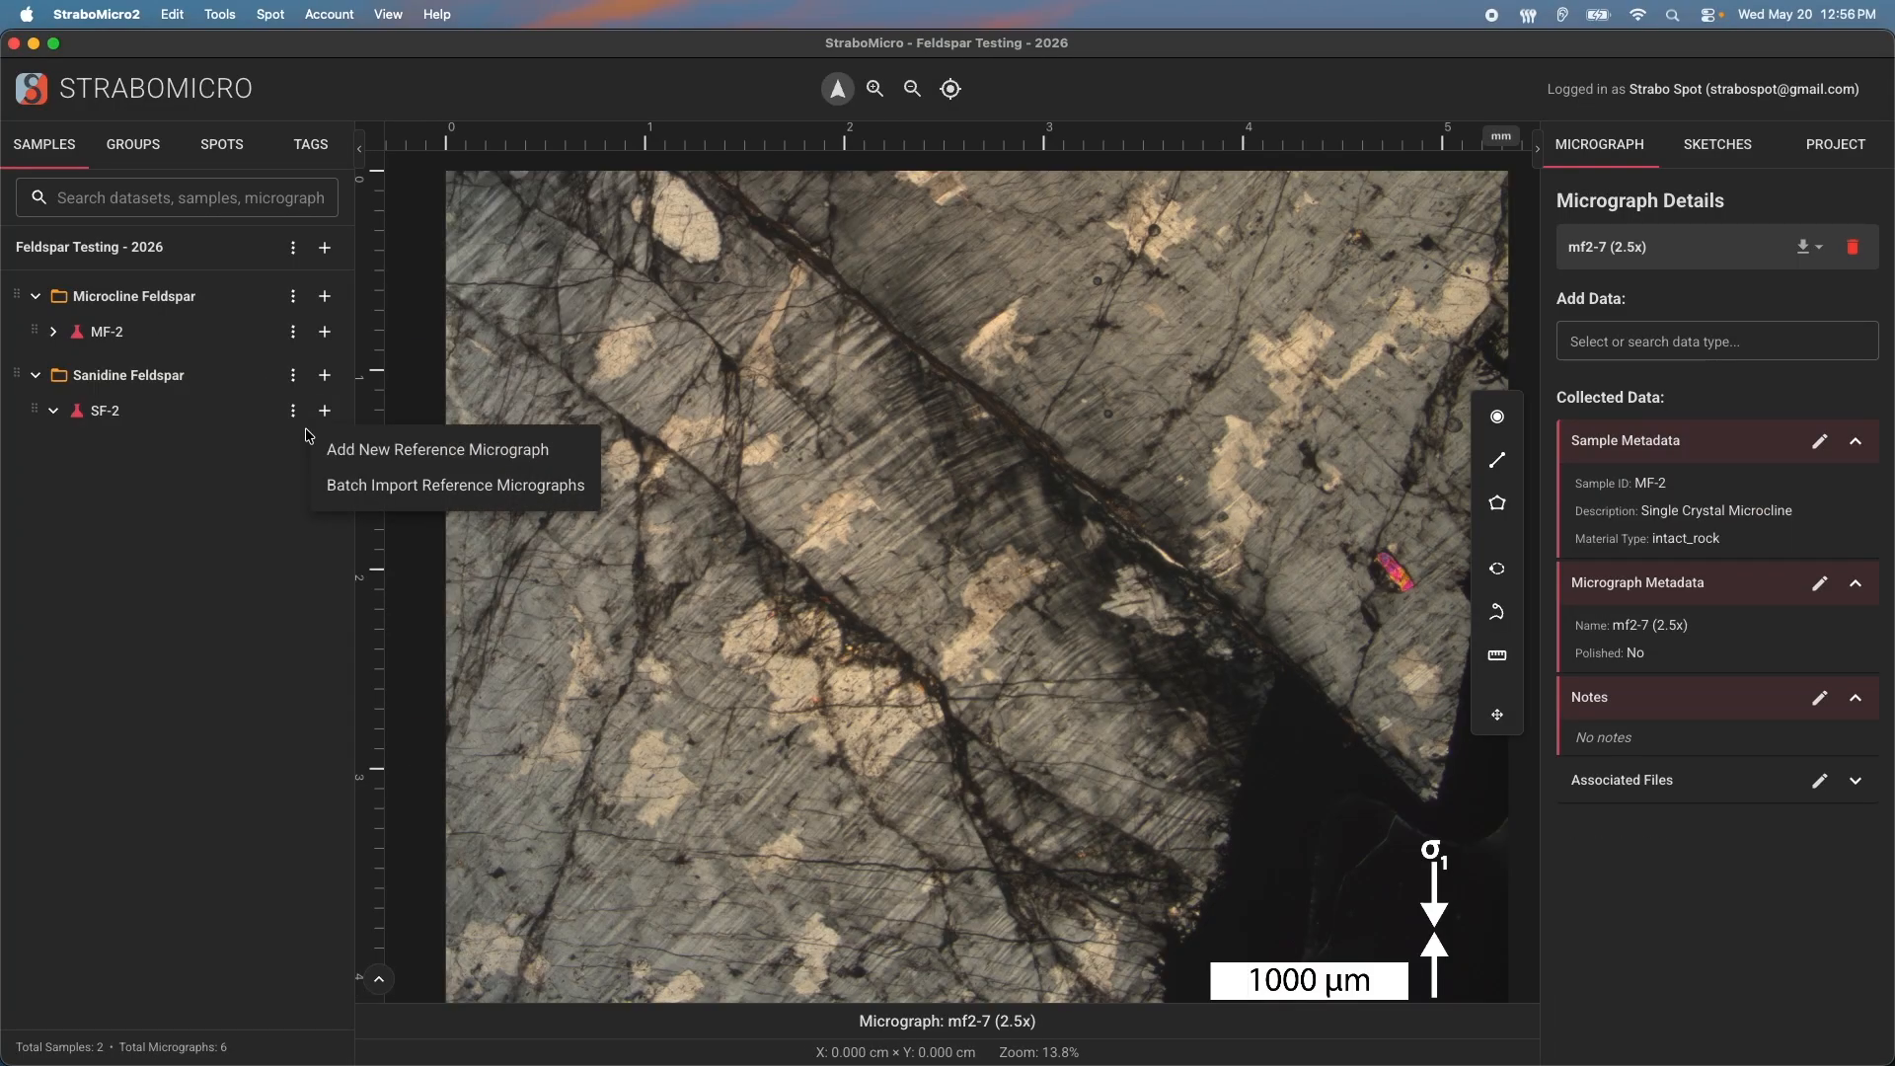
{"action": "left_click", "coordinate": [444, 486]}
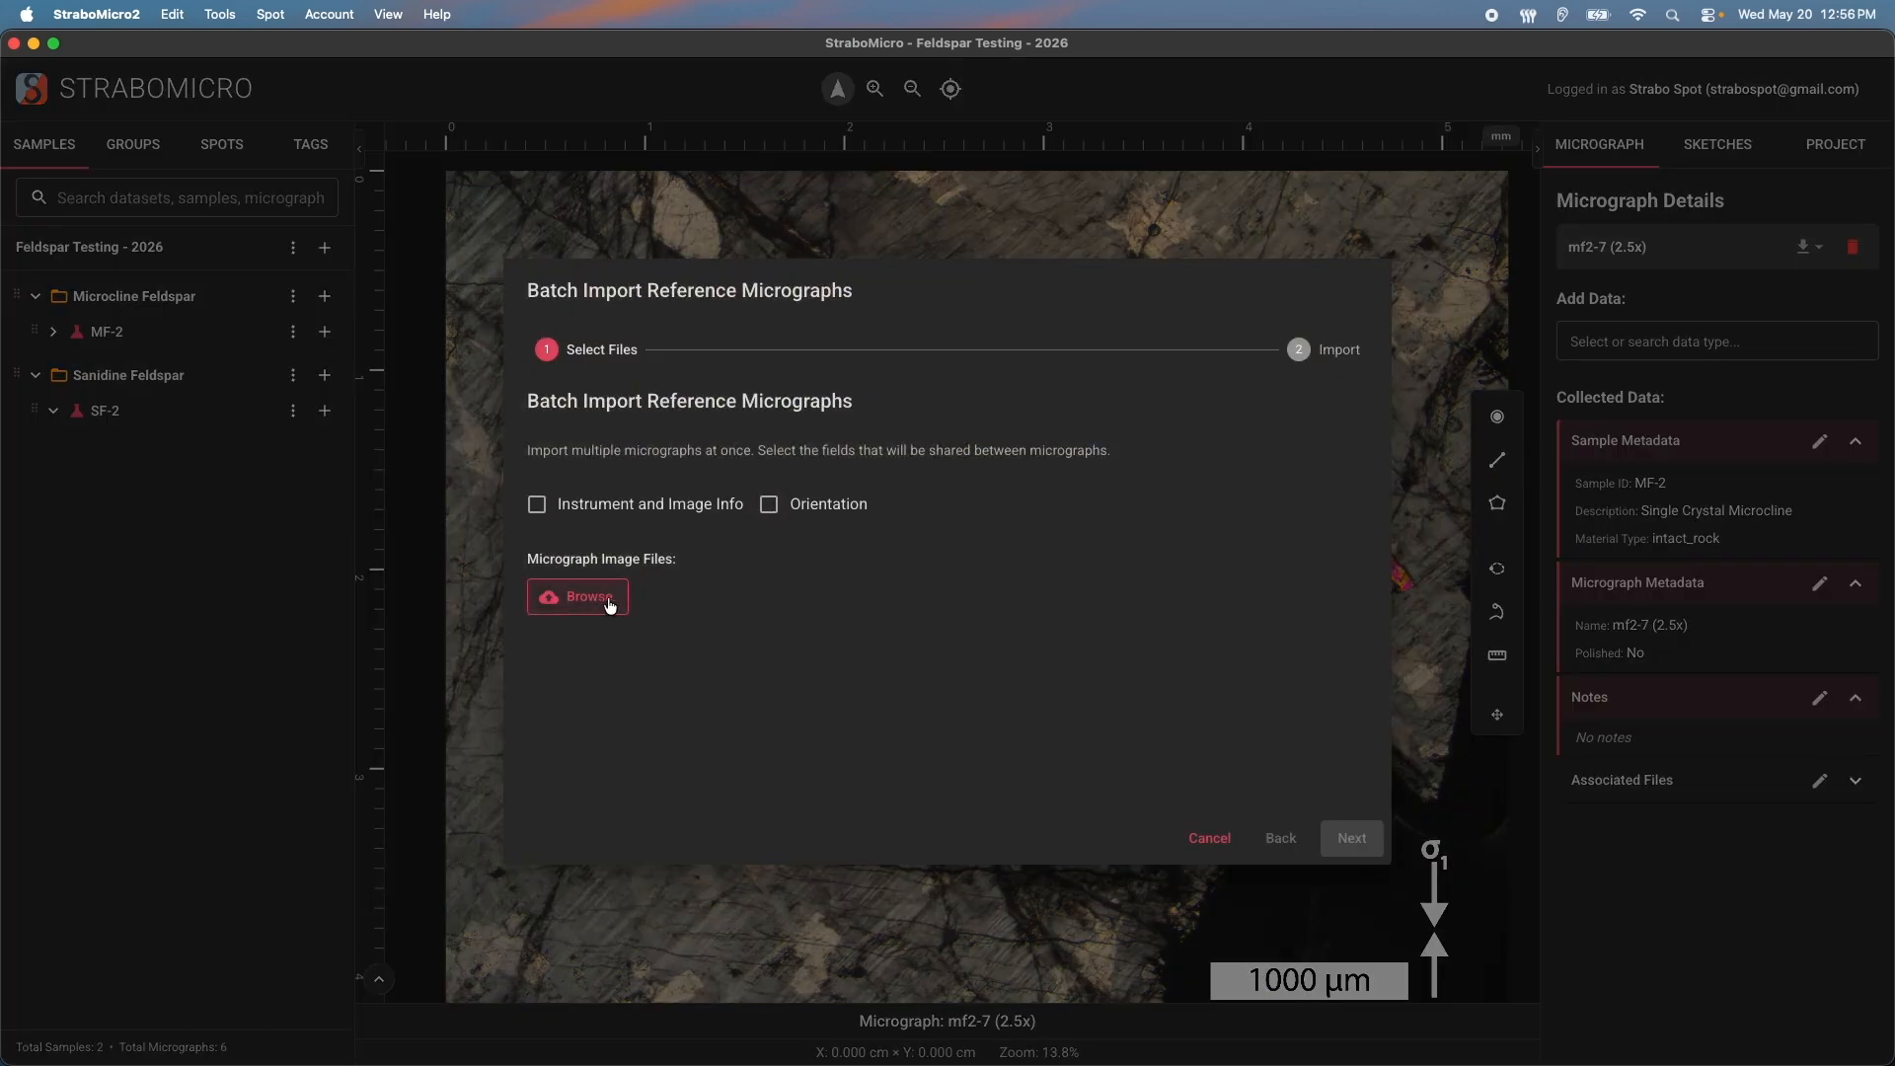
{"action": "left_click", "coordinate": [612, 604]}
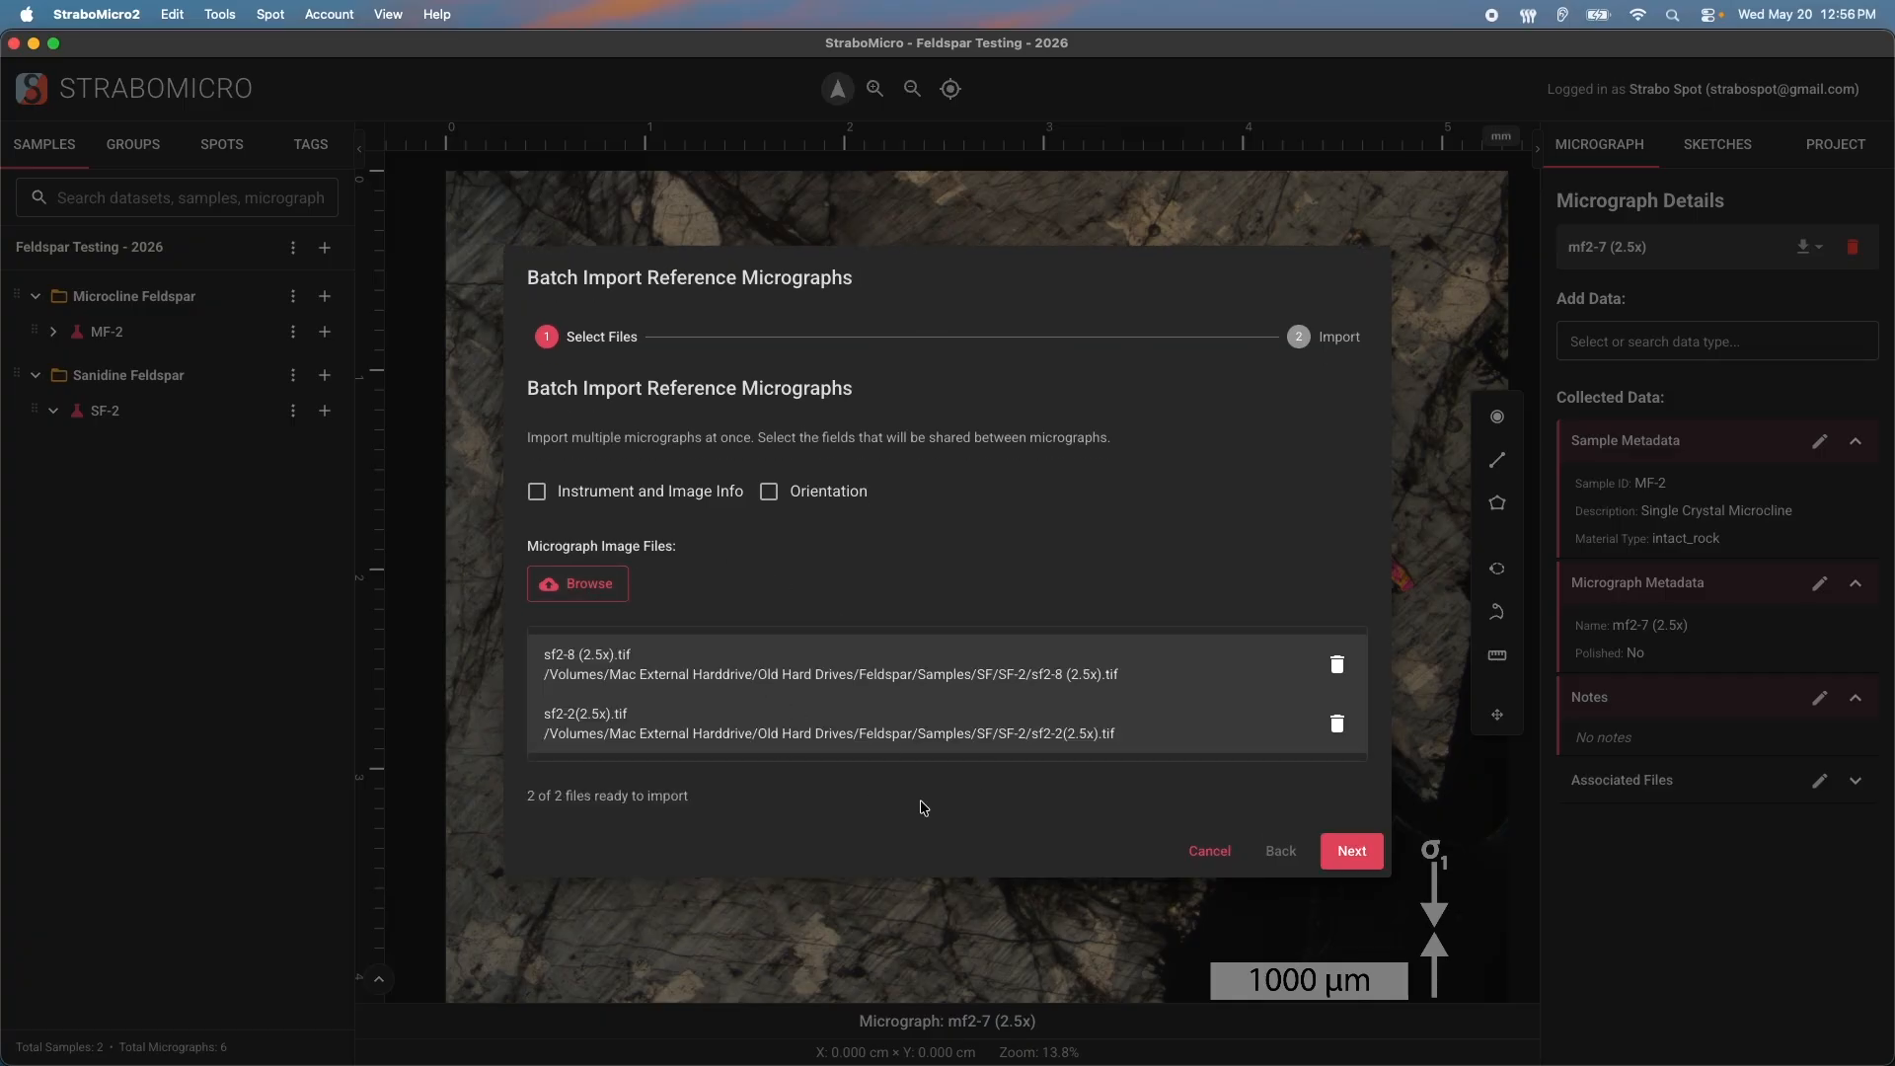
{"action": "left_click", "coordinate": [1361, 861]}
{"action": "left_click", "coordinate": [1354, 837]}
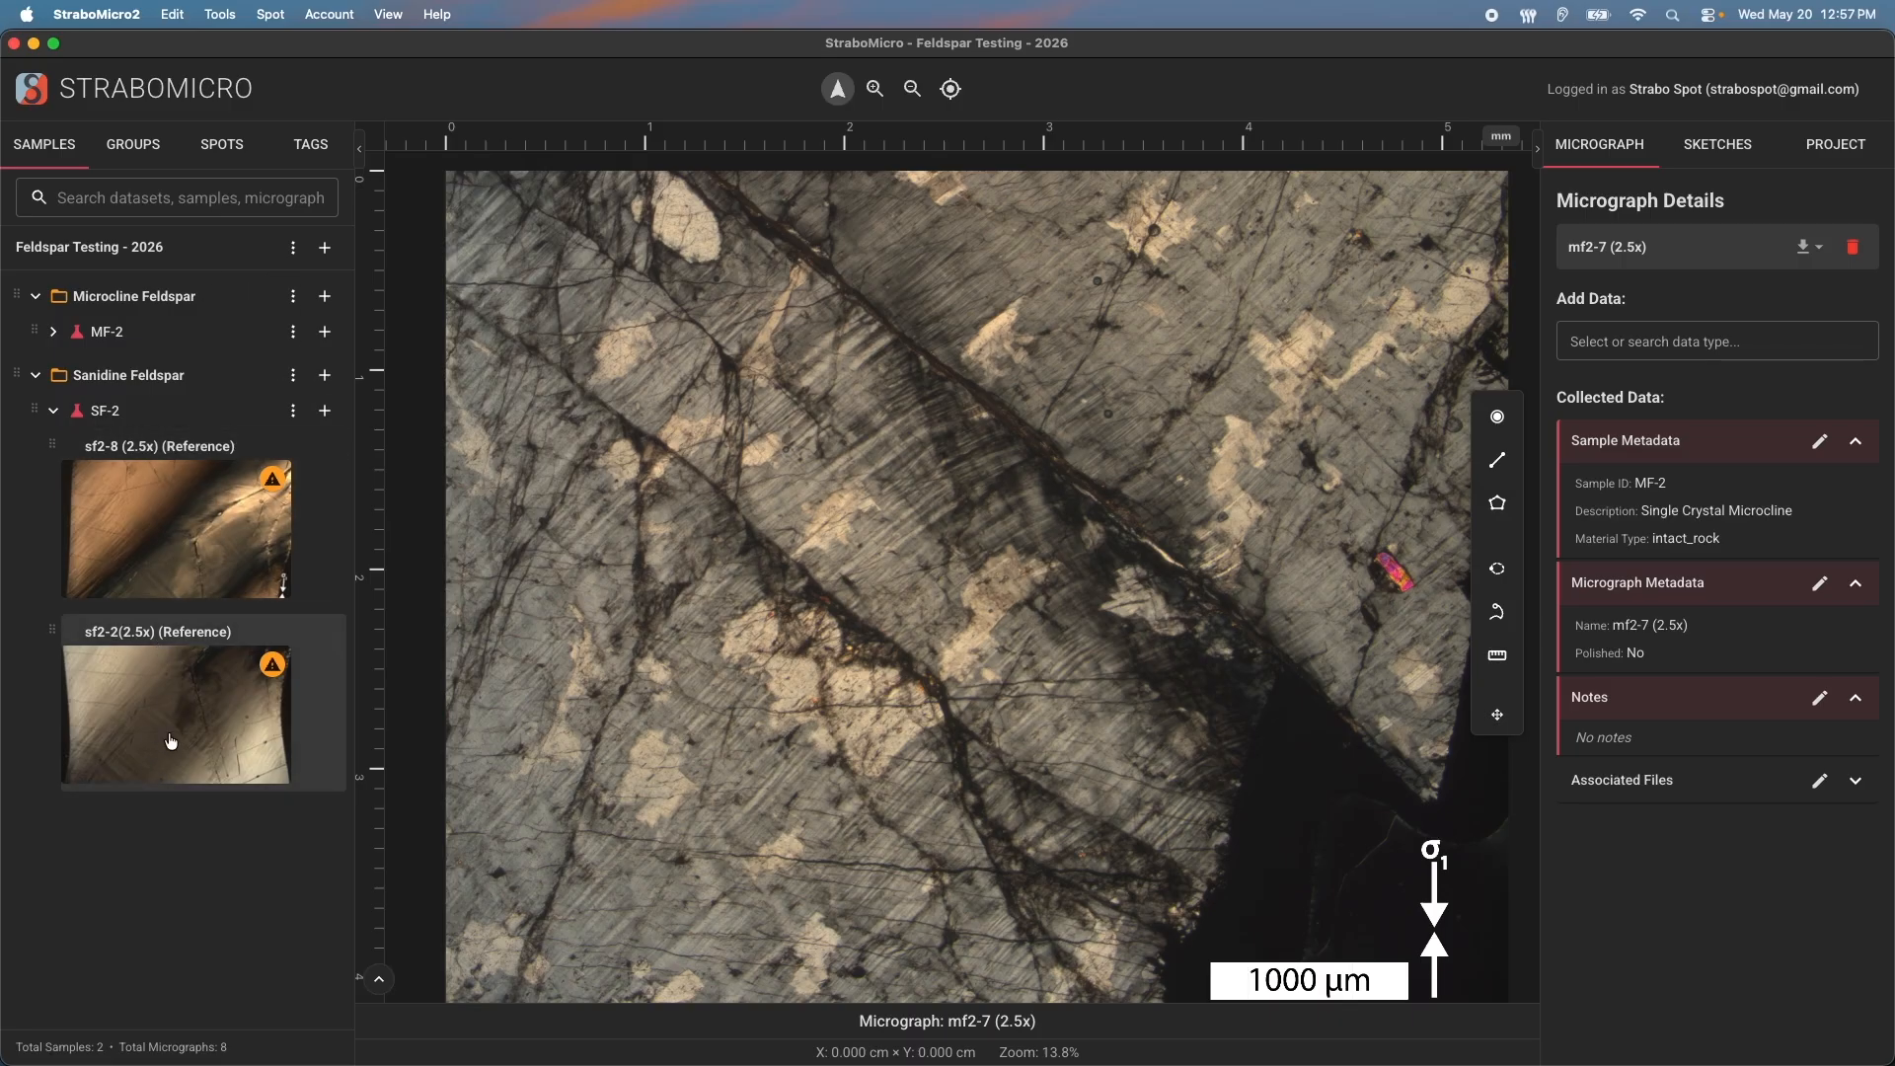
Start setting the scale of the sf2-8 (2.5x) reference micrograph with the Trace Scale Bar method
{"action": "mouse_move", "coordinate": [273, 488]}
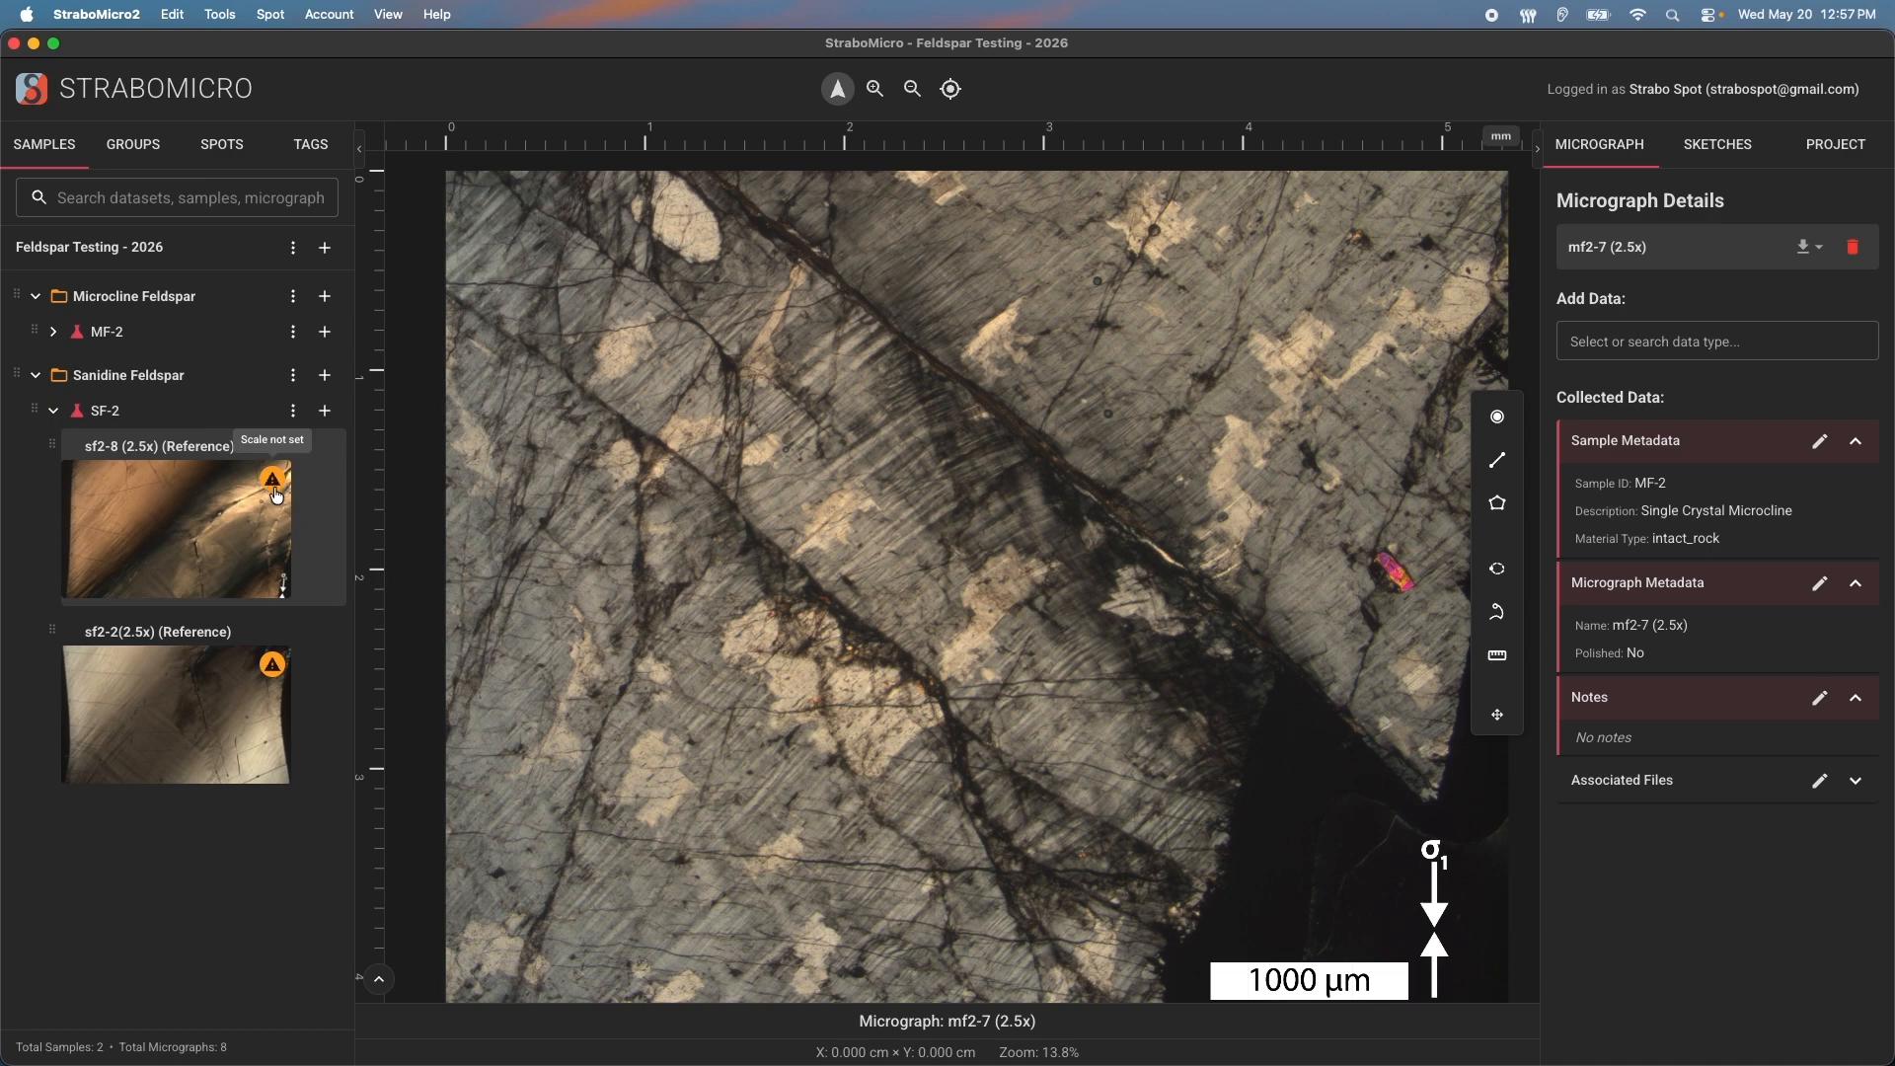
{"action": "left_click", "coordinate": [276, 482]}
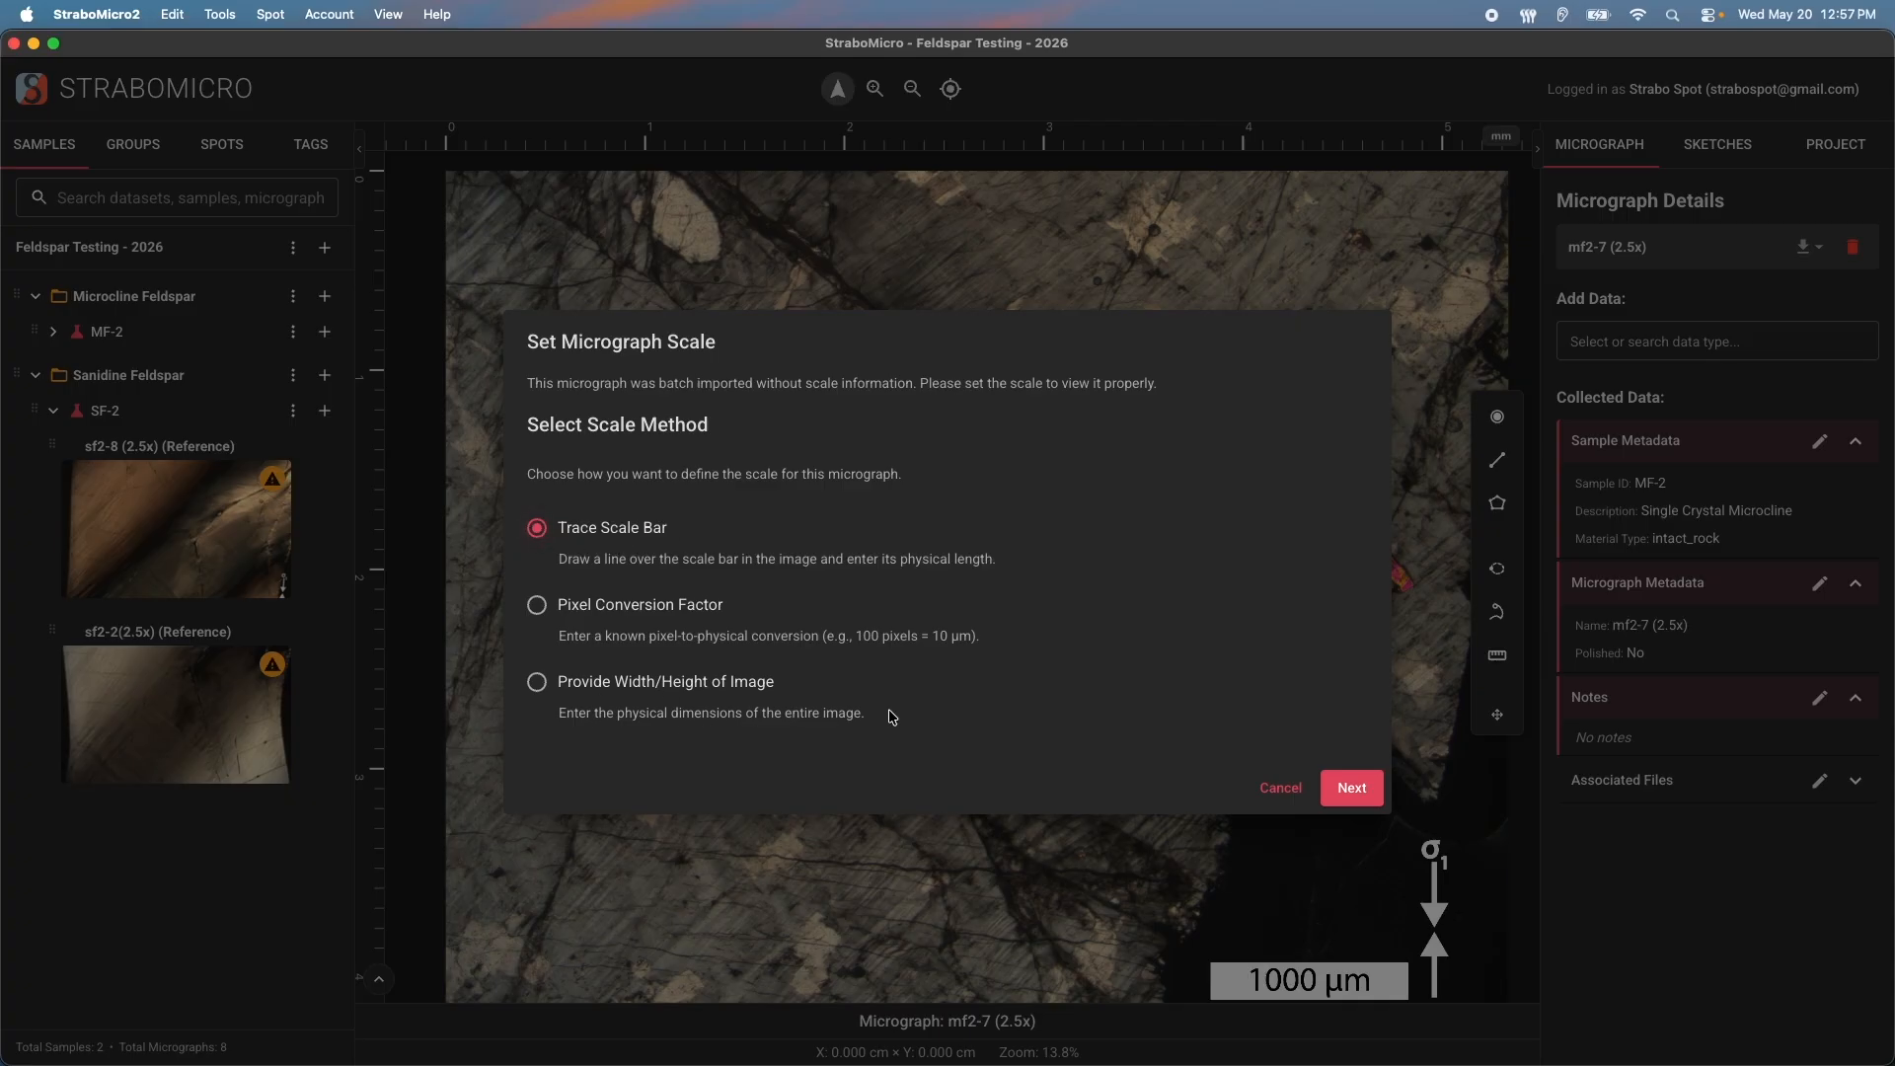
{"action": "left_click", "coordinate": [1351, 788]}
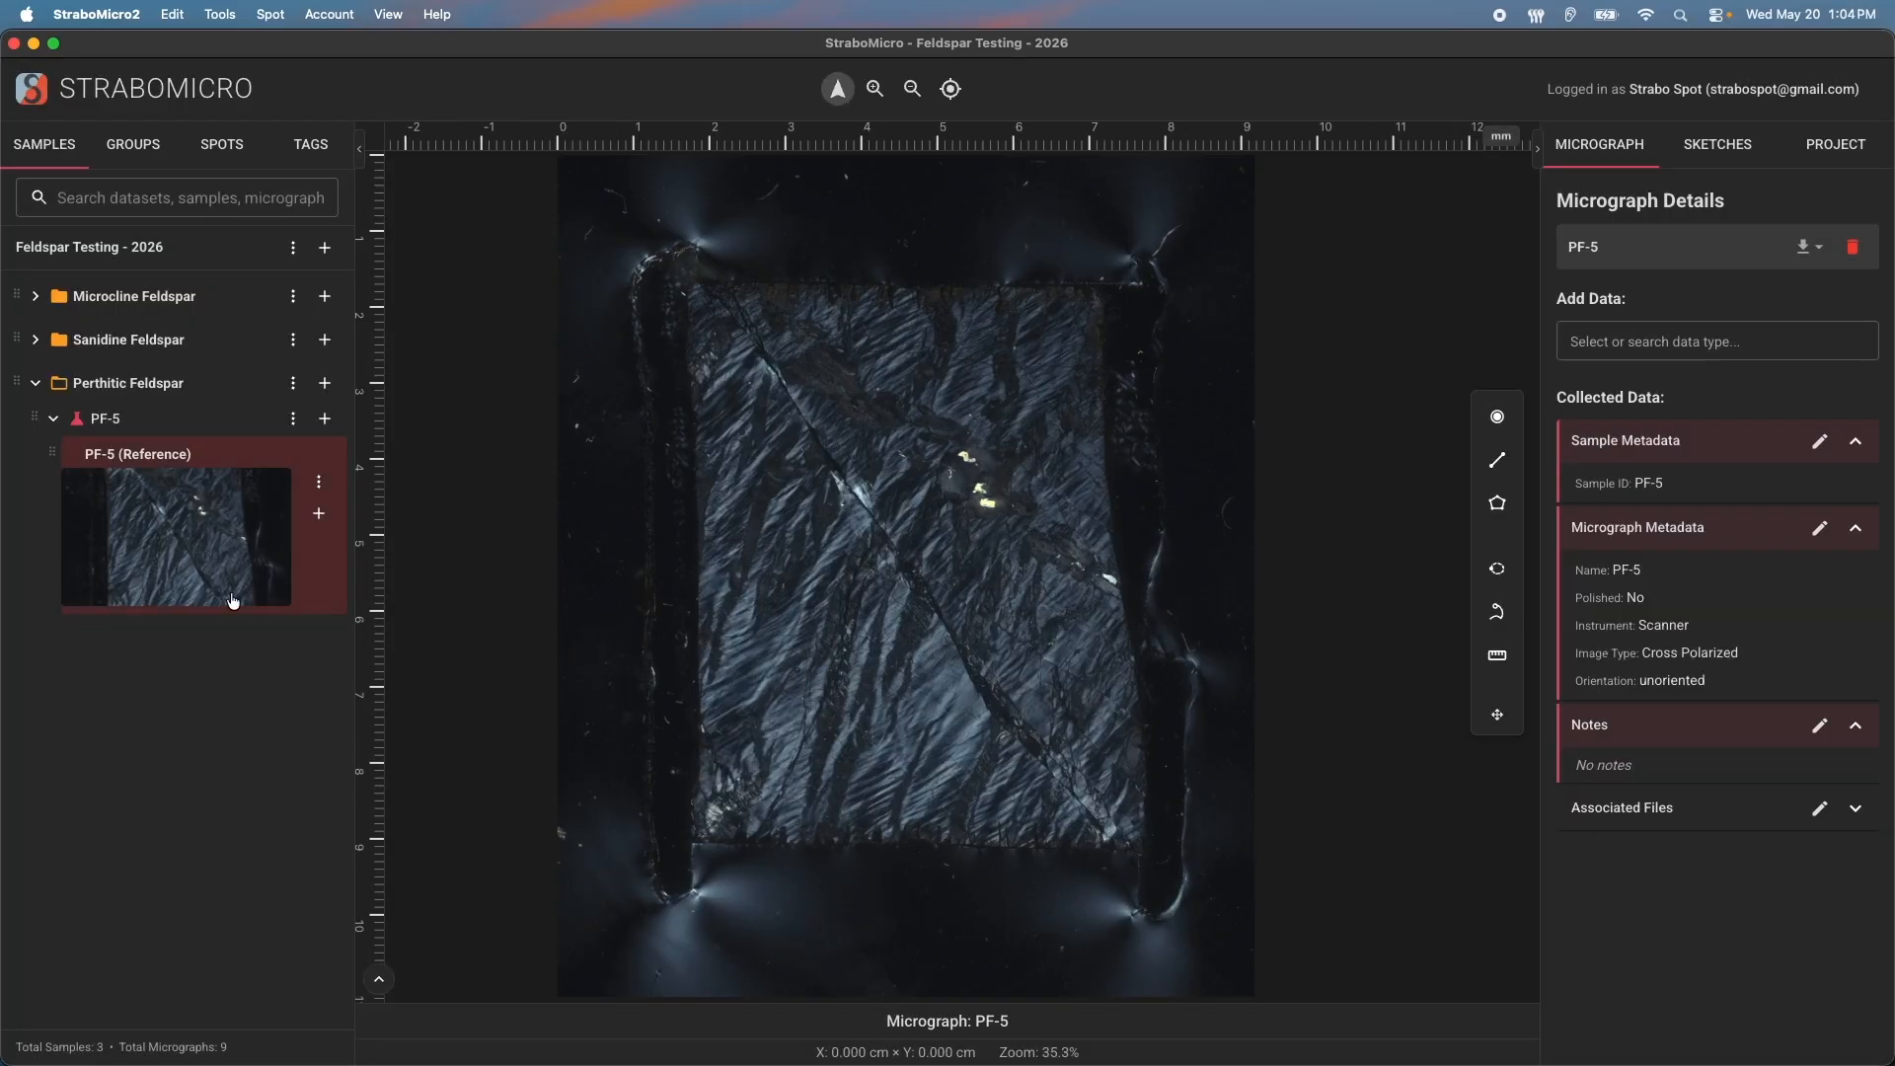
Start a new associated micrograph under the PF-5 reference micrograph and load pf5-1 (10x).tif as its image
{"action": "left_click", "coordinate": [318, 513]}
{"action": "left_click", "coordinate": [385, 552]}
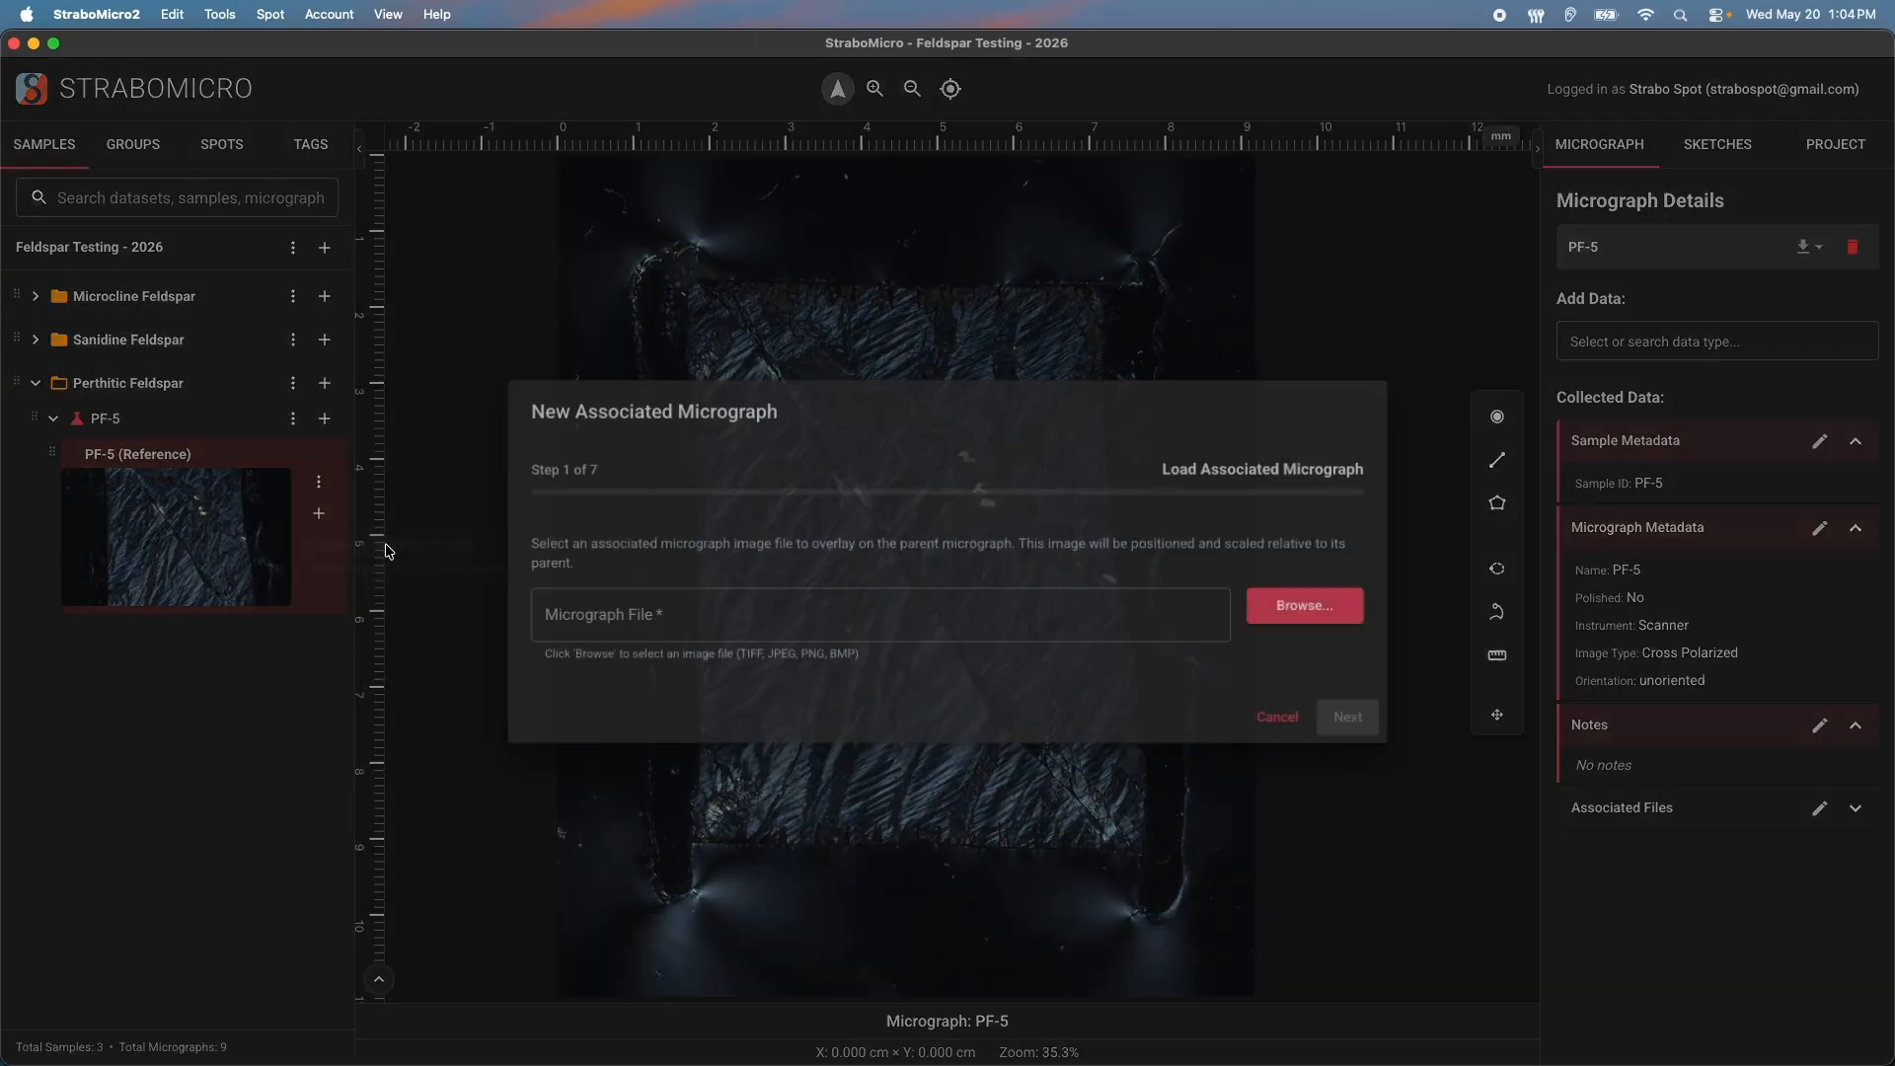
{"action": "left_click", "coordinate": [1293, 606]}
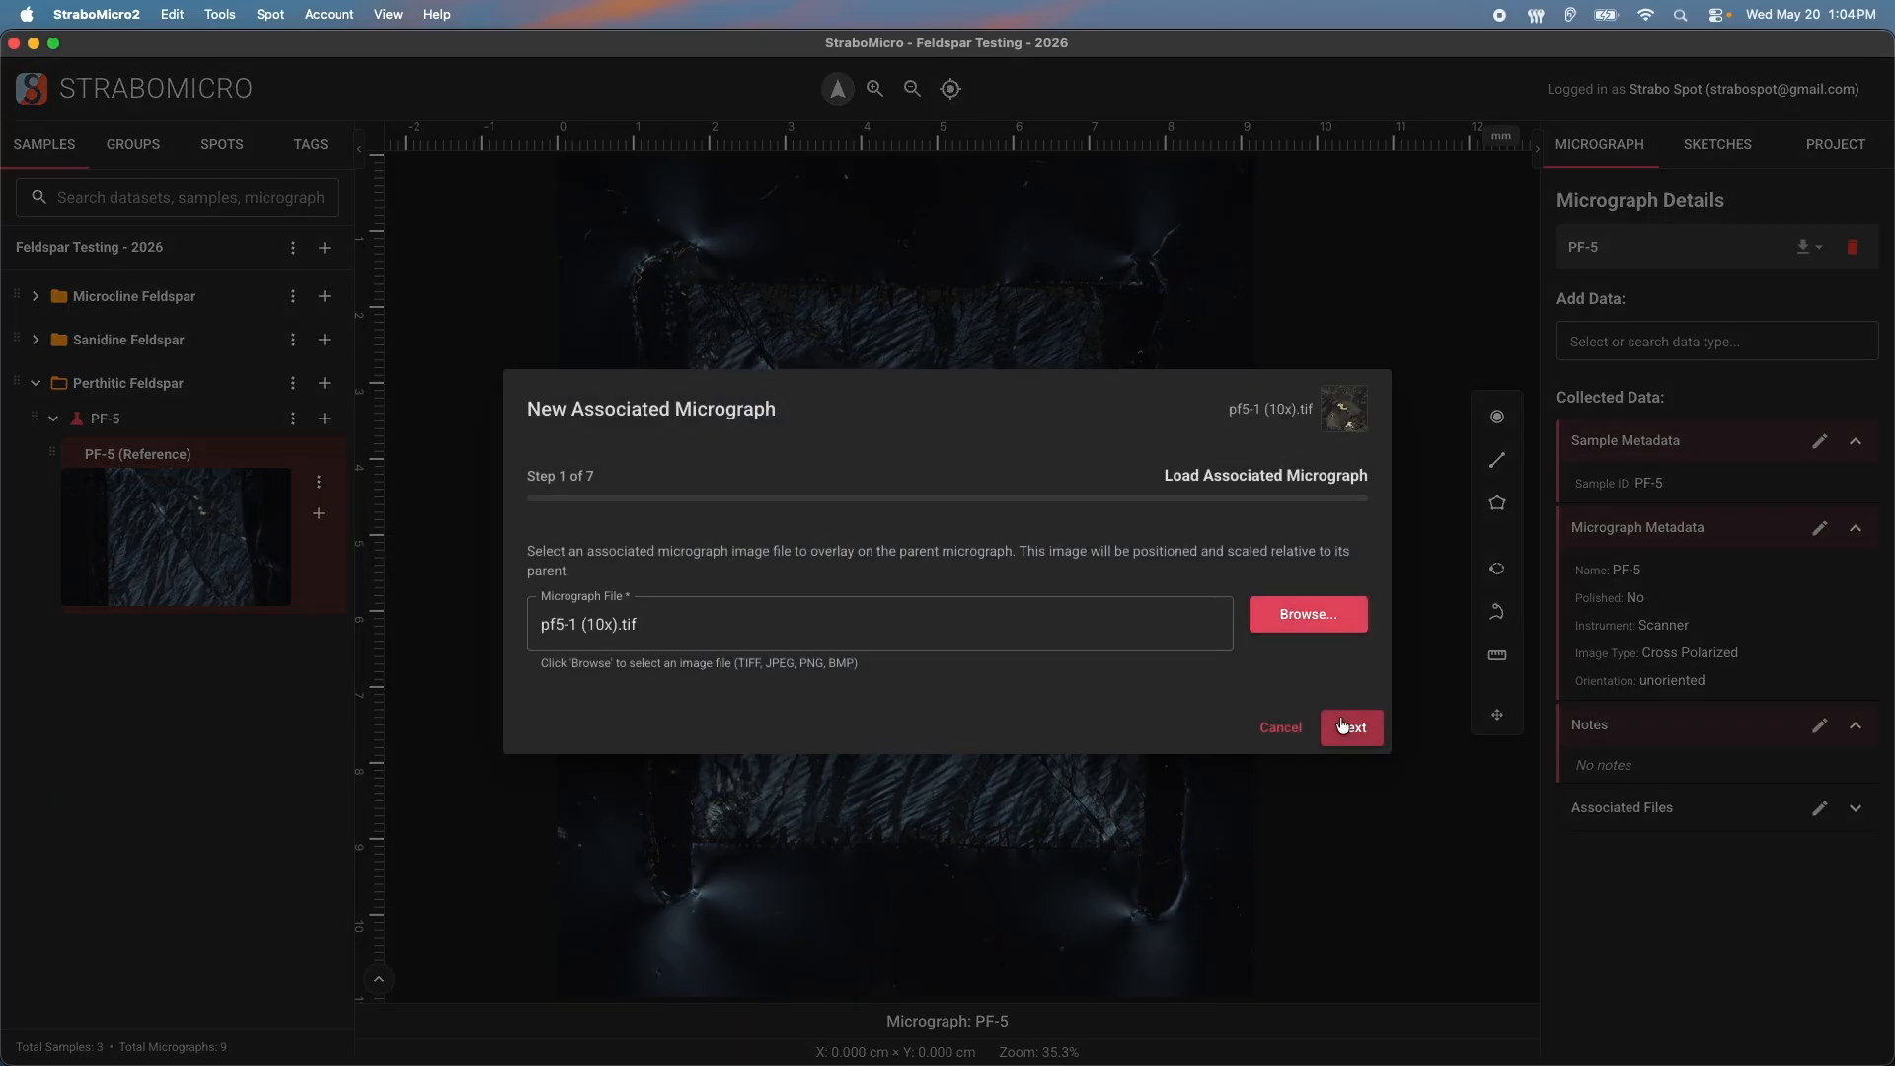
{"action": "left_click", "coordinate": [1342, 726]}
Set the instrument type to Optical Microscopy and the image type to Cross Polarized Light, and proceed to the location method
{"action": "left_click", "coordinate": [1254, 654]}
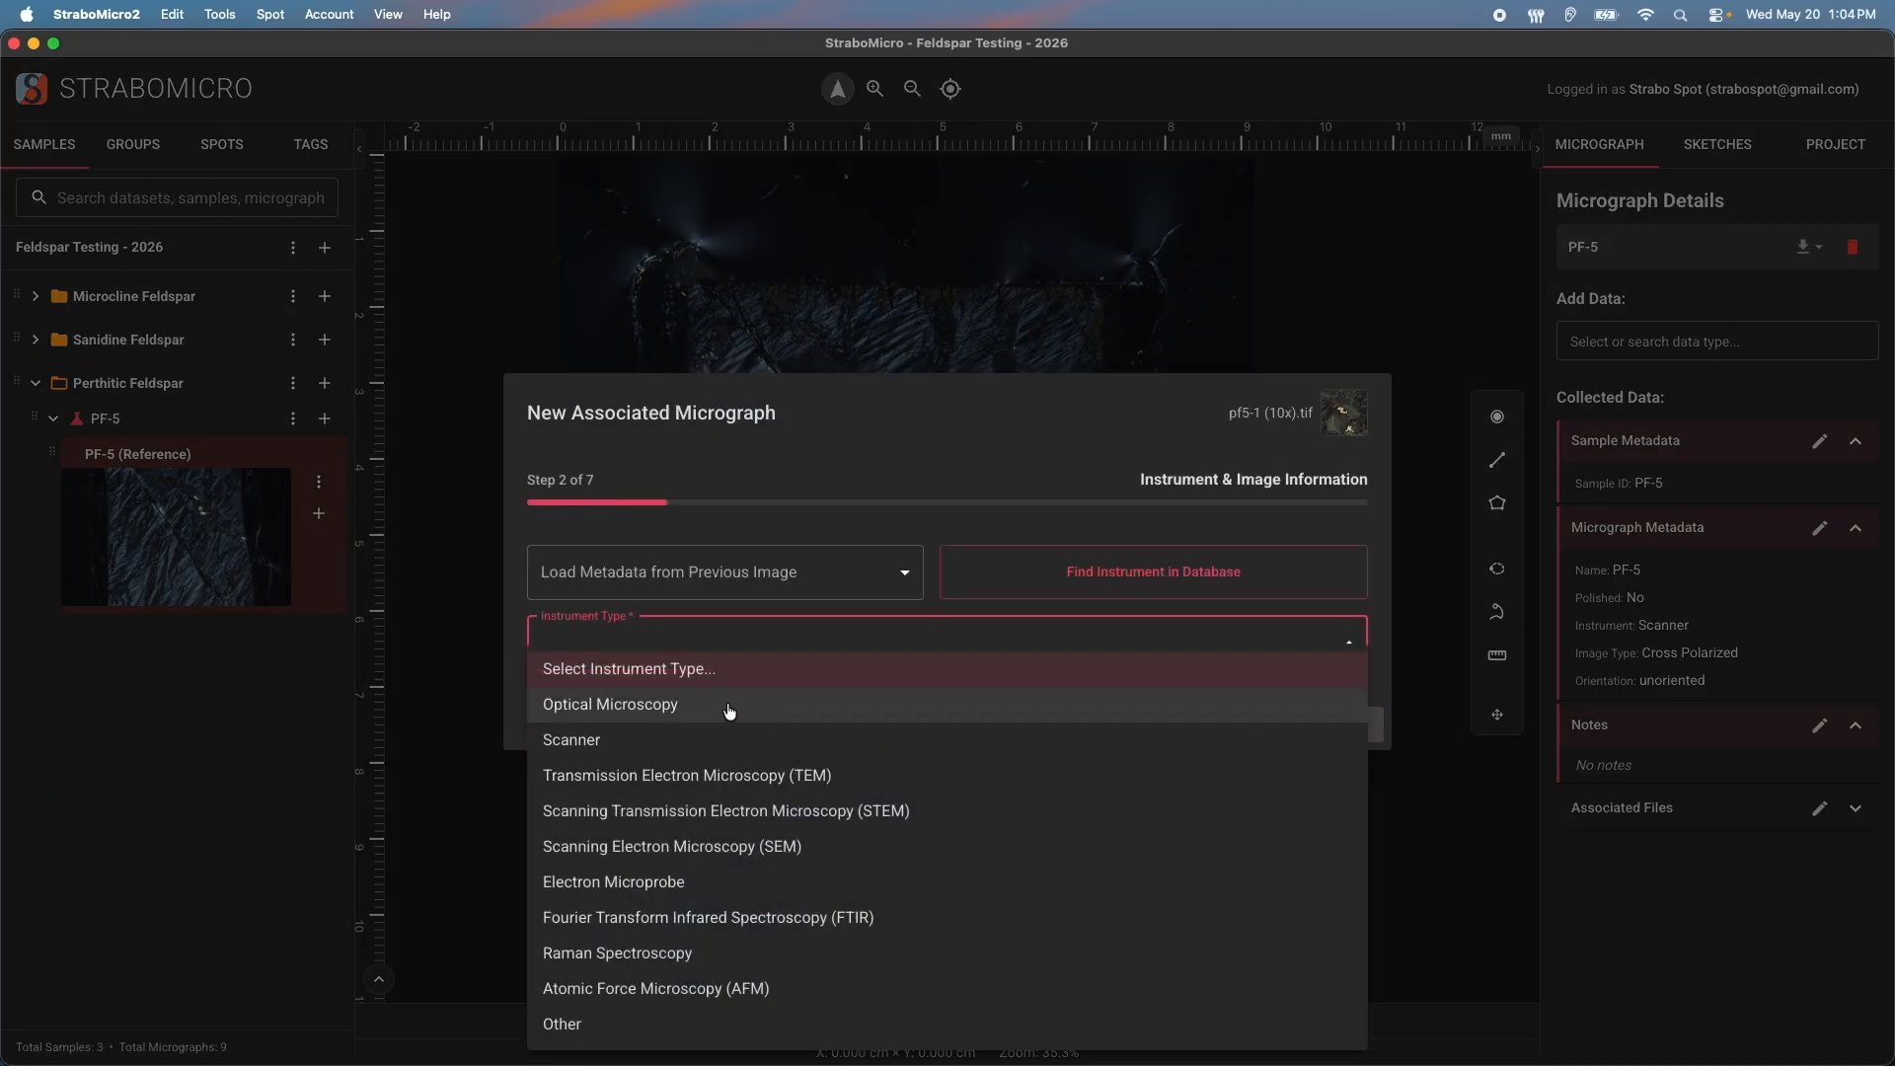
{"action": "left_click", "coordinate": [727, 707]}
{"action": "left_click", "coordinate": [702, 681]}
{"action": "left_click", "coordinate": [644, 809]}
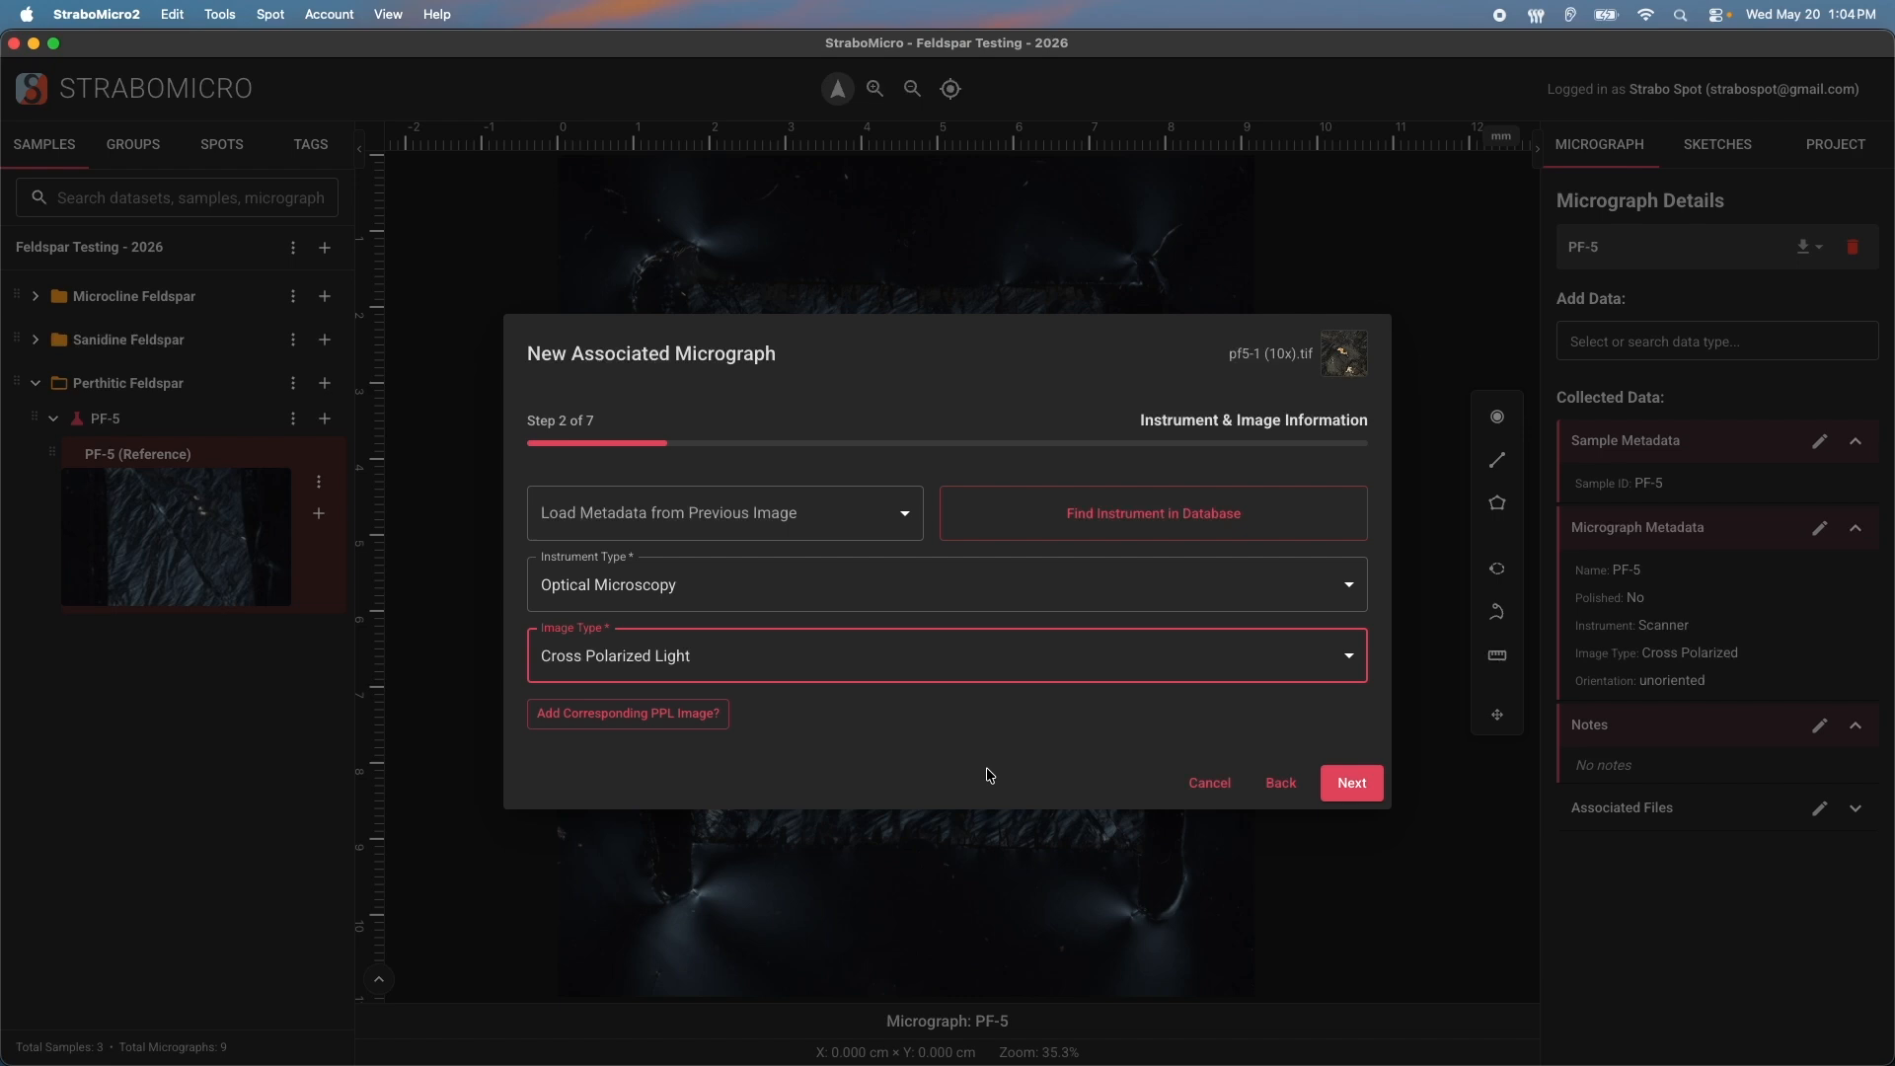
{"action": "left_click", "coordinate": [1349, 783]}
{"action": "left_click", "coordinate": [1350, 1032]}
{"action": "left_click", "coordinate": [1354, 818]}
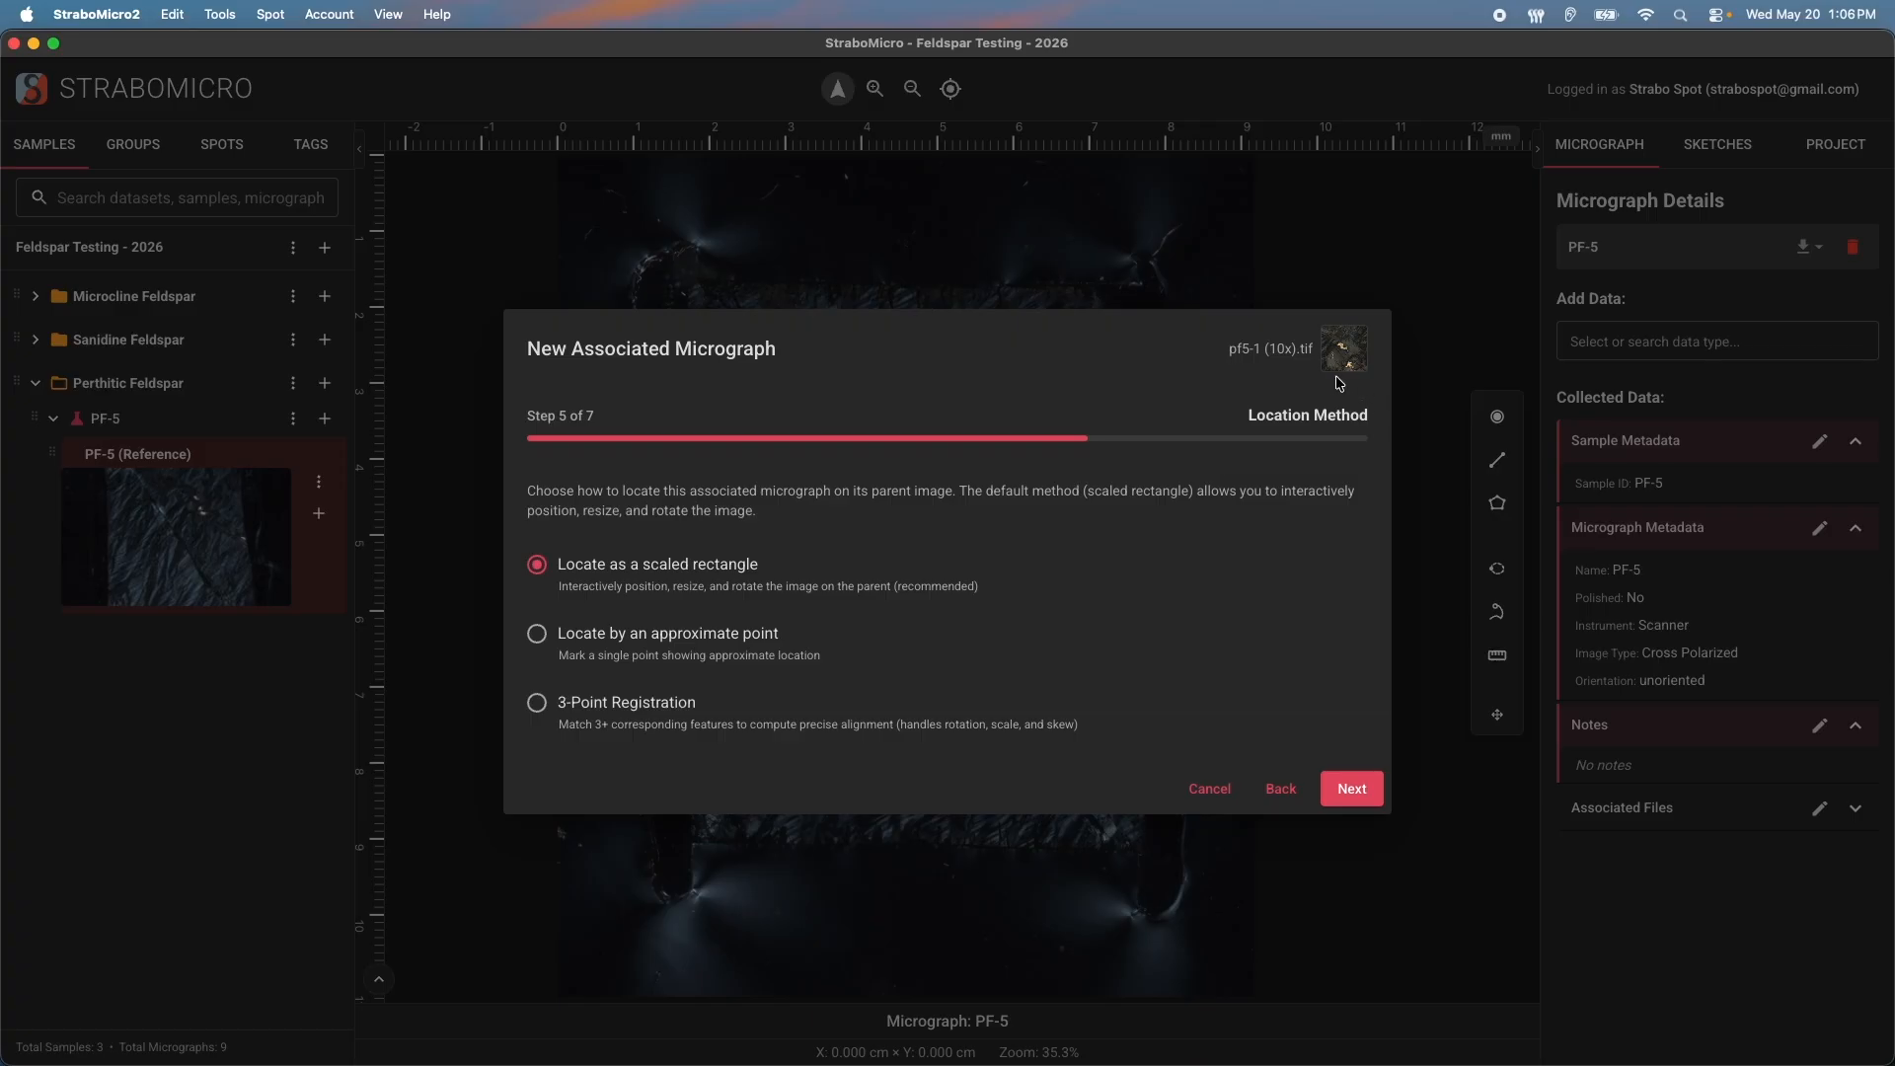
Choose 3-Point Registration as the location method for pf5-1 (10x) and start the registration
{"action": "left_click", "coordinate": [594, 710]}
{"action": "left_click", "coordinate": [1362, 801]}
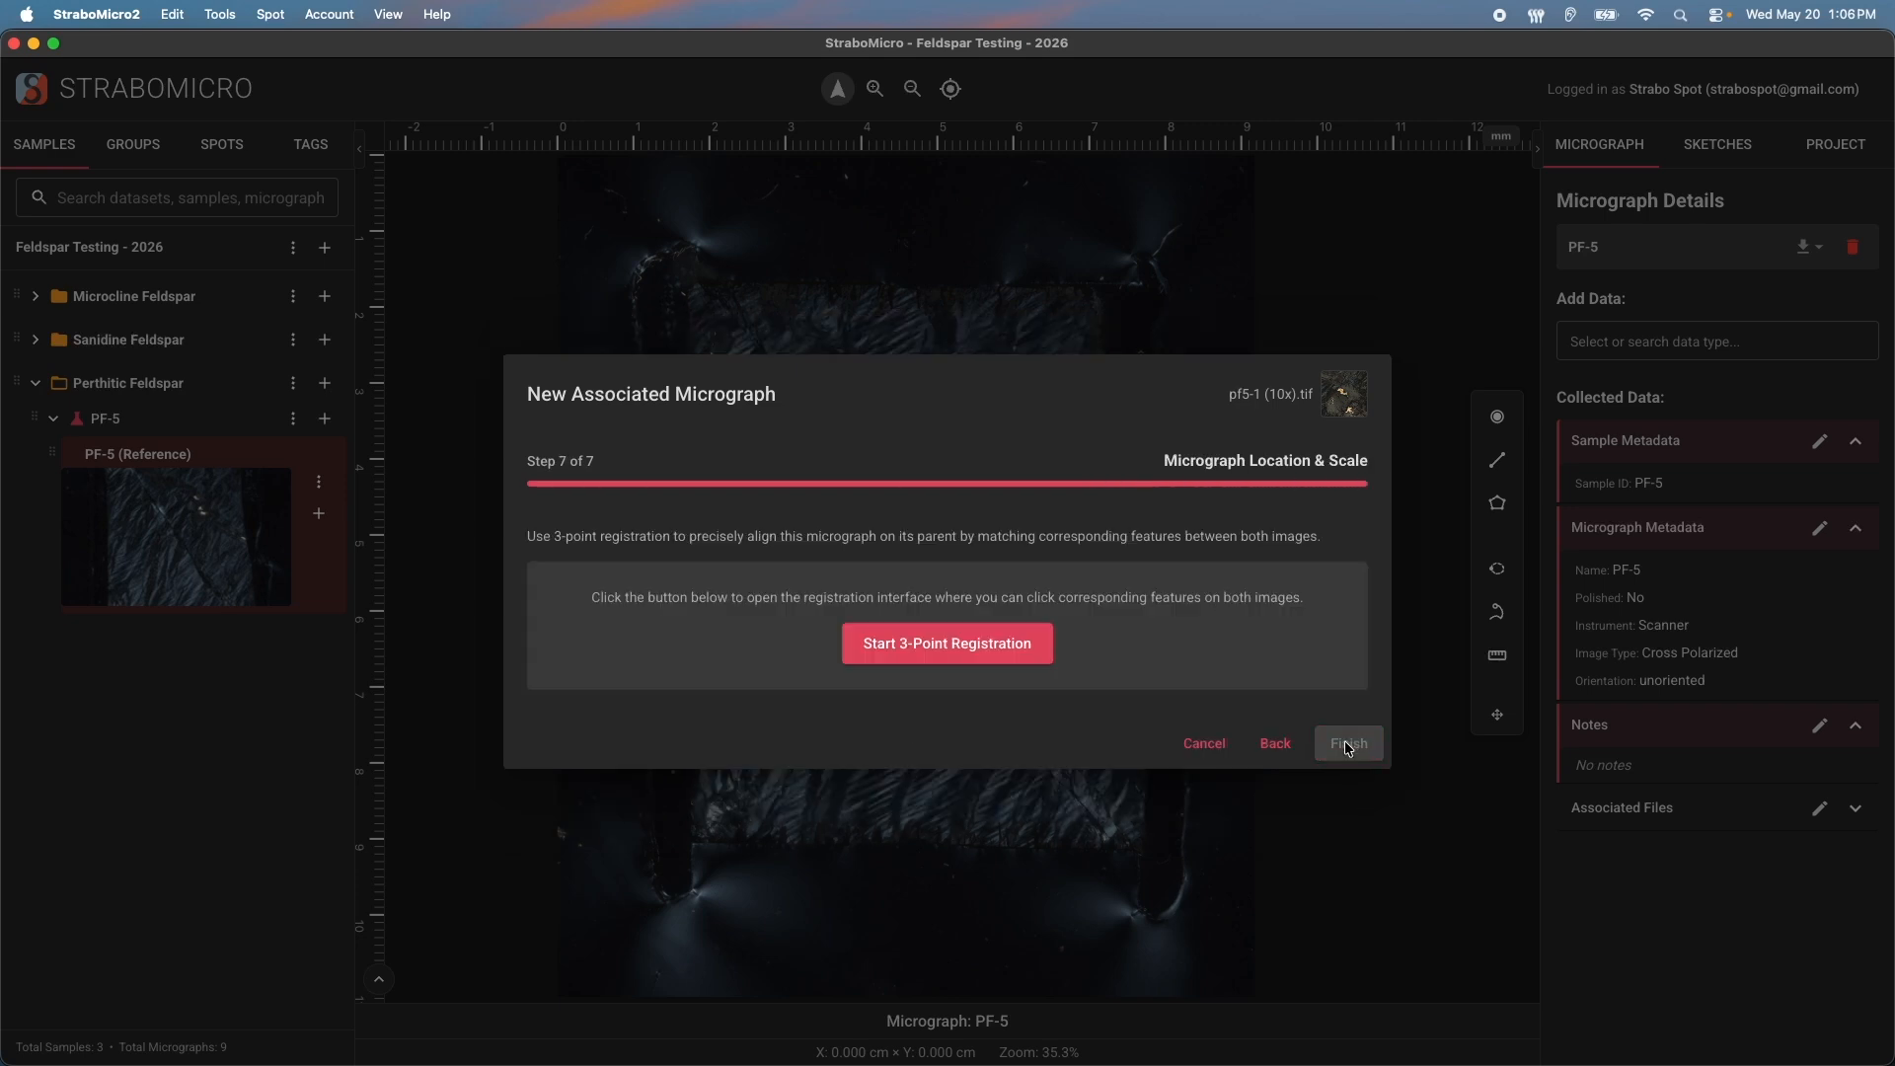
{"action": "left_click", "coordinate": [893, 646]}
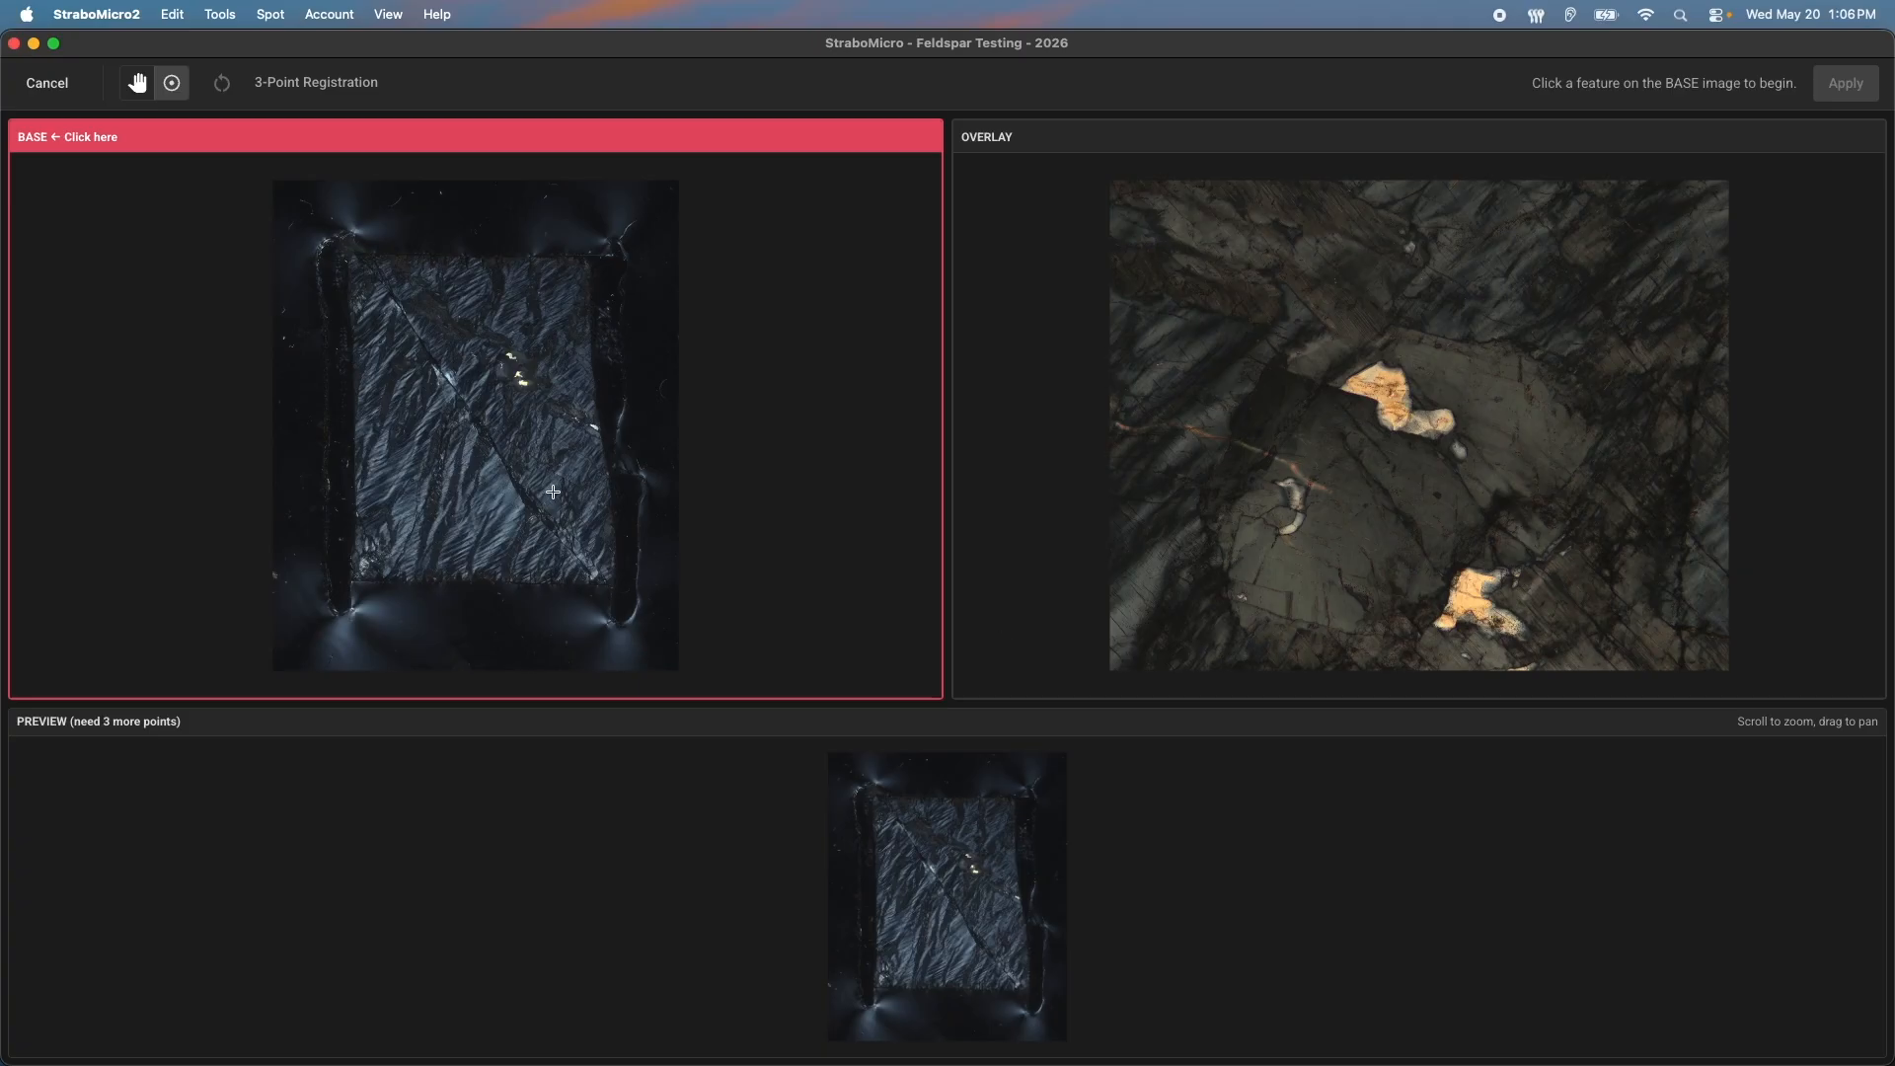
Place the first control point pair on the small spot just below the upper bright grain in the base and overlay images
{"action": "scroll", "coordinate": [515, 341], "scroll_direction": "up", "scroll_amount": 10}
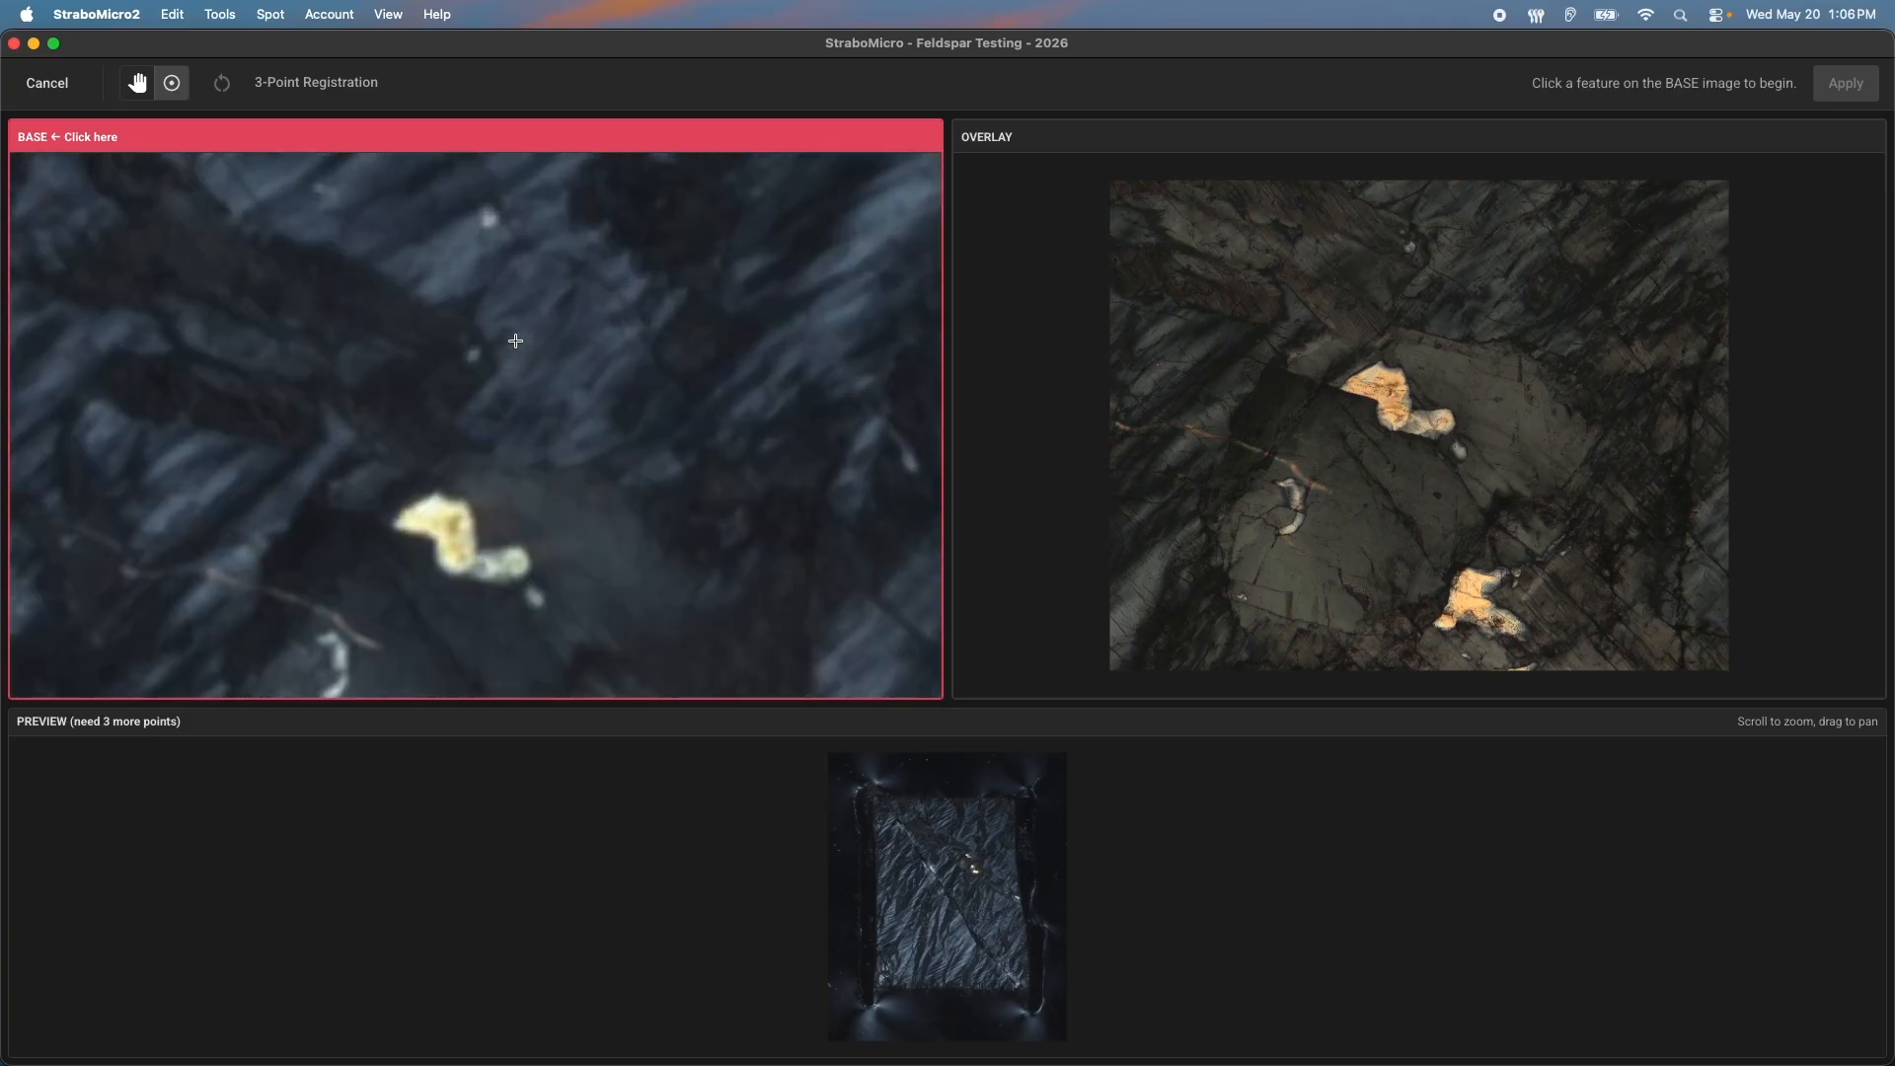
{"action": "scroll", "coordinate": [515, 341], "scroll_direction": "down", "scroll_amount": 10}
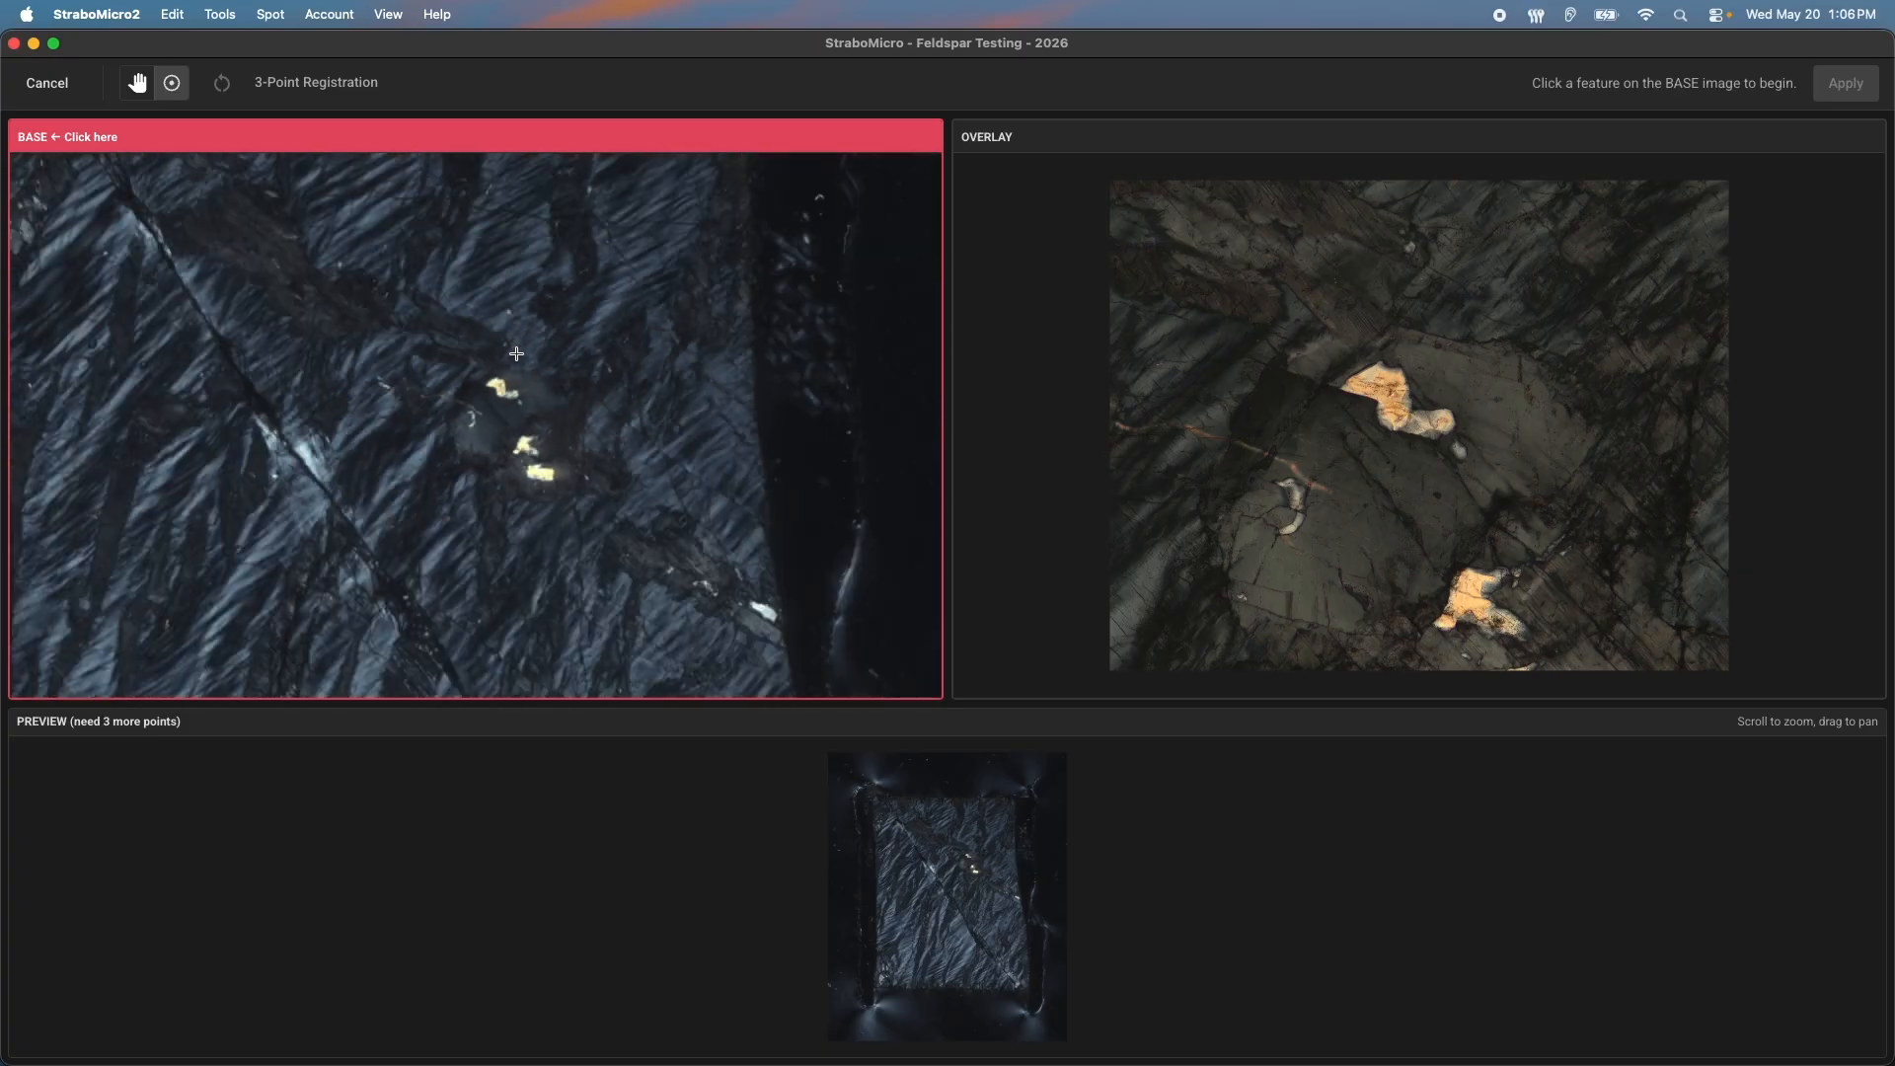
{"action": "scroll", "coordinate": [524, 381], "scroll_direction": "up", "scroll_amount": 5}
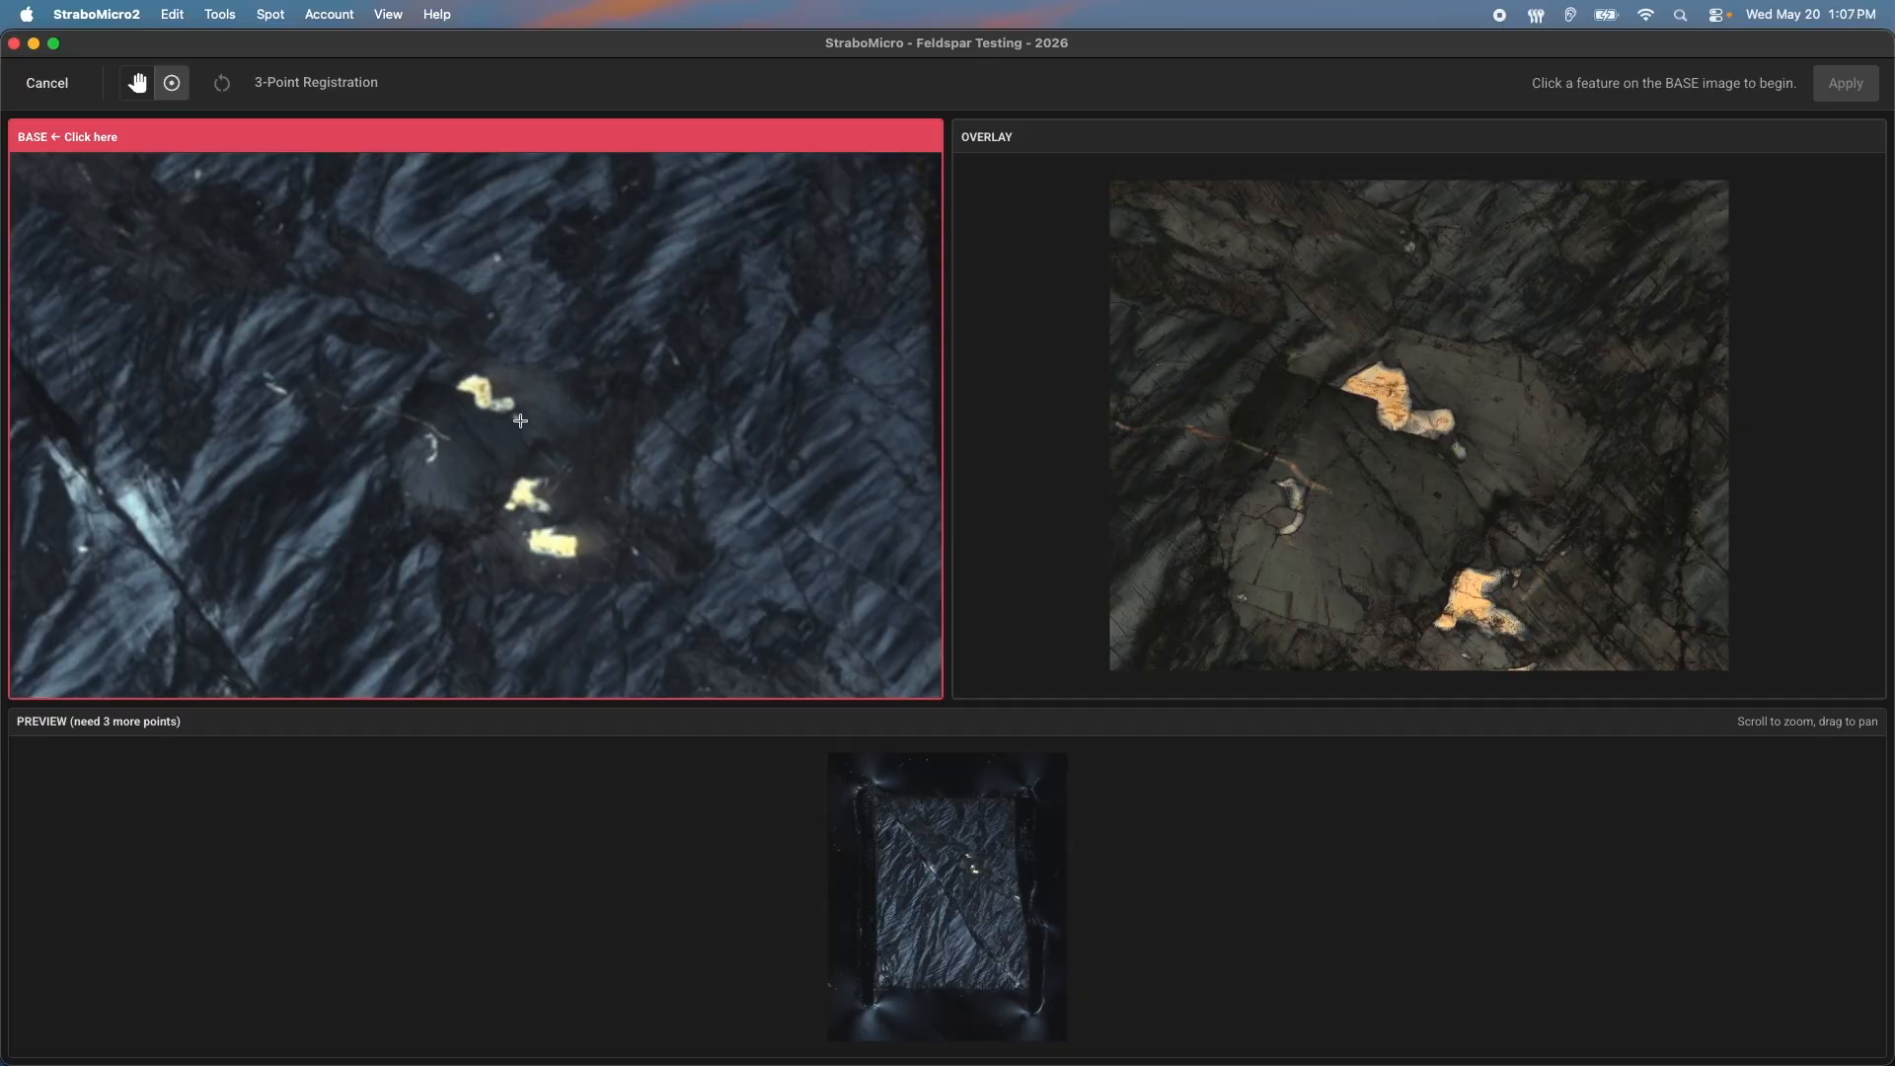
{"action": "left_click", "coordinate": [516, 418]}
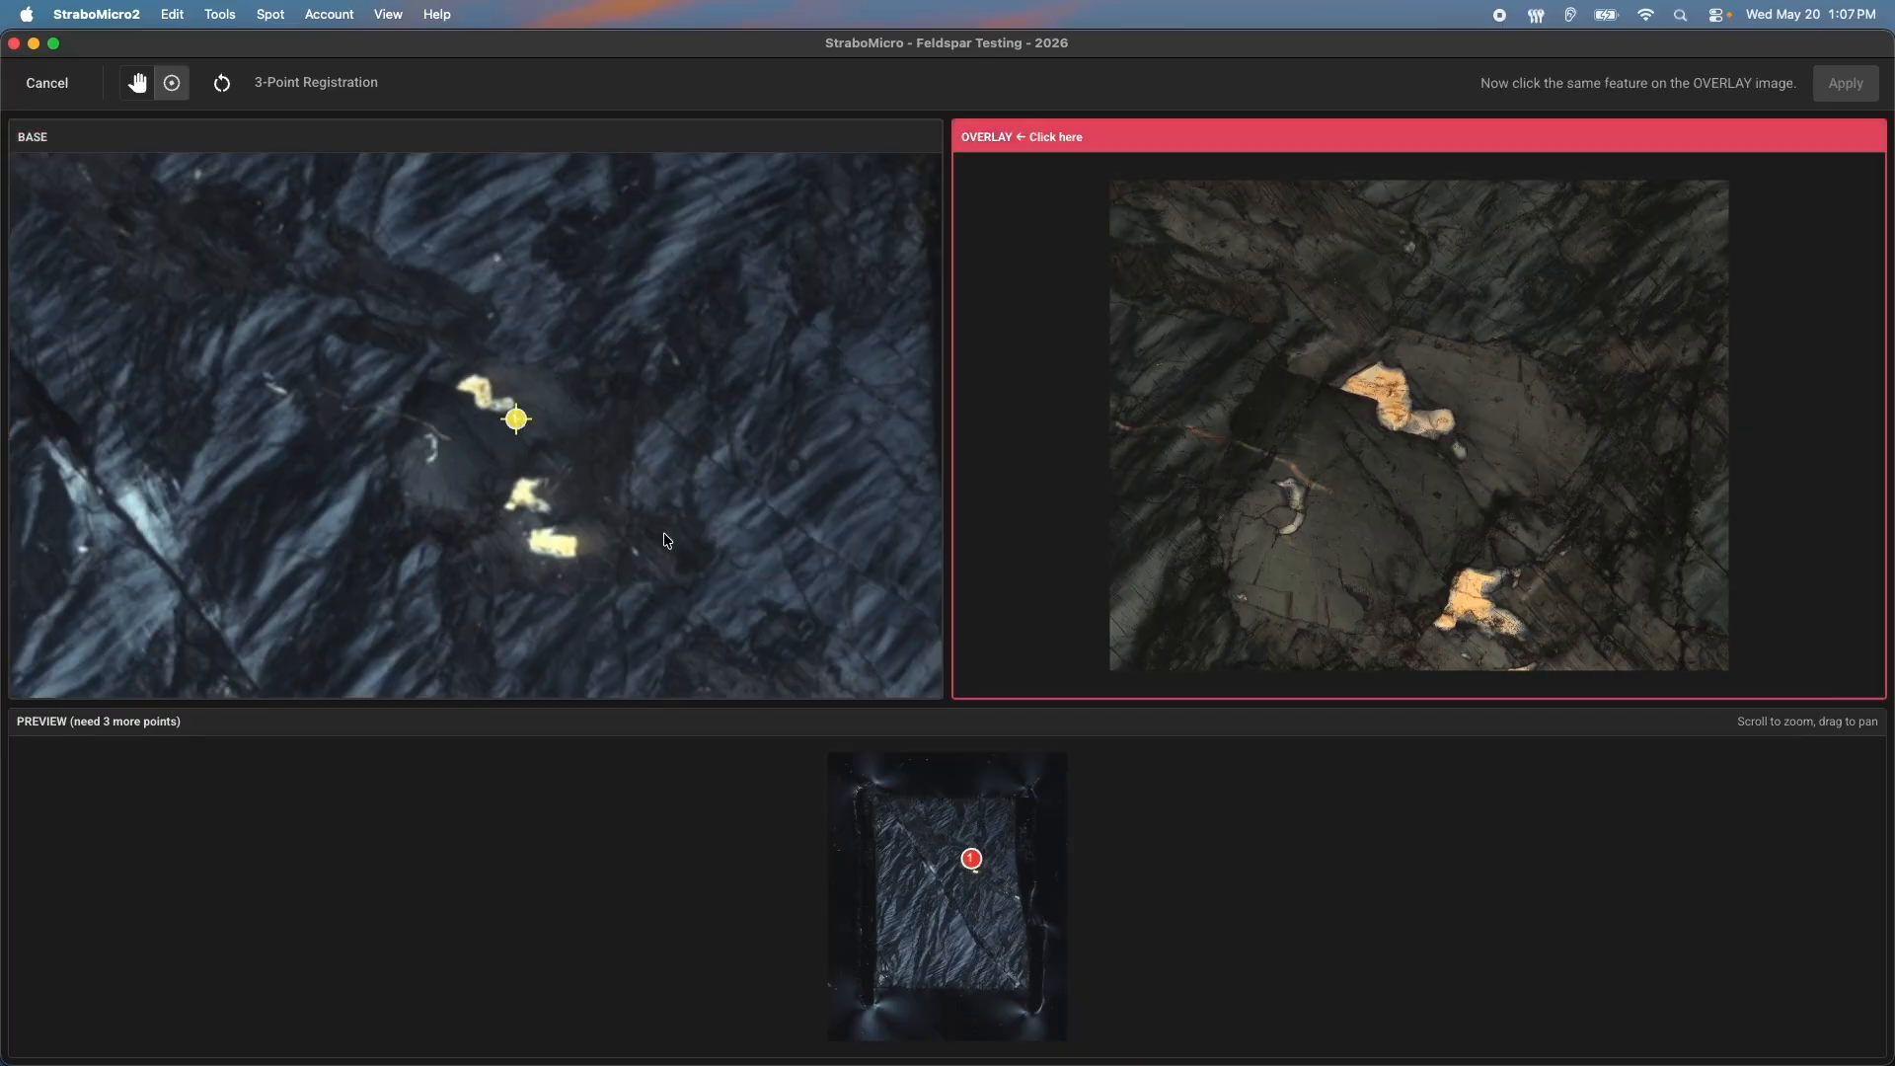
{"action": "left_click", "coordinate": [1459, 450]}
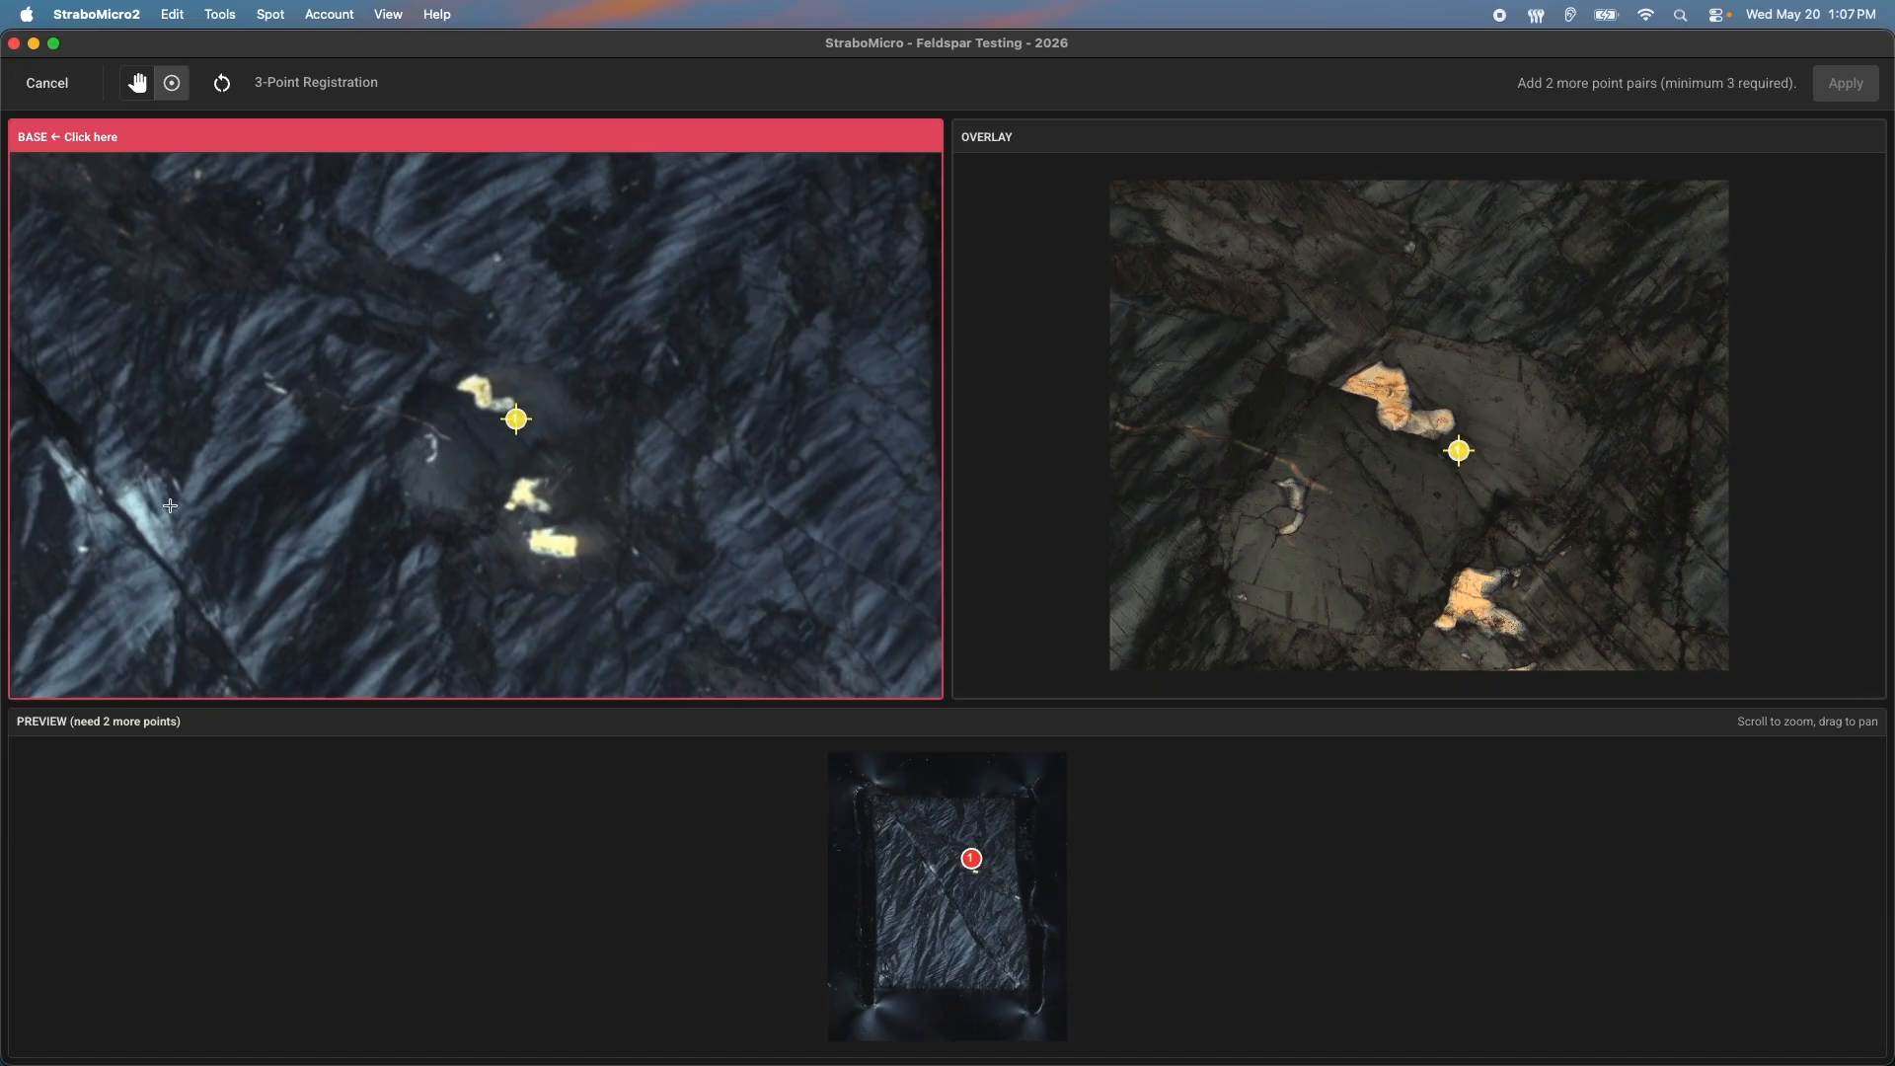
Match two more point pairs, at the curved grain's lower end and the lower bright grain's upper corner, and finish the registered associated micrograph
{"action": "left_click", "coordinate": [428, 461]}
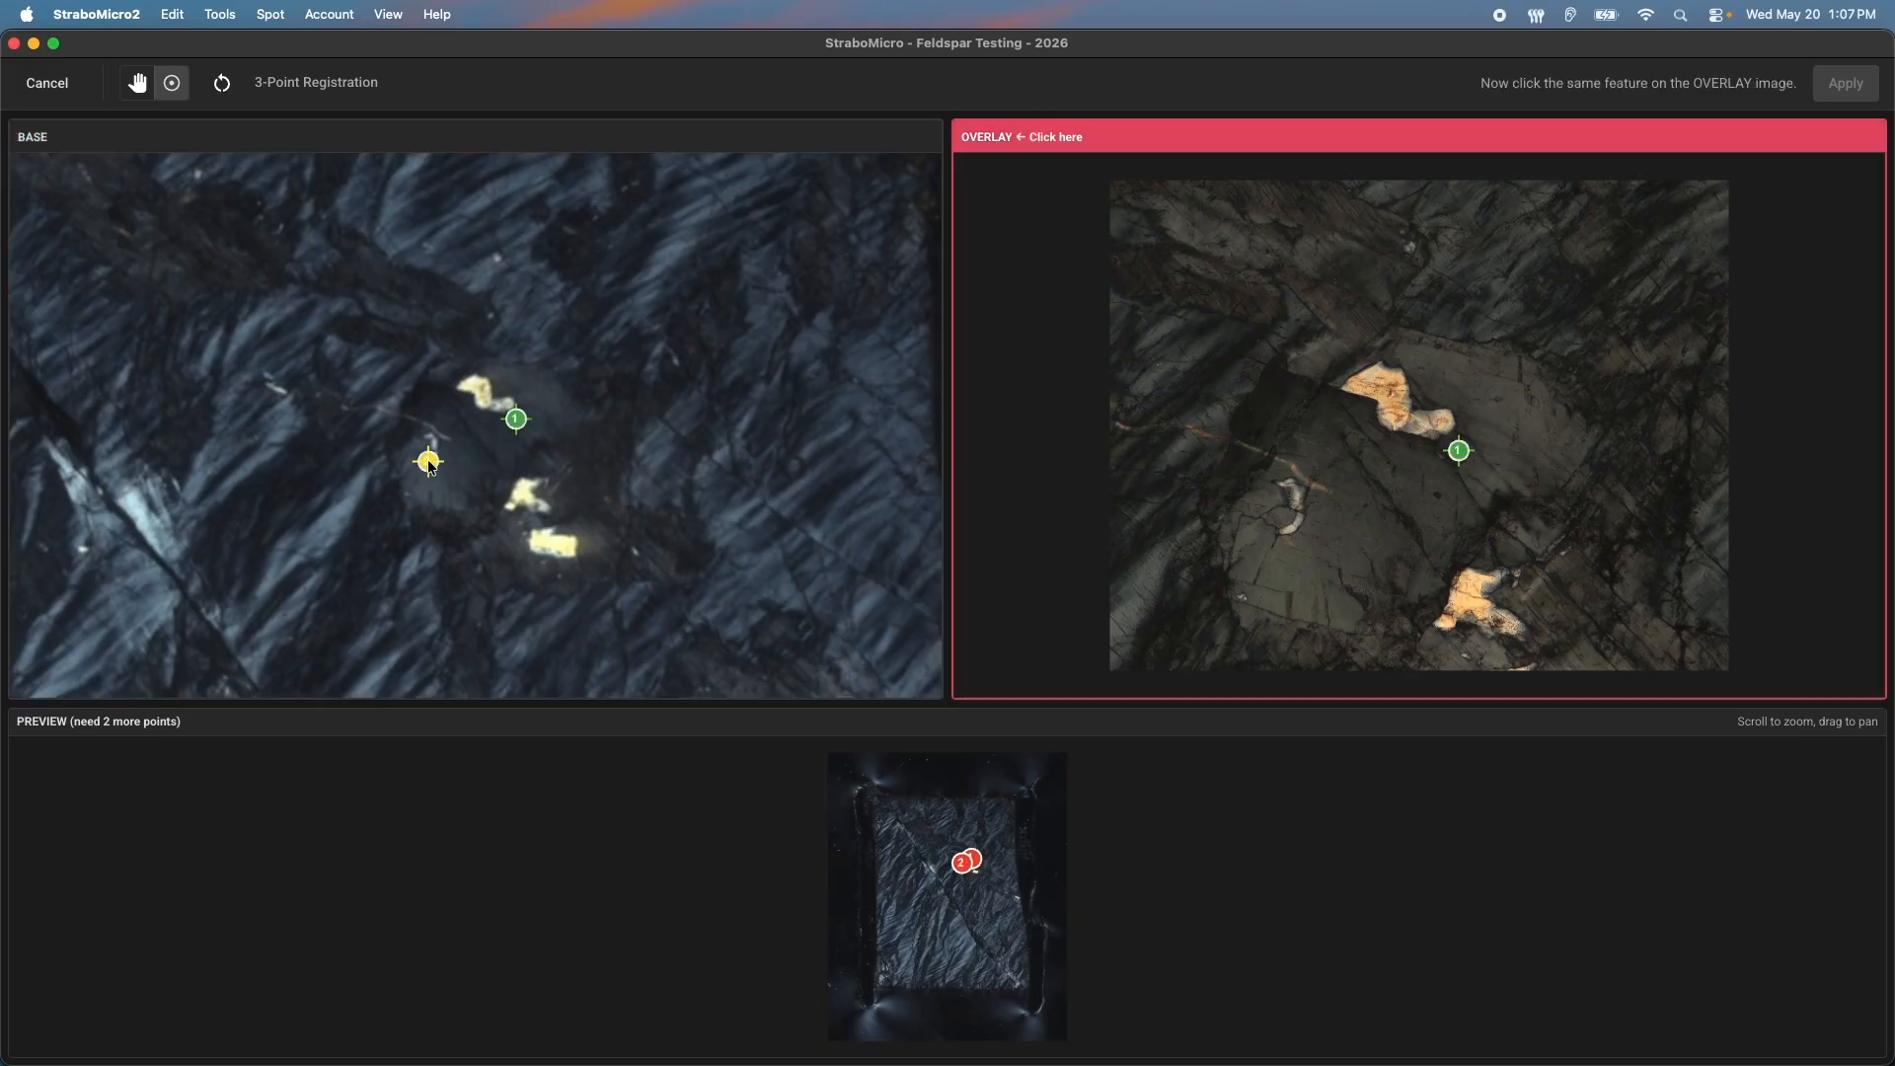
{"action": "left_click", "coordinate": [1279, 533]}
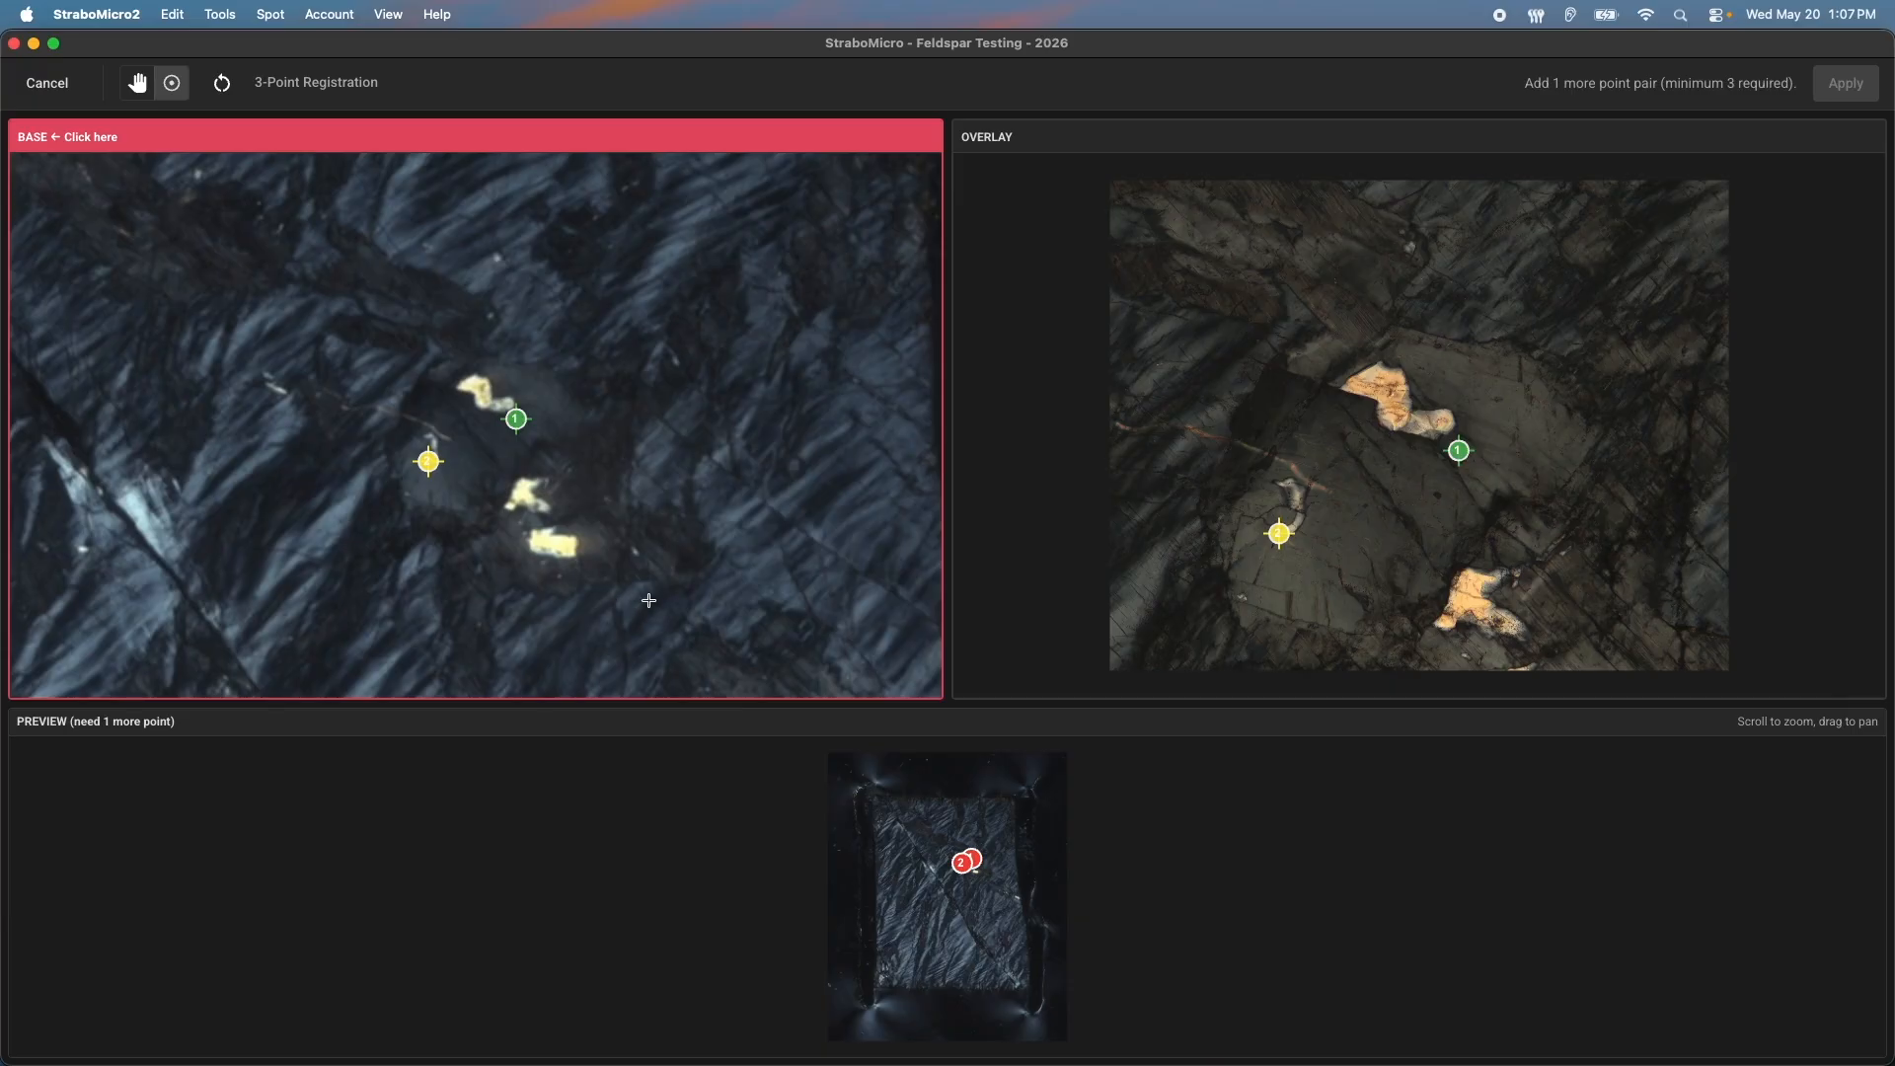
{"action": "left_click", "coordinate": [539, 481]}
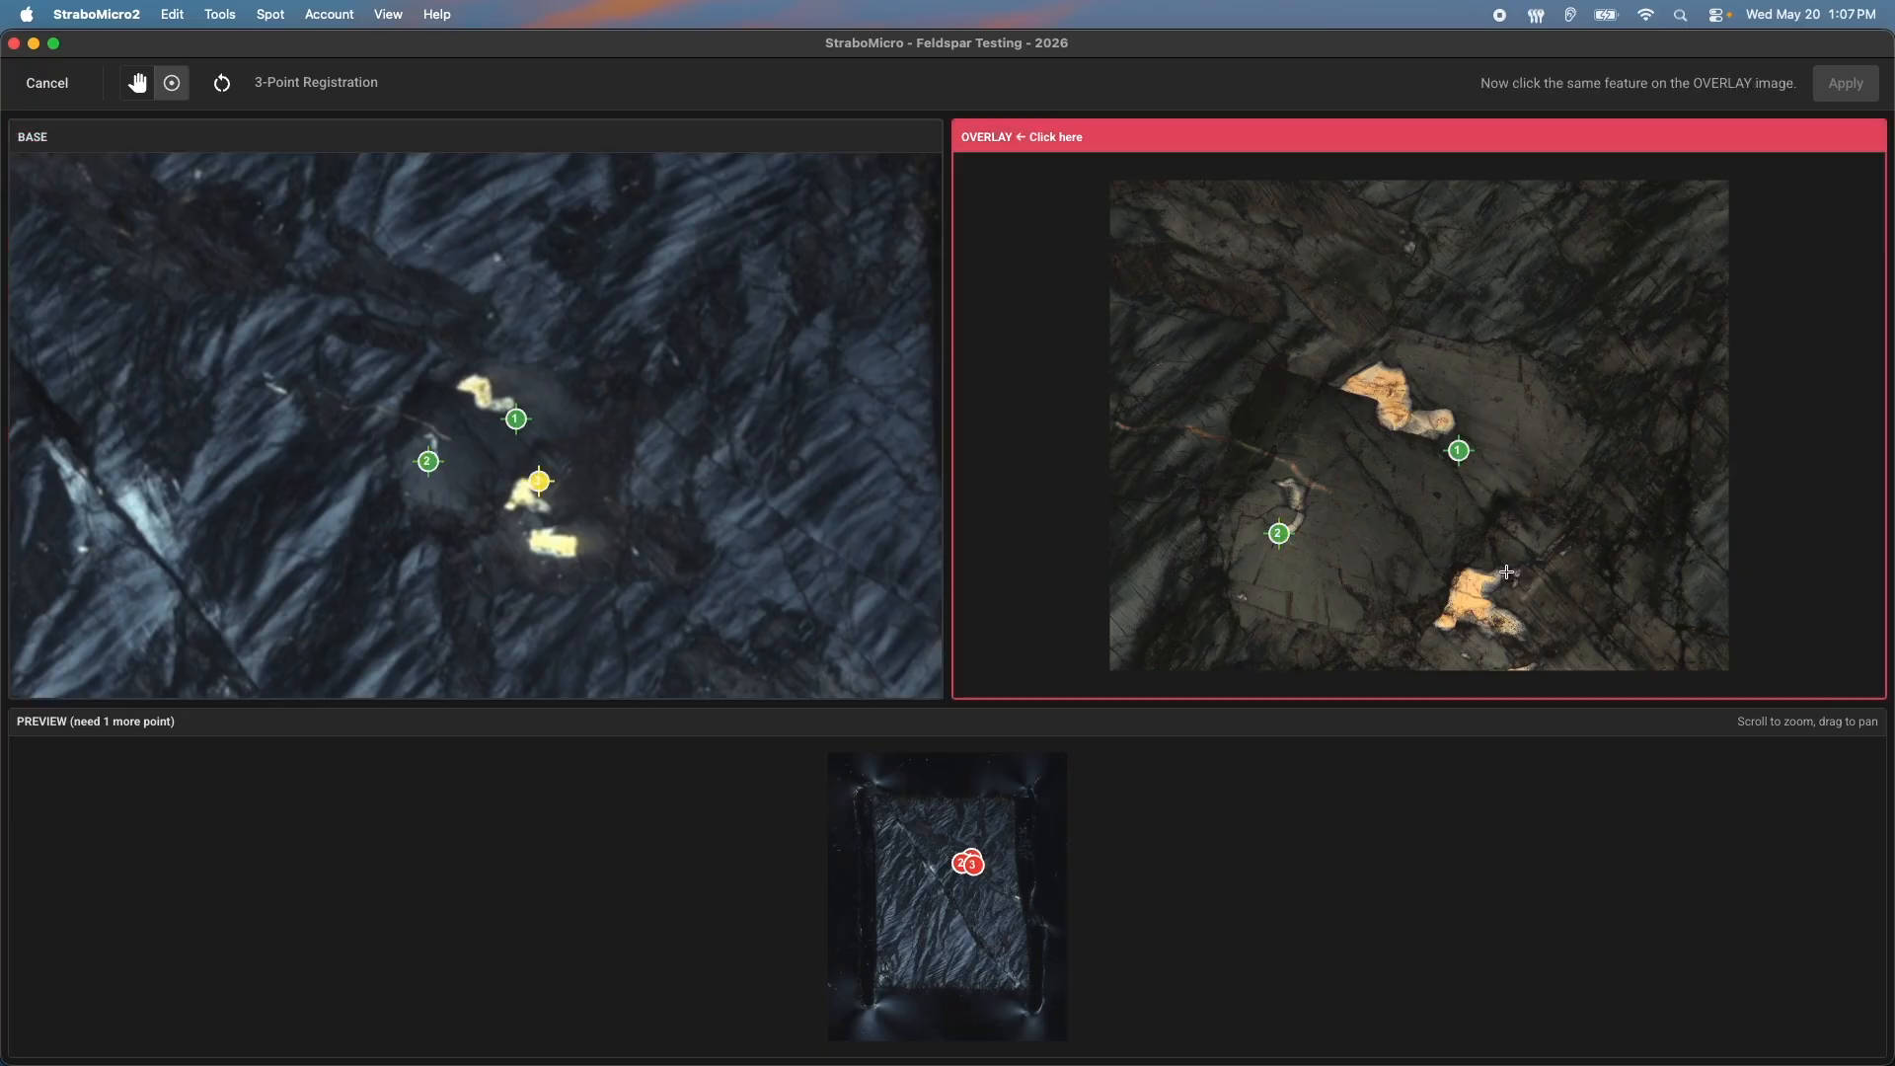
{"action": "left_click", "coordinate": [1506, 572]}
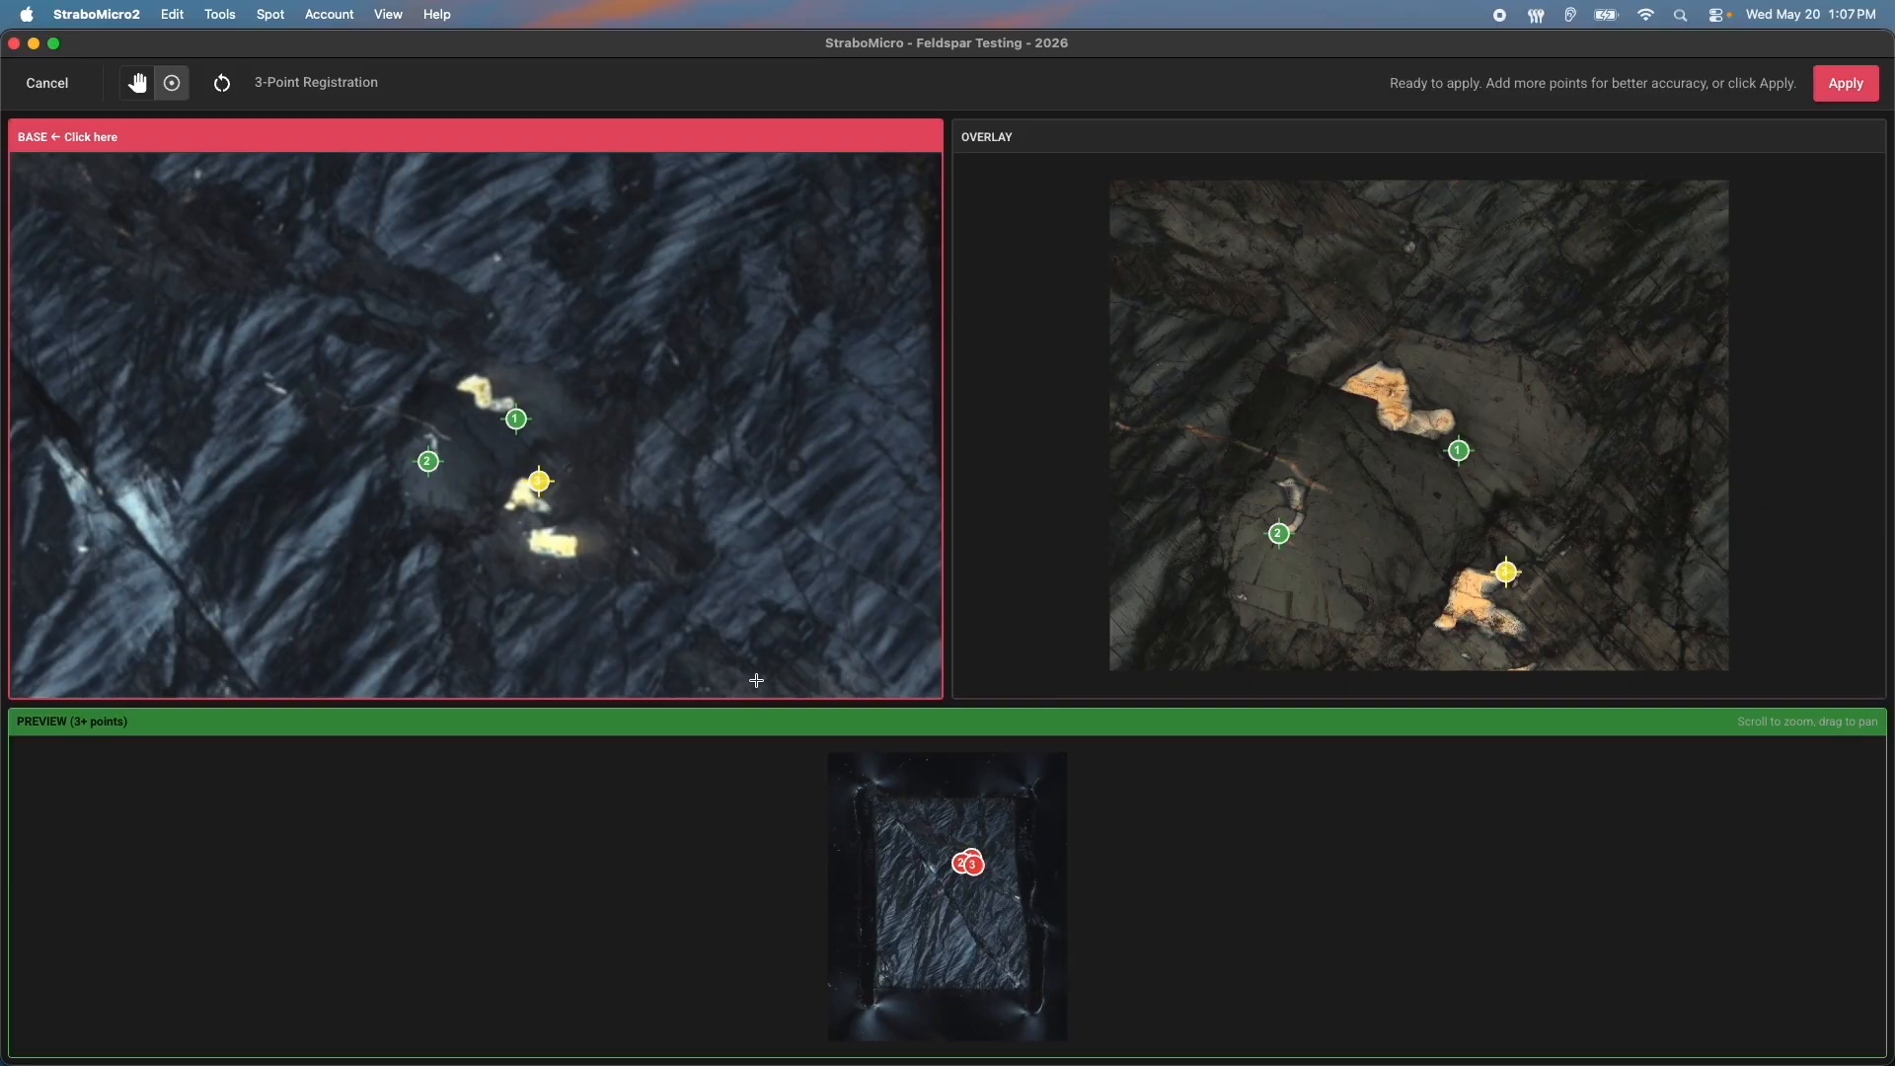
{"action": "left_click", "coordinate": [1847, 85]}
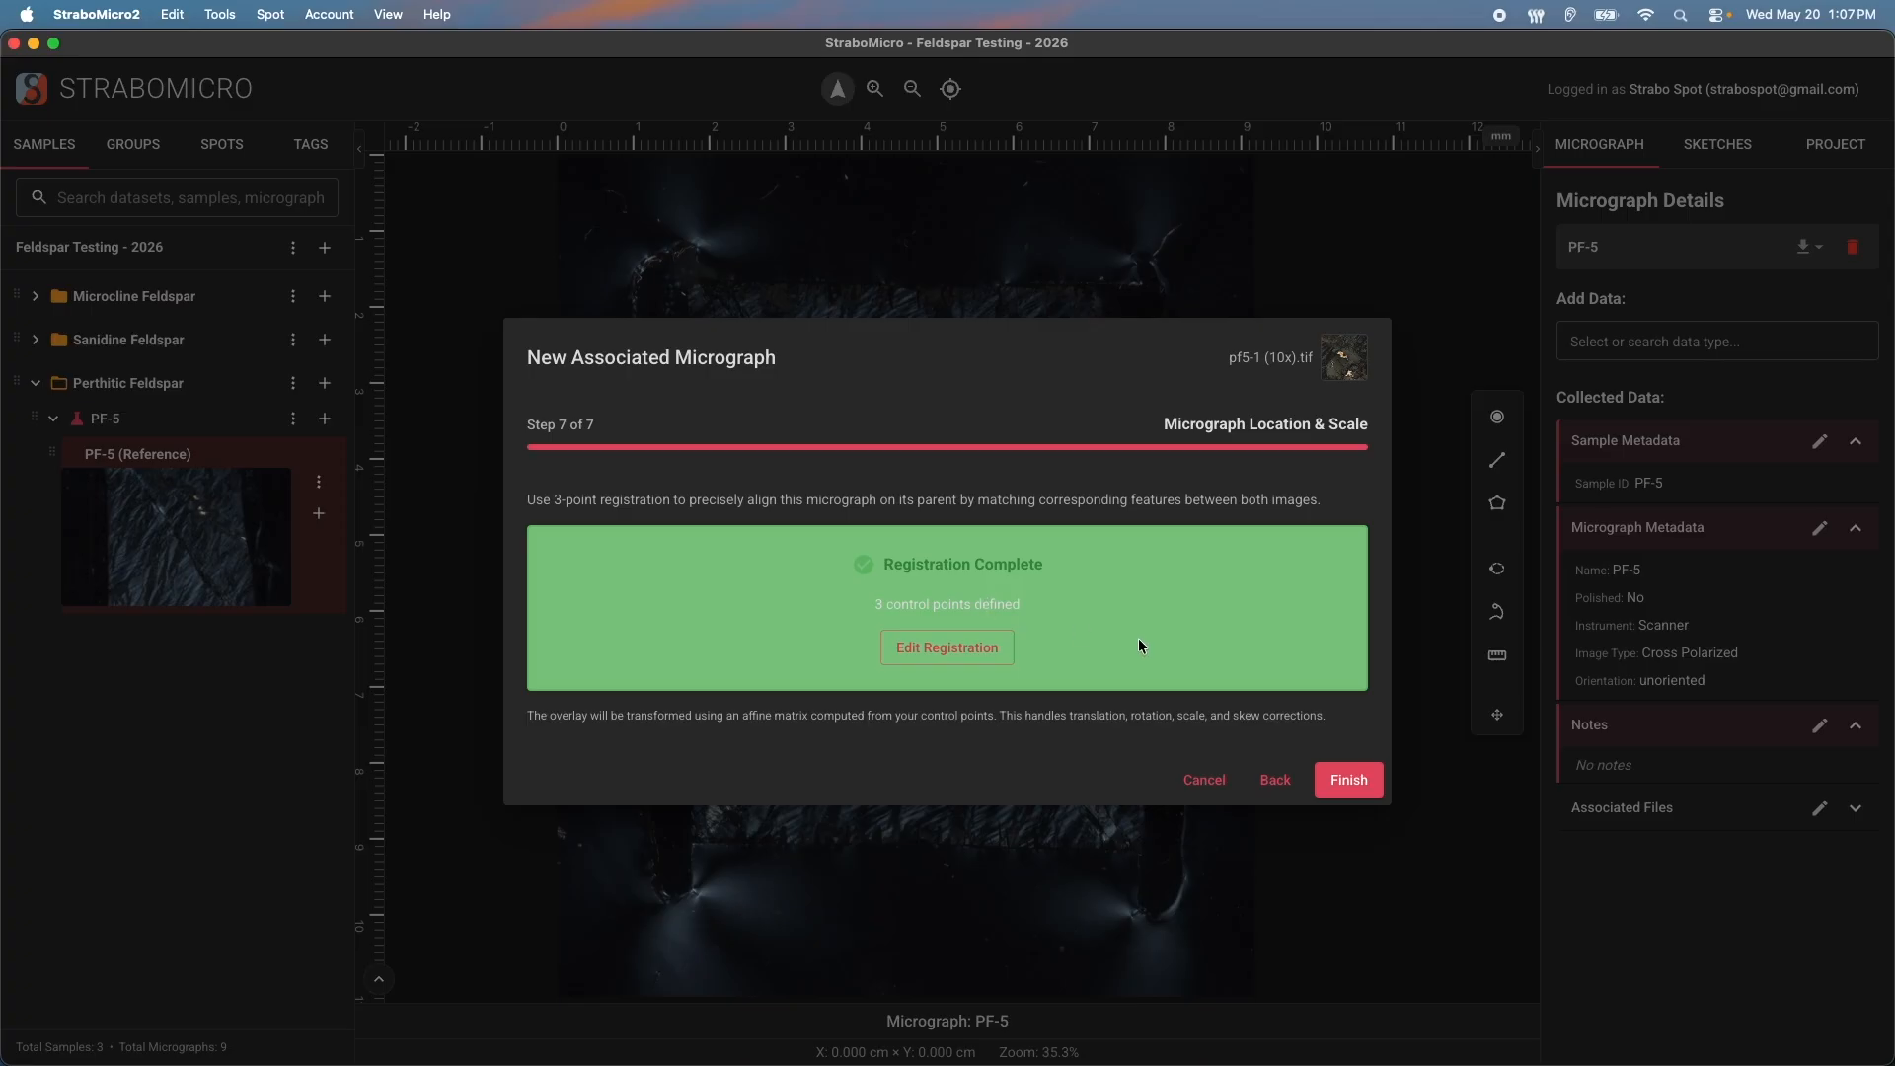
{"action": "left_click", "coordinate": [1348, 780]}
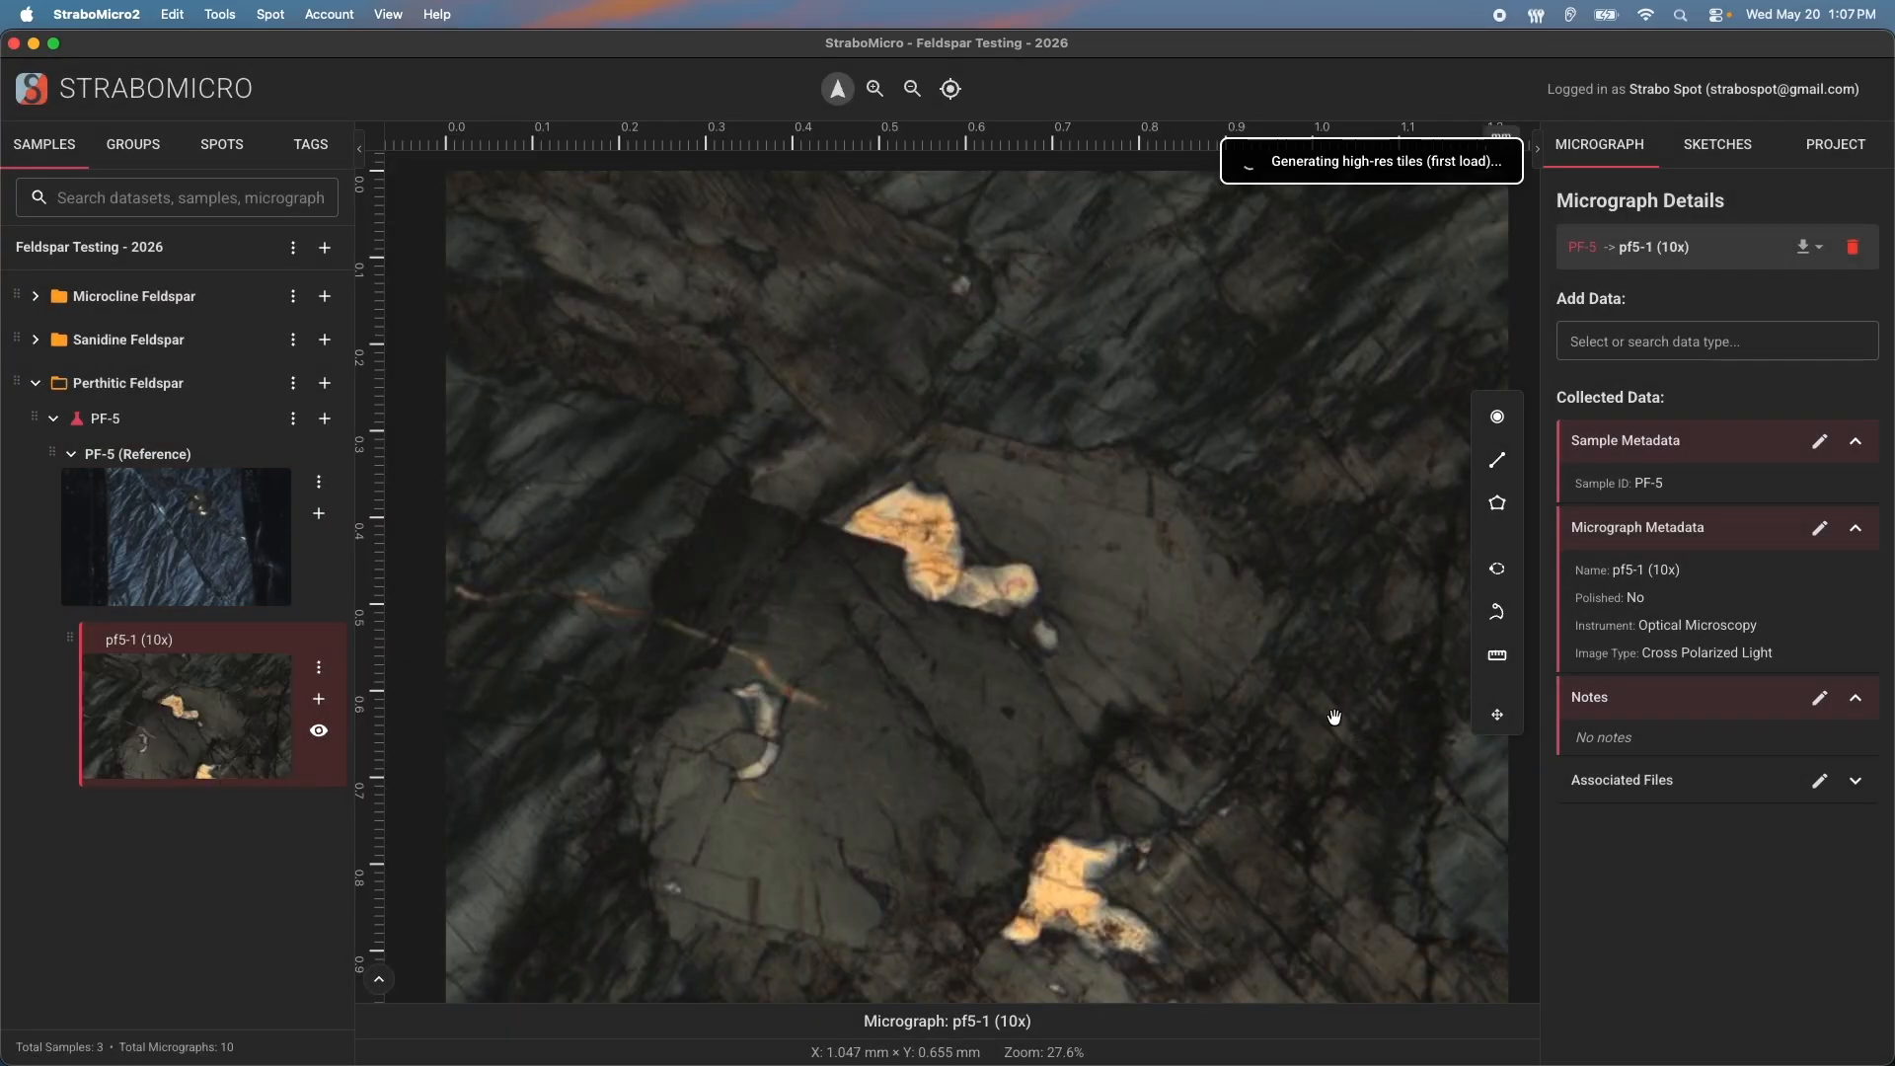
Display the PF-5 reference micrograph and examine the placement of the pf5-1 (10x) overlay up close
{"action": "left_click", "coordinate": [232, 564]}
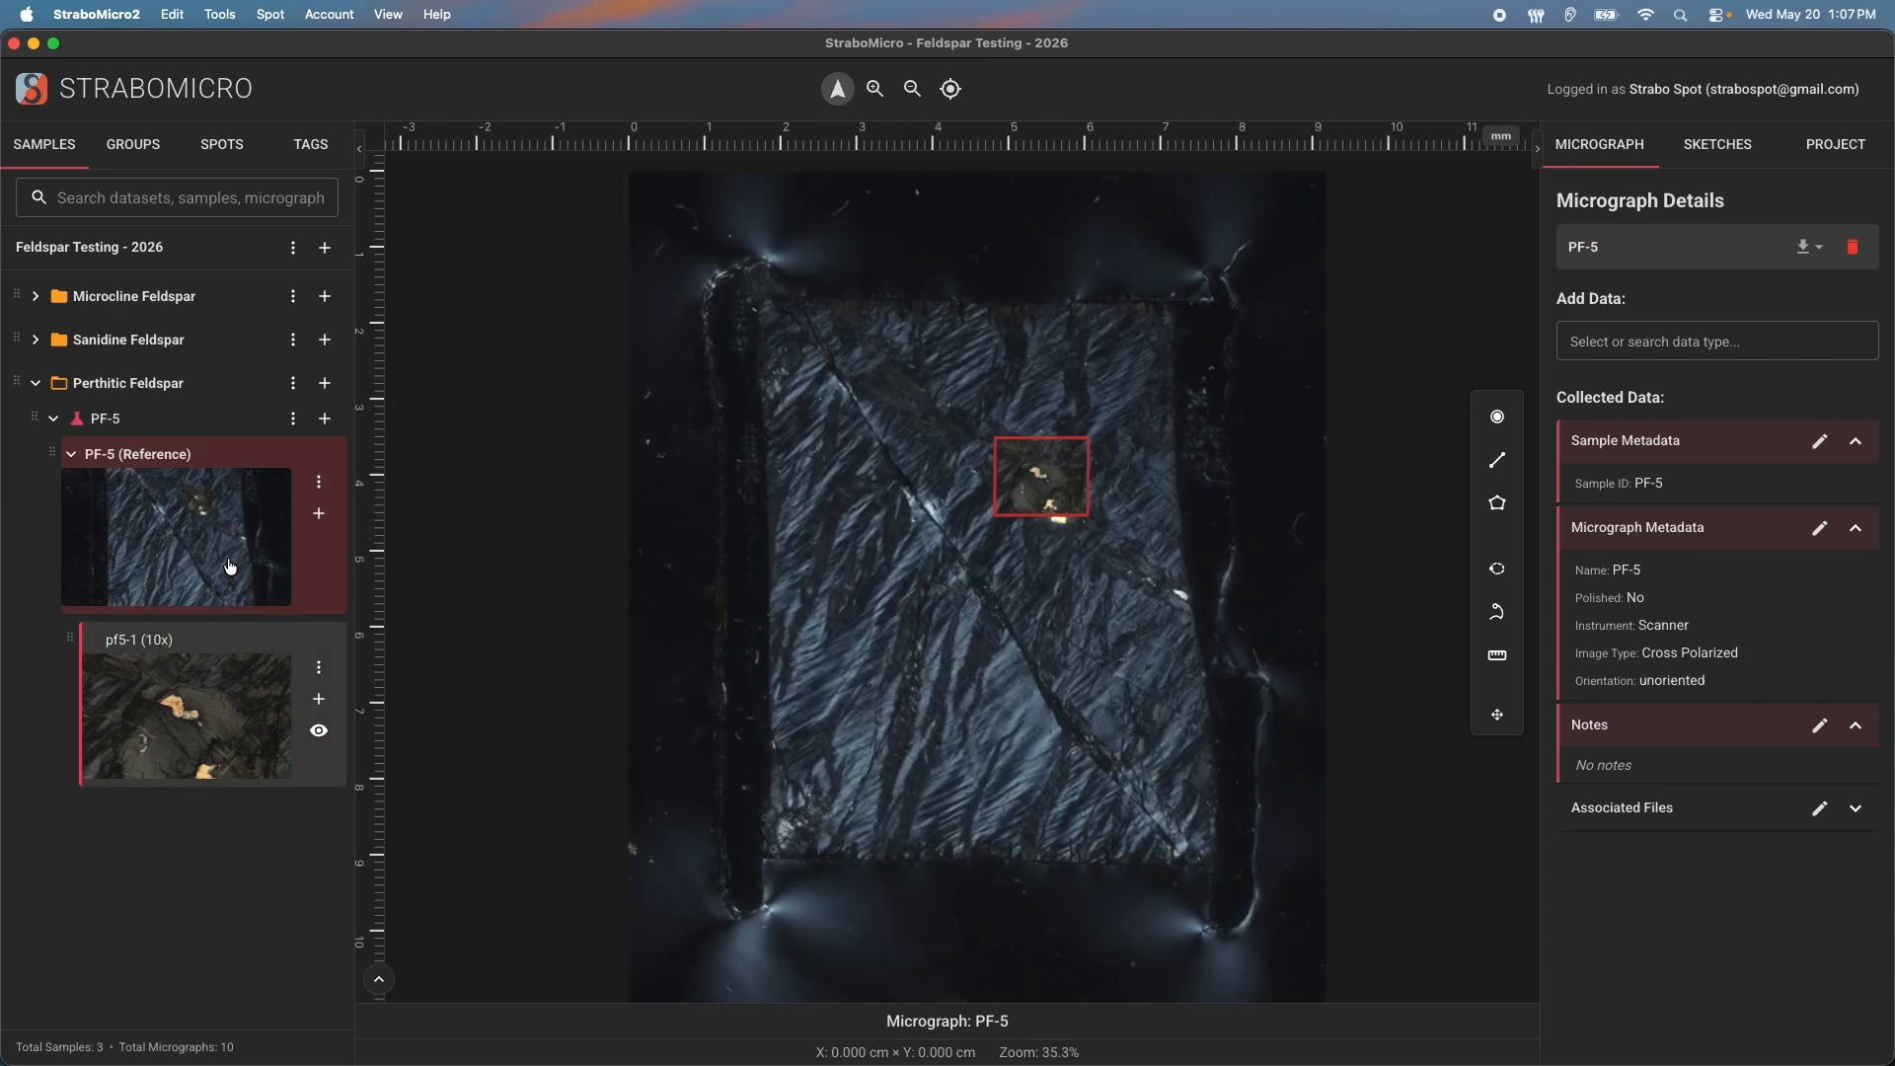
{"action": "scroll", "coordinate": [1018, 524], "scroll_direction": "up", "scroll_amount": 10}
{"action": "left_click_drag", "start_coordinate": [1018, 524], "coordinate": [901, 790]}
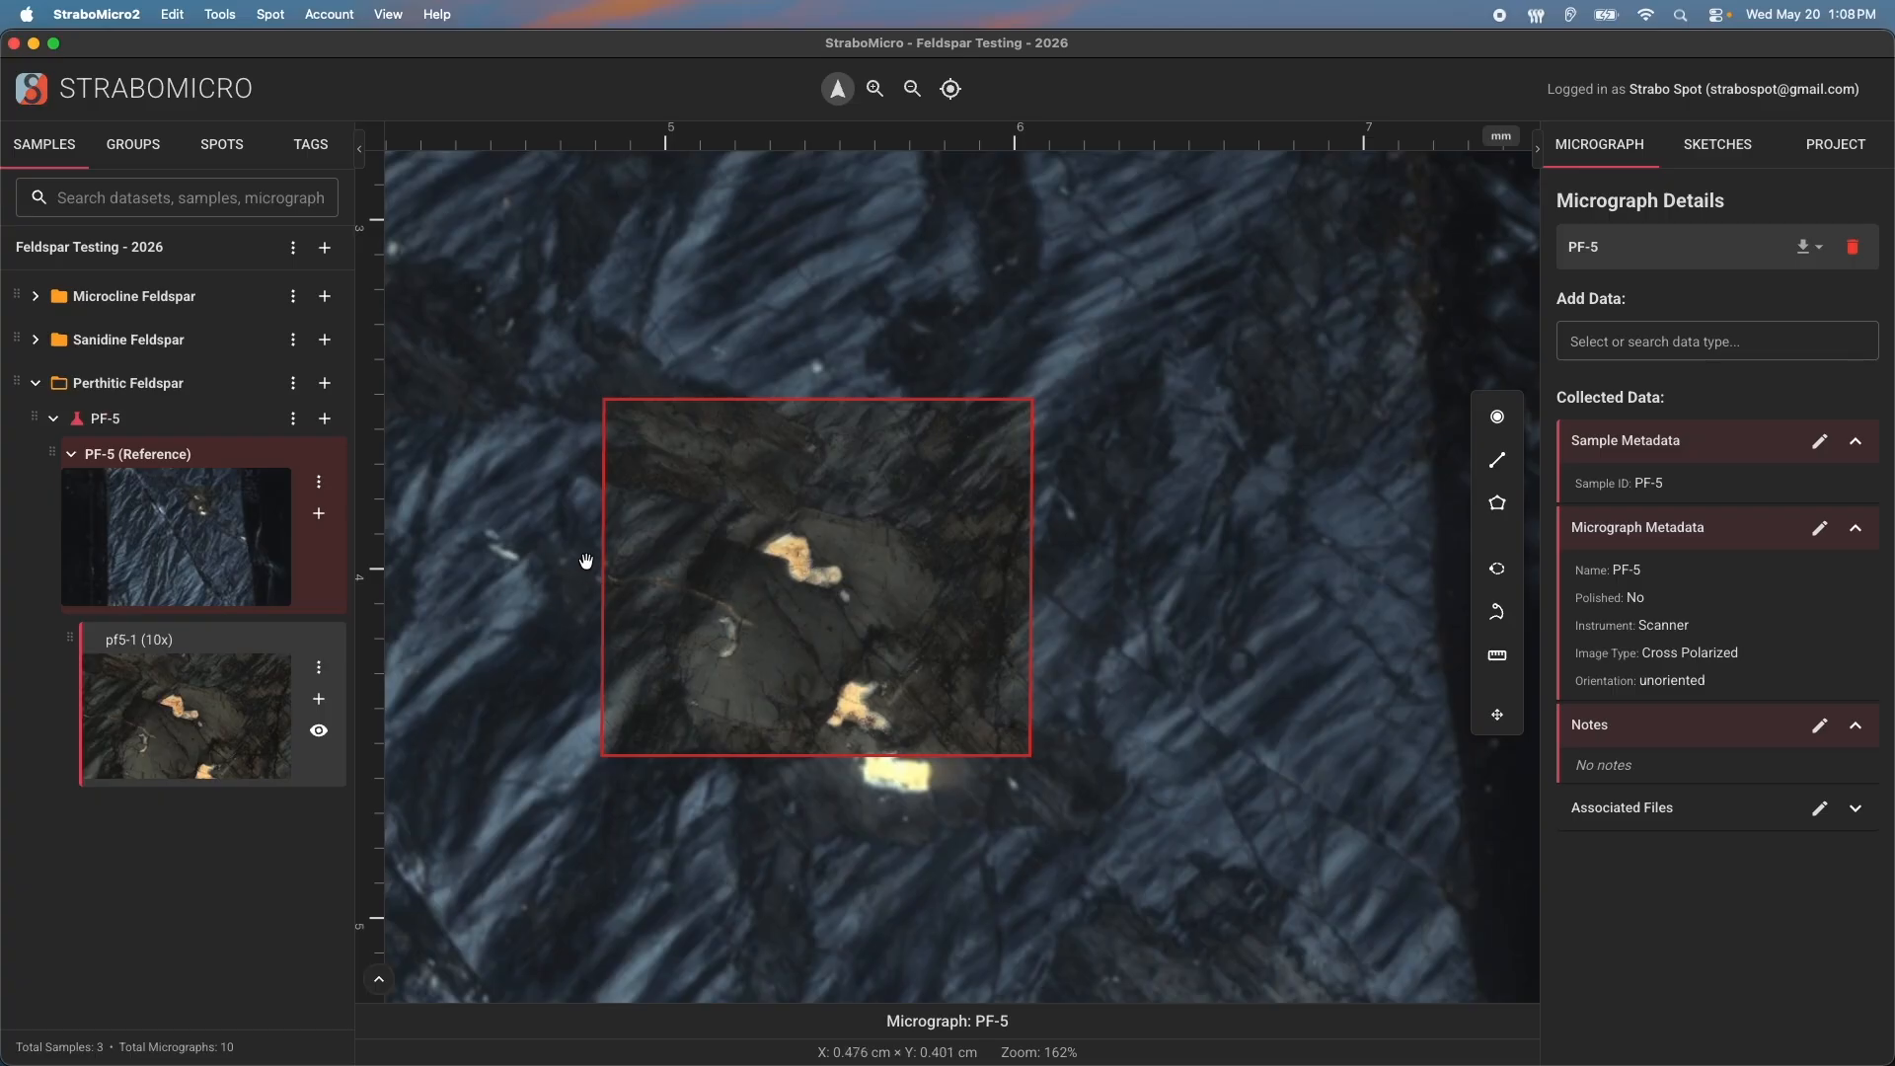
Check the pf5-1 (10x) overlay's alignment by hiding the overlay outlines, toggling the overlay's visibility repeatedly, and showing the outlines again
{"action": "left_click", "coordinate": [388, 15]}
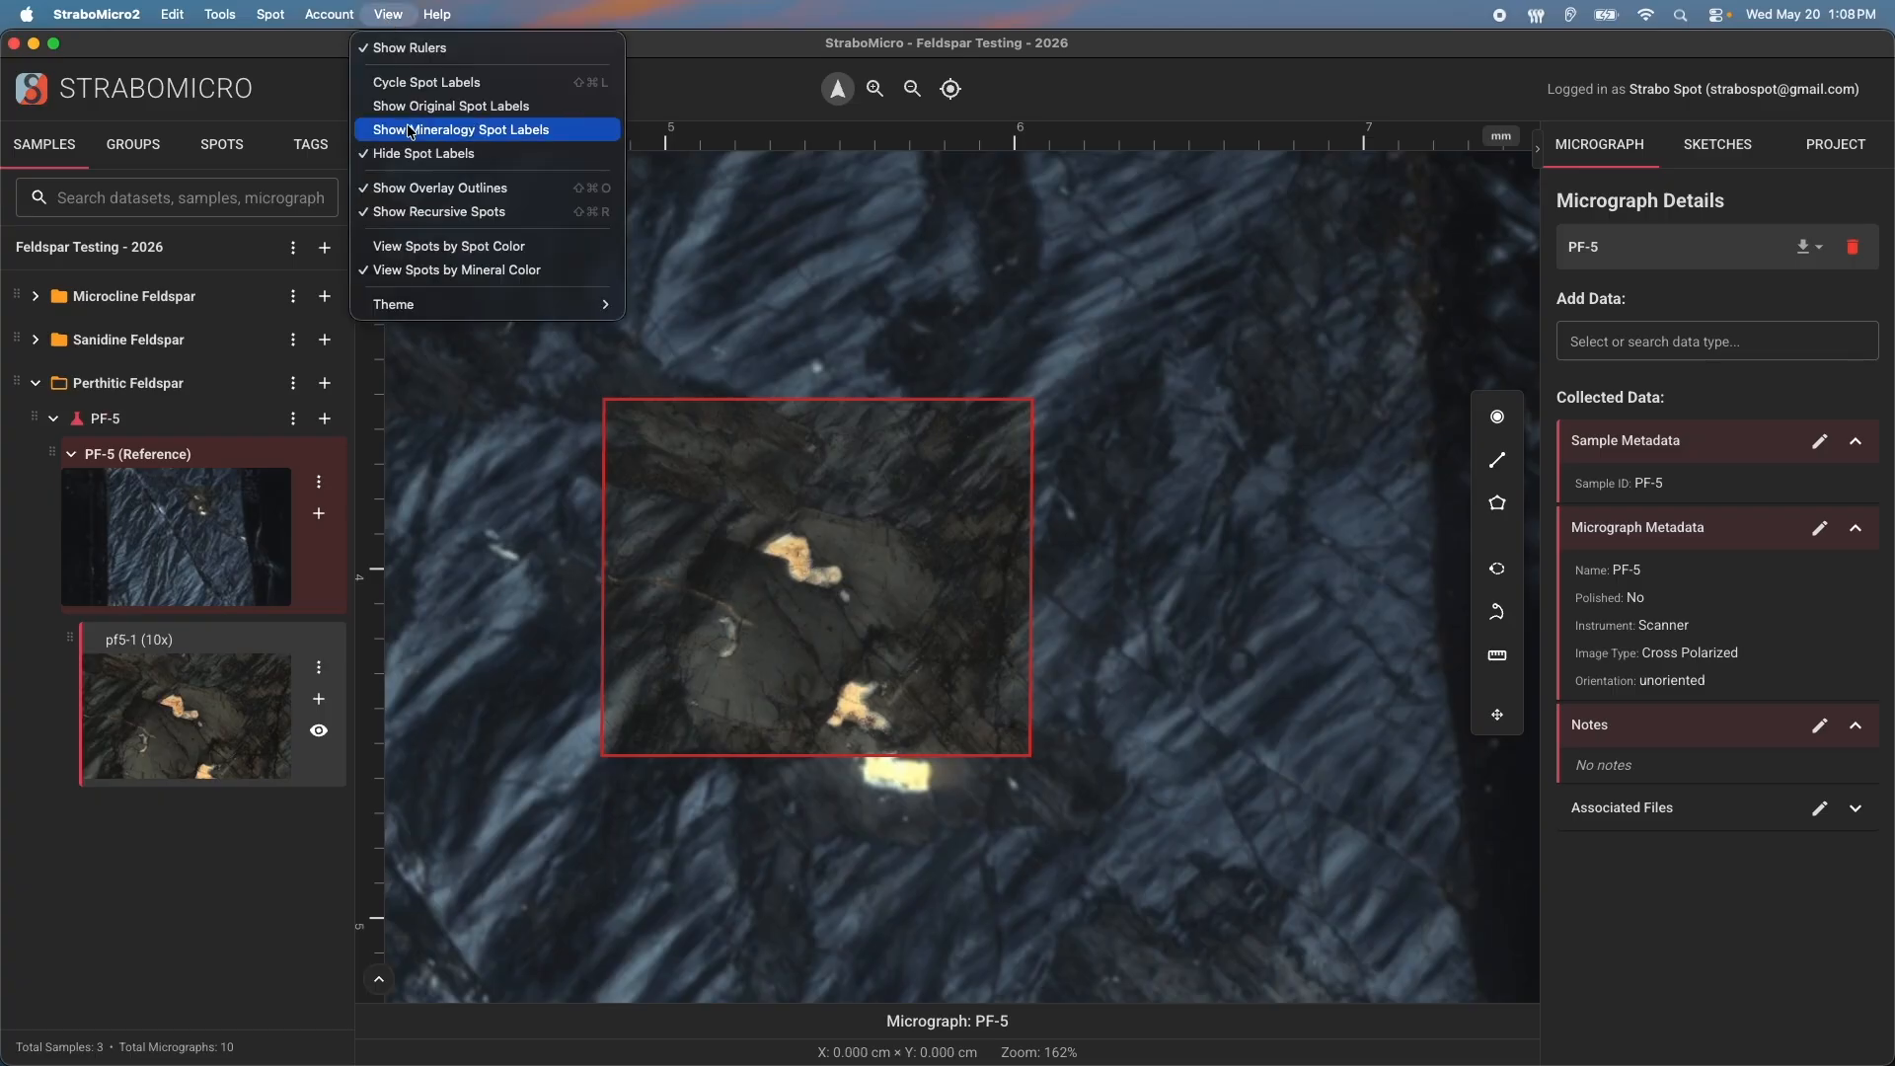
{"action": "left_click", "coordinate": [439, 187]}
{"action": "left_click", "coordinate": [323, 732]}
{"action": "left_click", "coordinate": [324, 738]}
{"action": "left_click", "coordinate": [324, 735]}
{"action": "left_click", "coordinate": [324, 736]}
{"action": "left_click", "coordinate": [324, 735]}
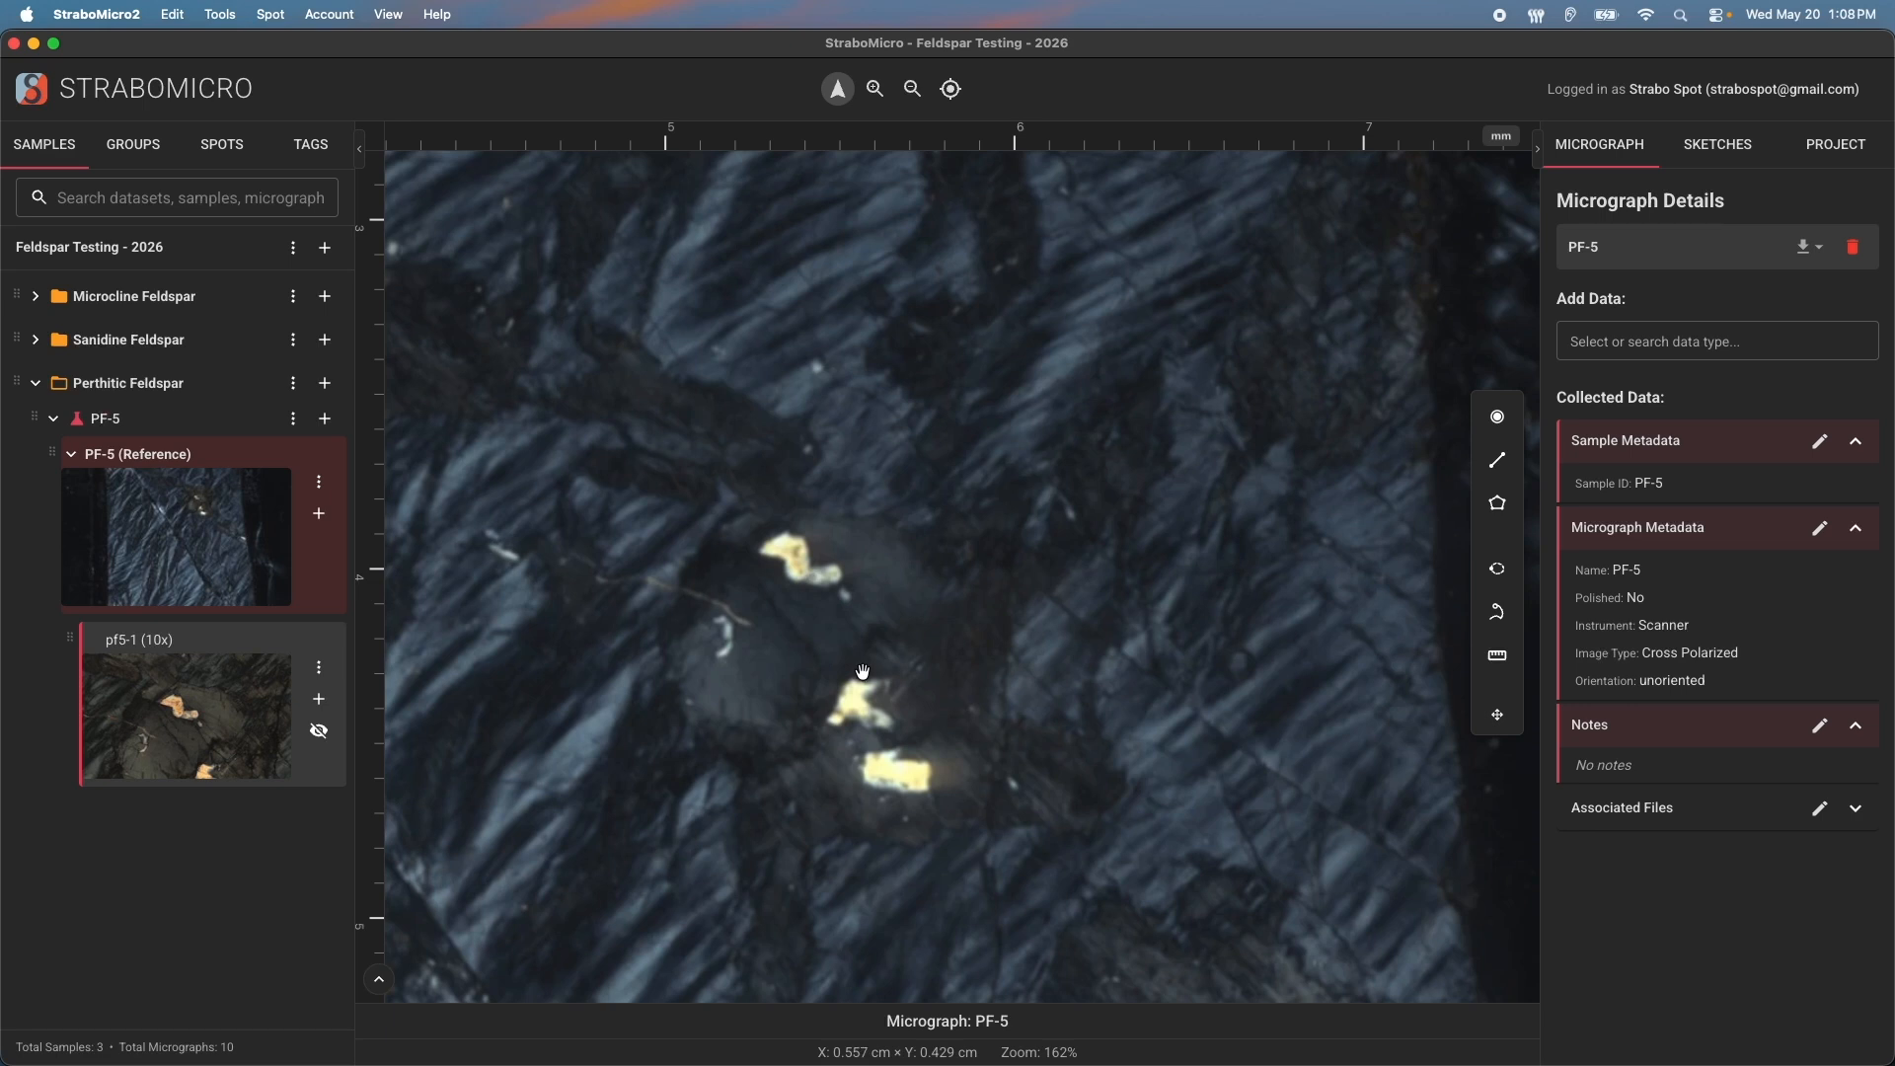
{"action": "left_click", "coordinate": [320, 735]}
{"action": "left_click", "coordinate": [321, 737]}
{"action": "left_click", "coordinate": [320, 735]}
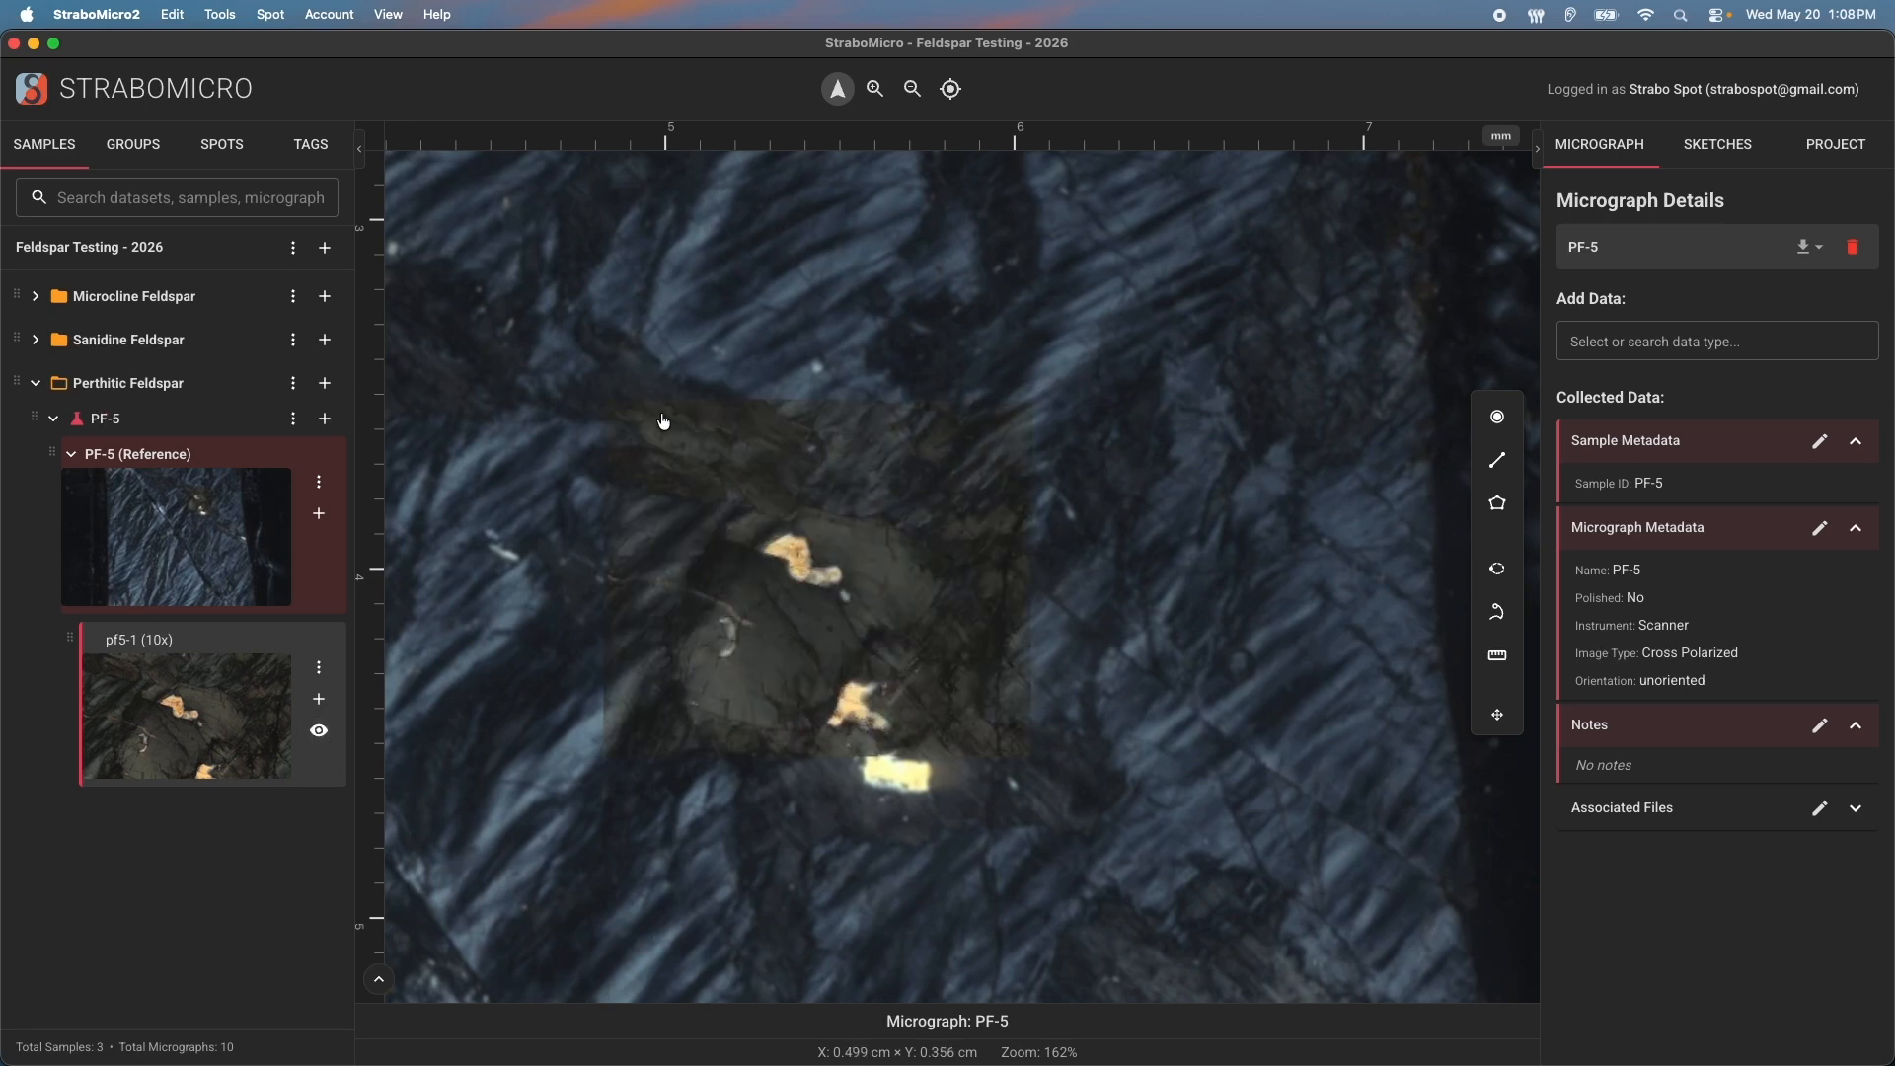
{"action": "left_click", "coordinate": [388, 14]}
{"action": "left_click", "coordinate": [422, 188]}
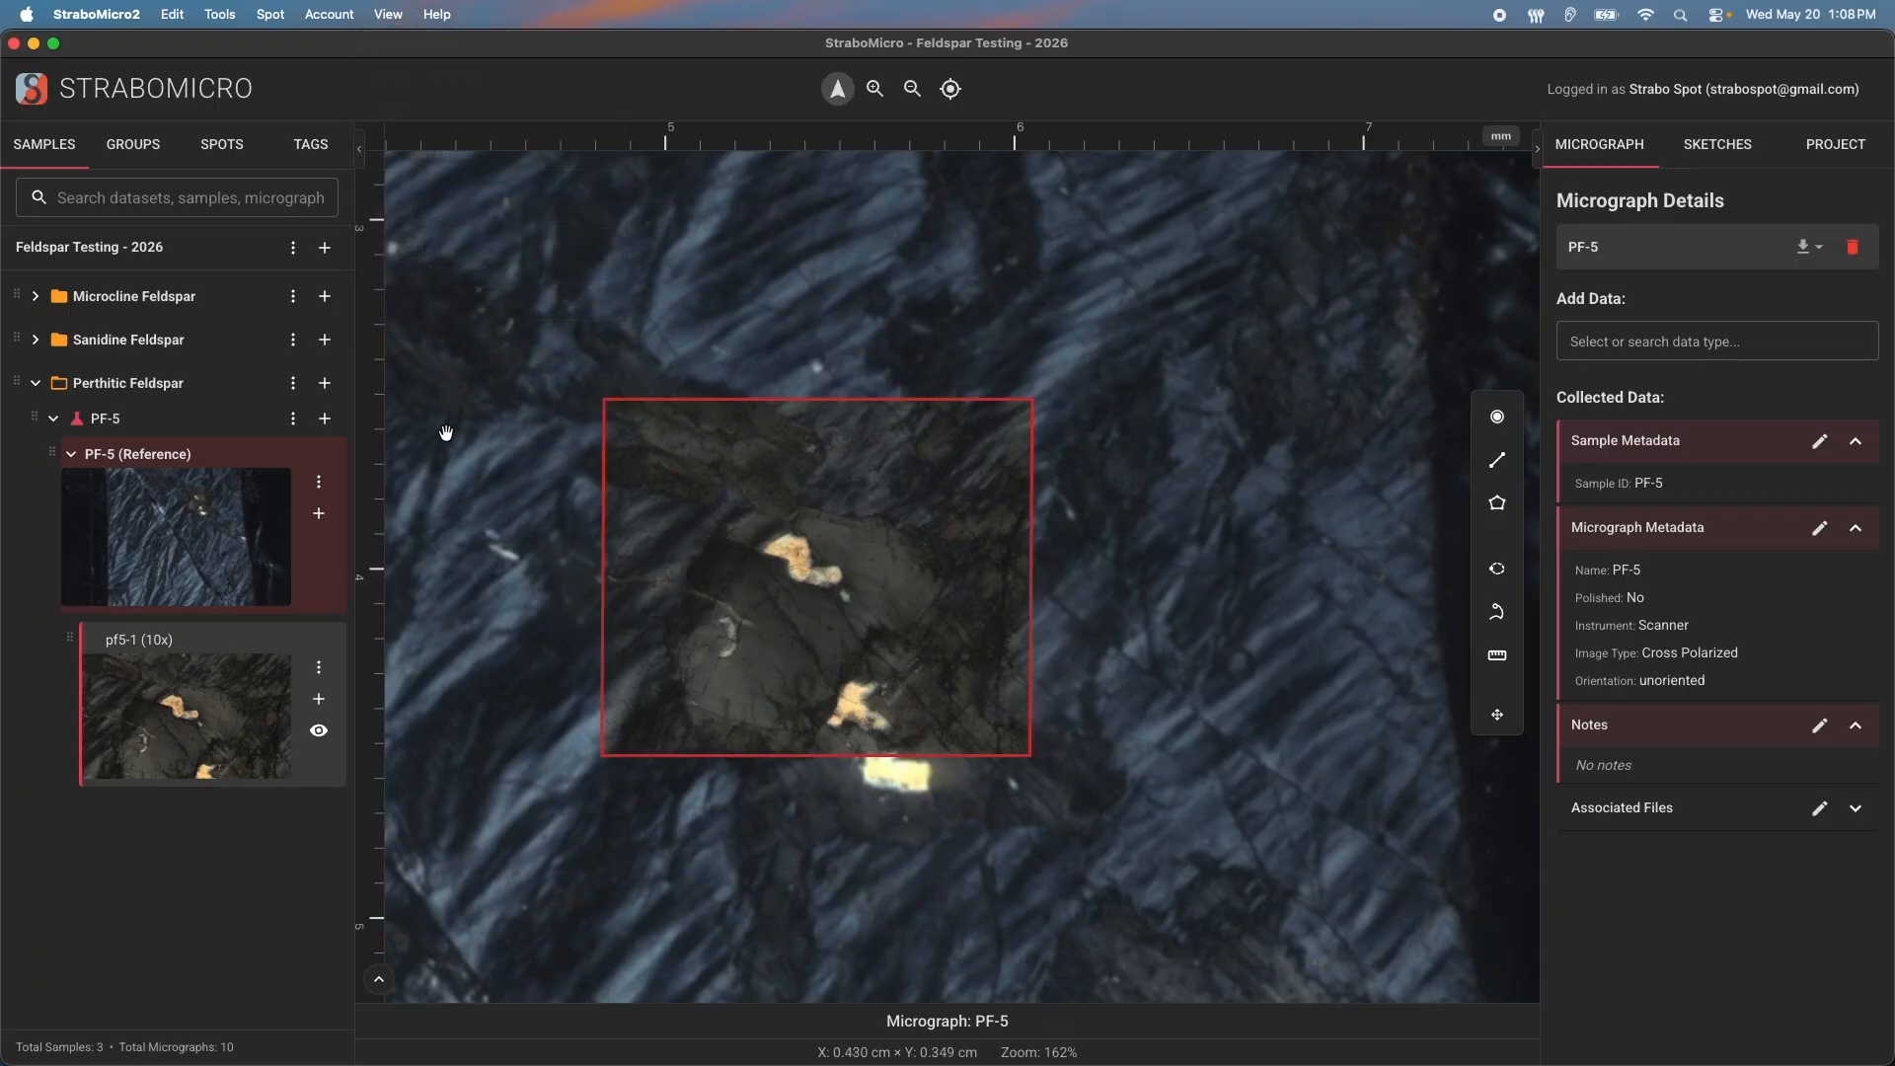
Open the pf5-1 (10x) micrograph from its overlay on PF-5 and return to the parent micrograph
{"action": "double_click", "coordinate": [712, 616]}
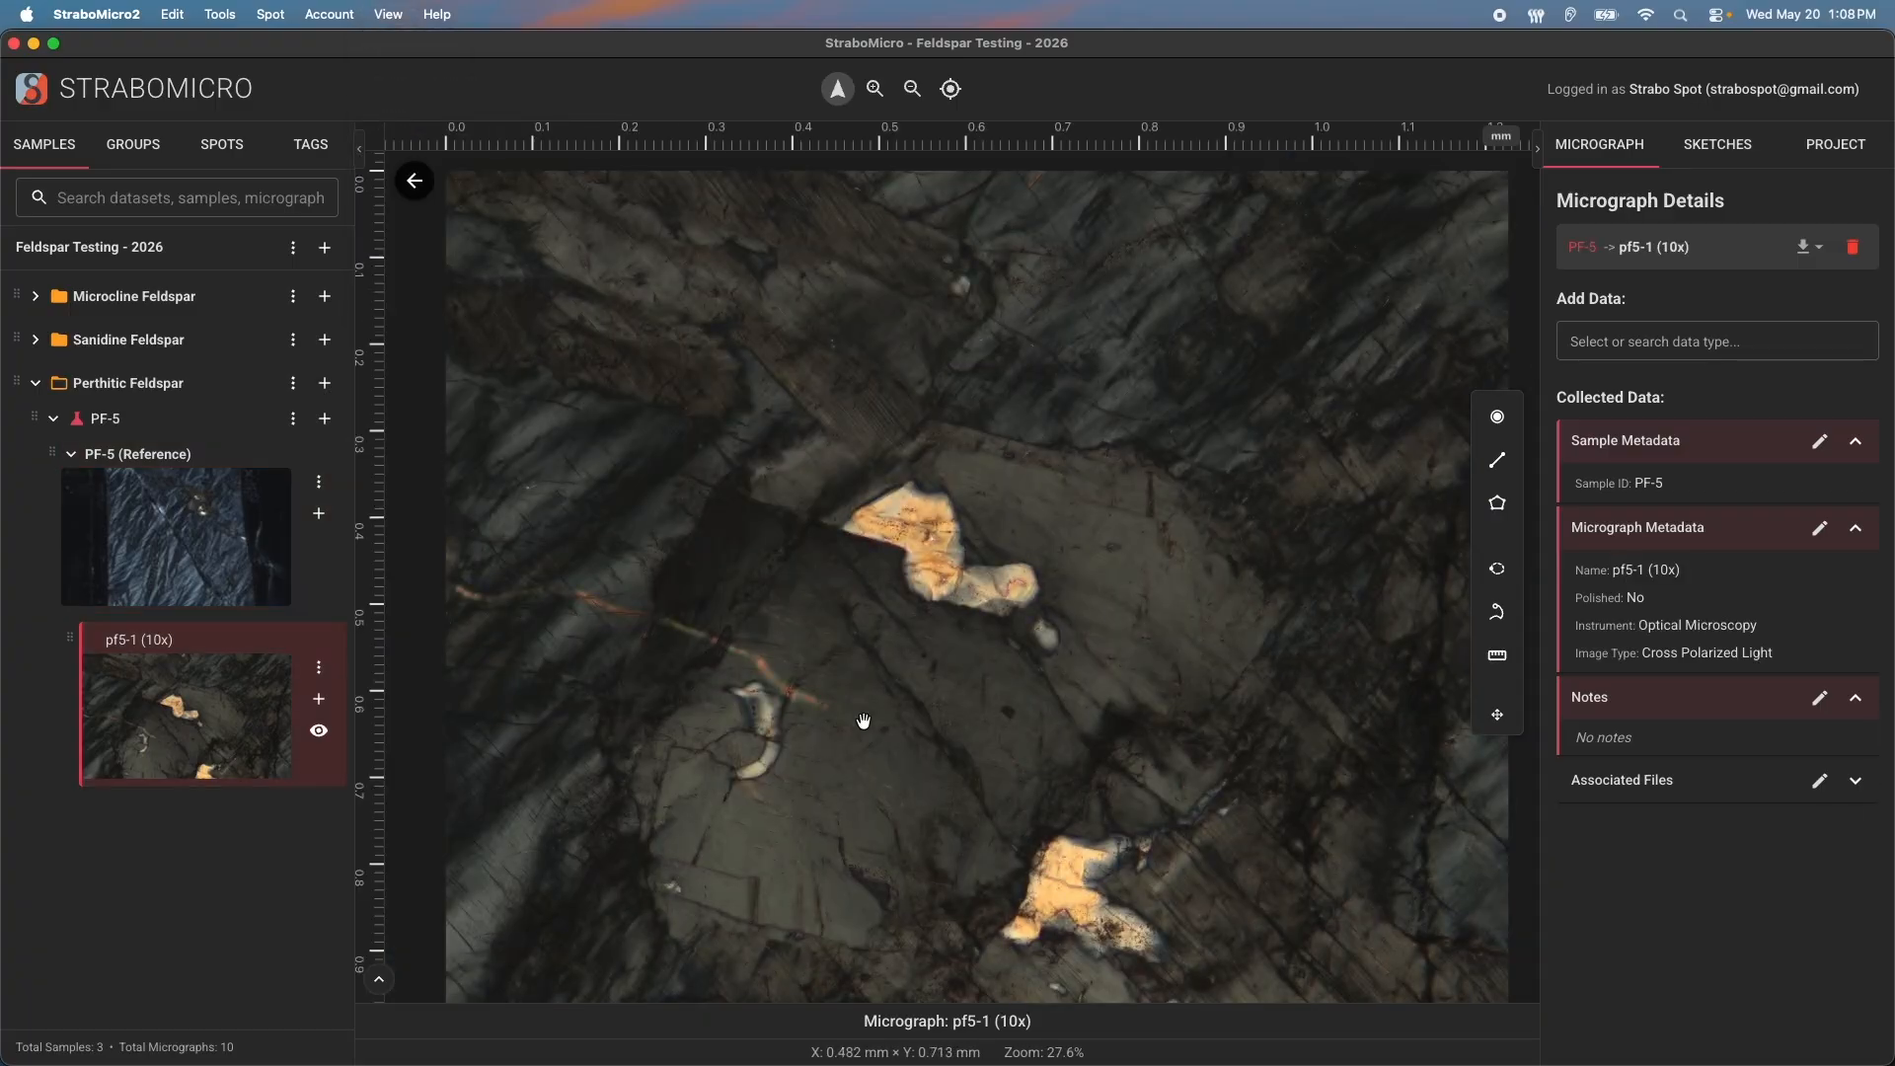
{"action": "left_click", "coordinate": [424, 173]}
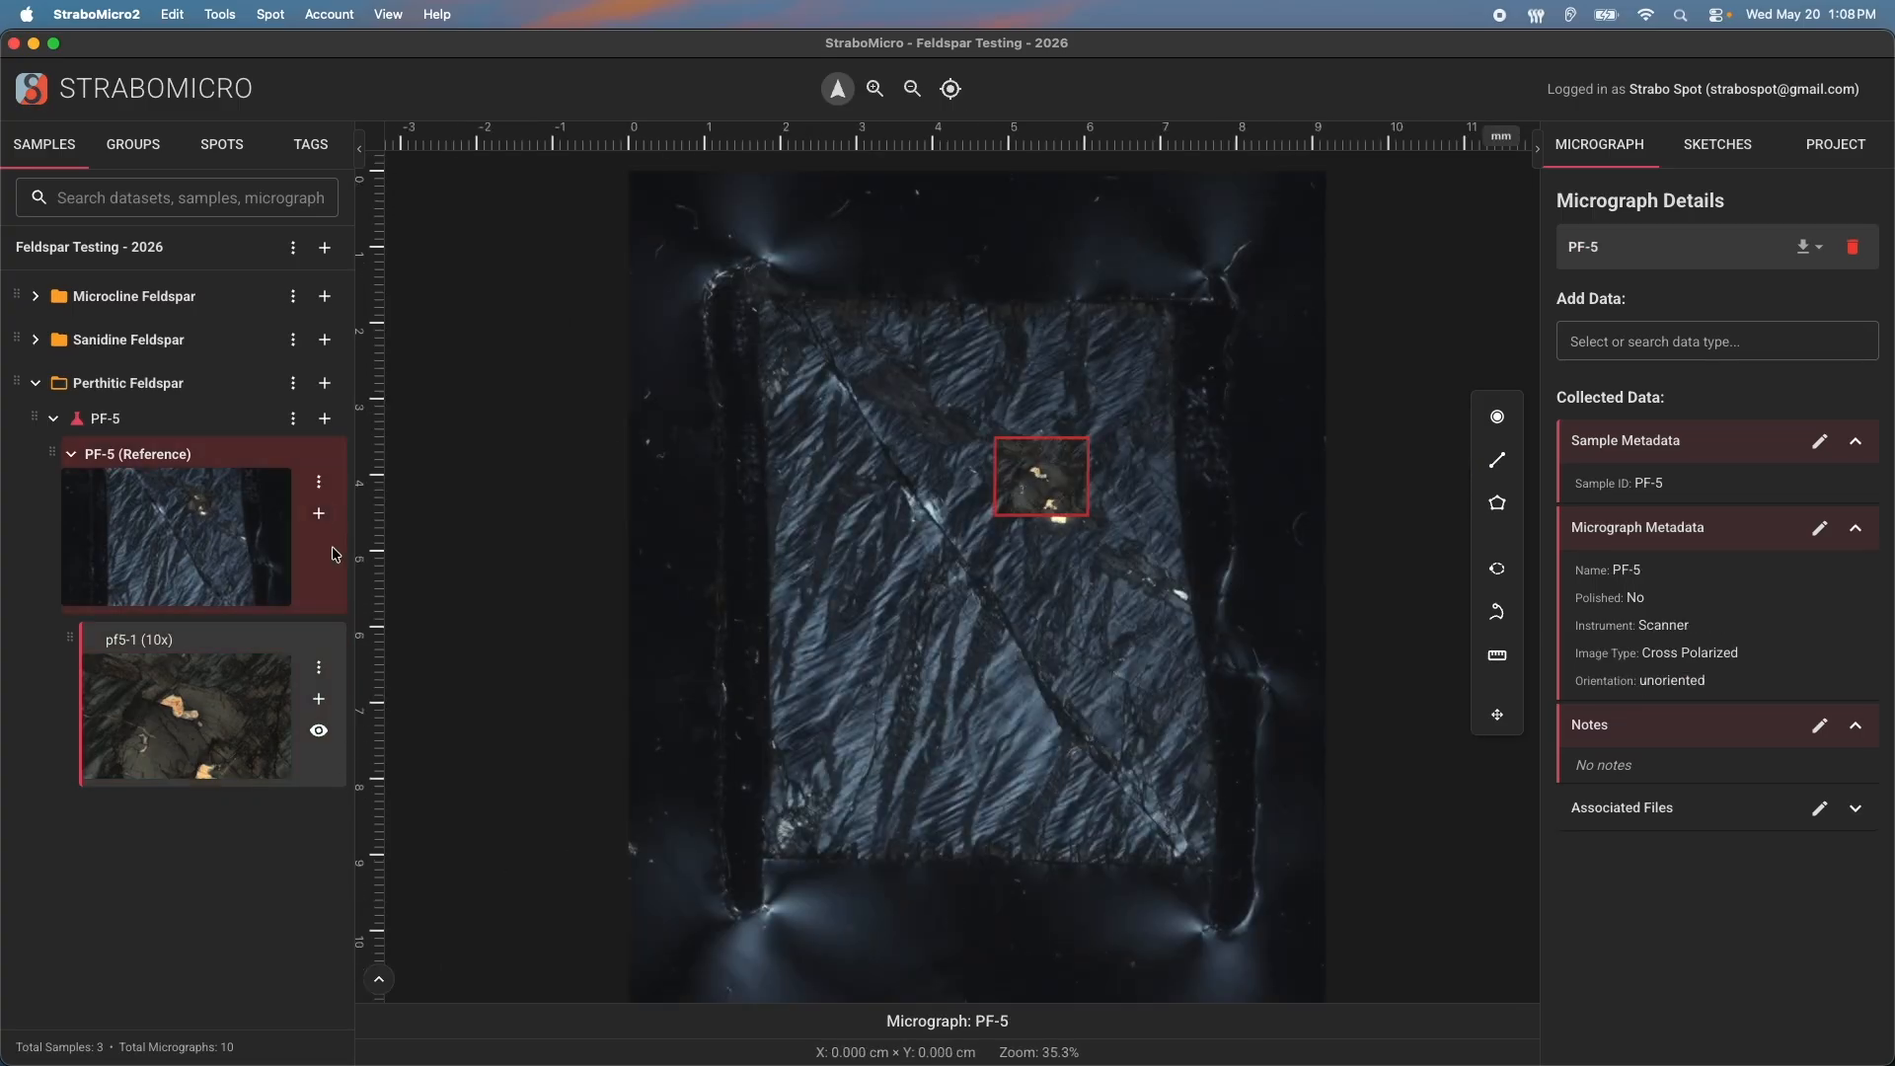
Batch import pf5-4 (10x).tif and twin offset 10x.tif as associated micrographs of the PF-5 reference micrograph
{"action": "left_click", "coordinate": [319, 513]}
{"action": "left_click", "coordinate": [476, 592]}
{"action": "left_click", "coordinate": [572, 597]}
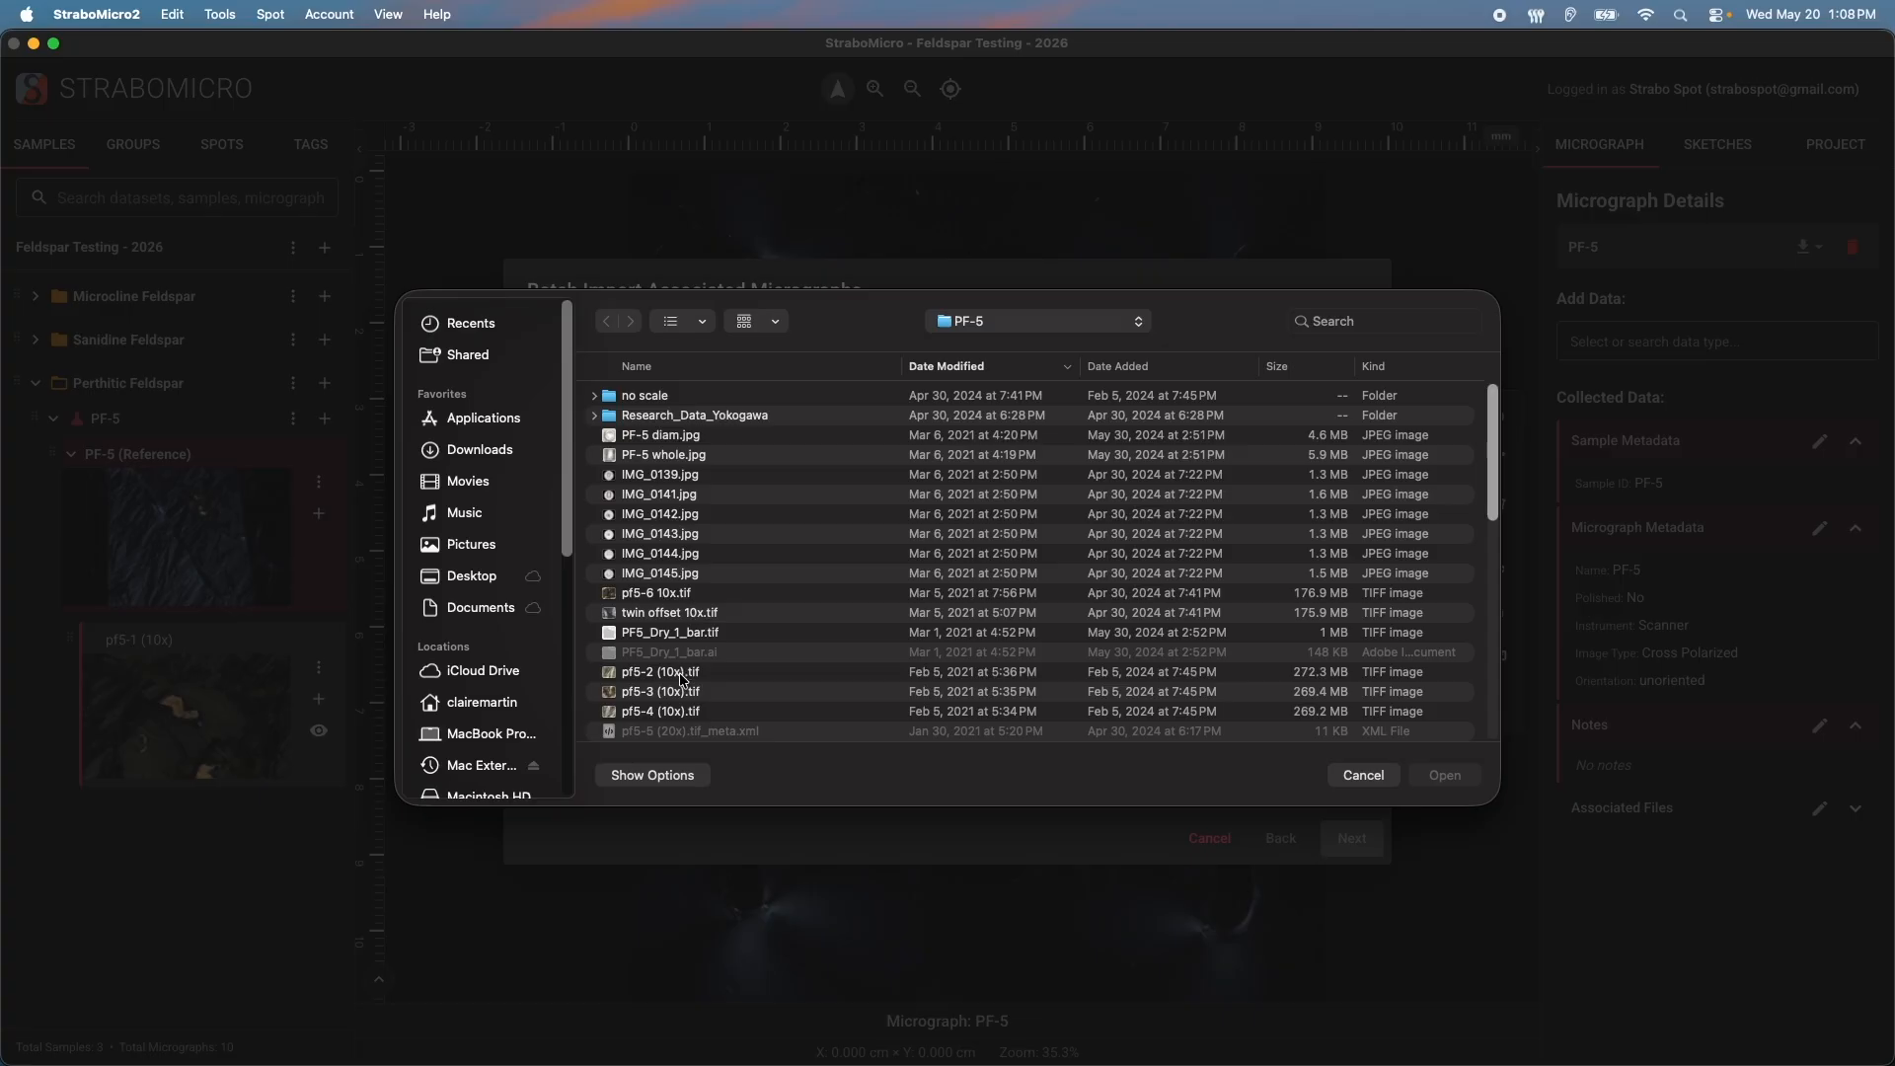
{"action": "left_click", "coordinate": [685, 713]}
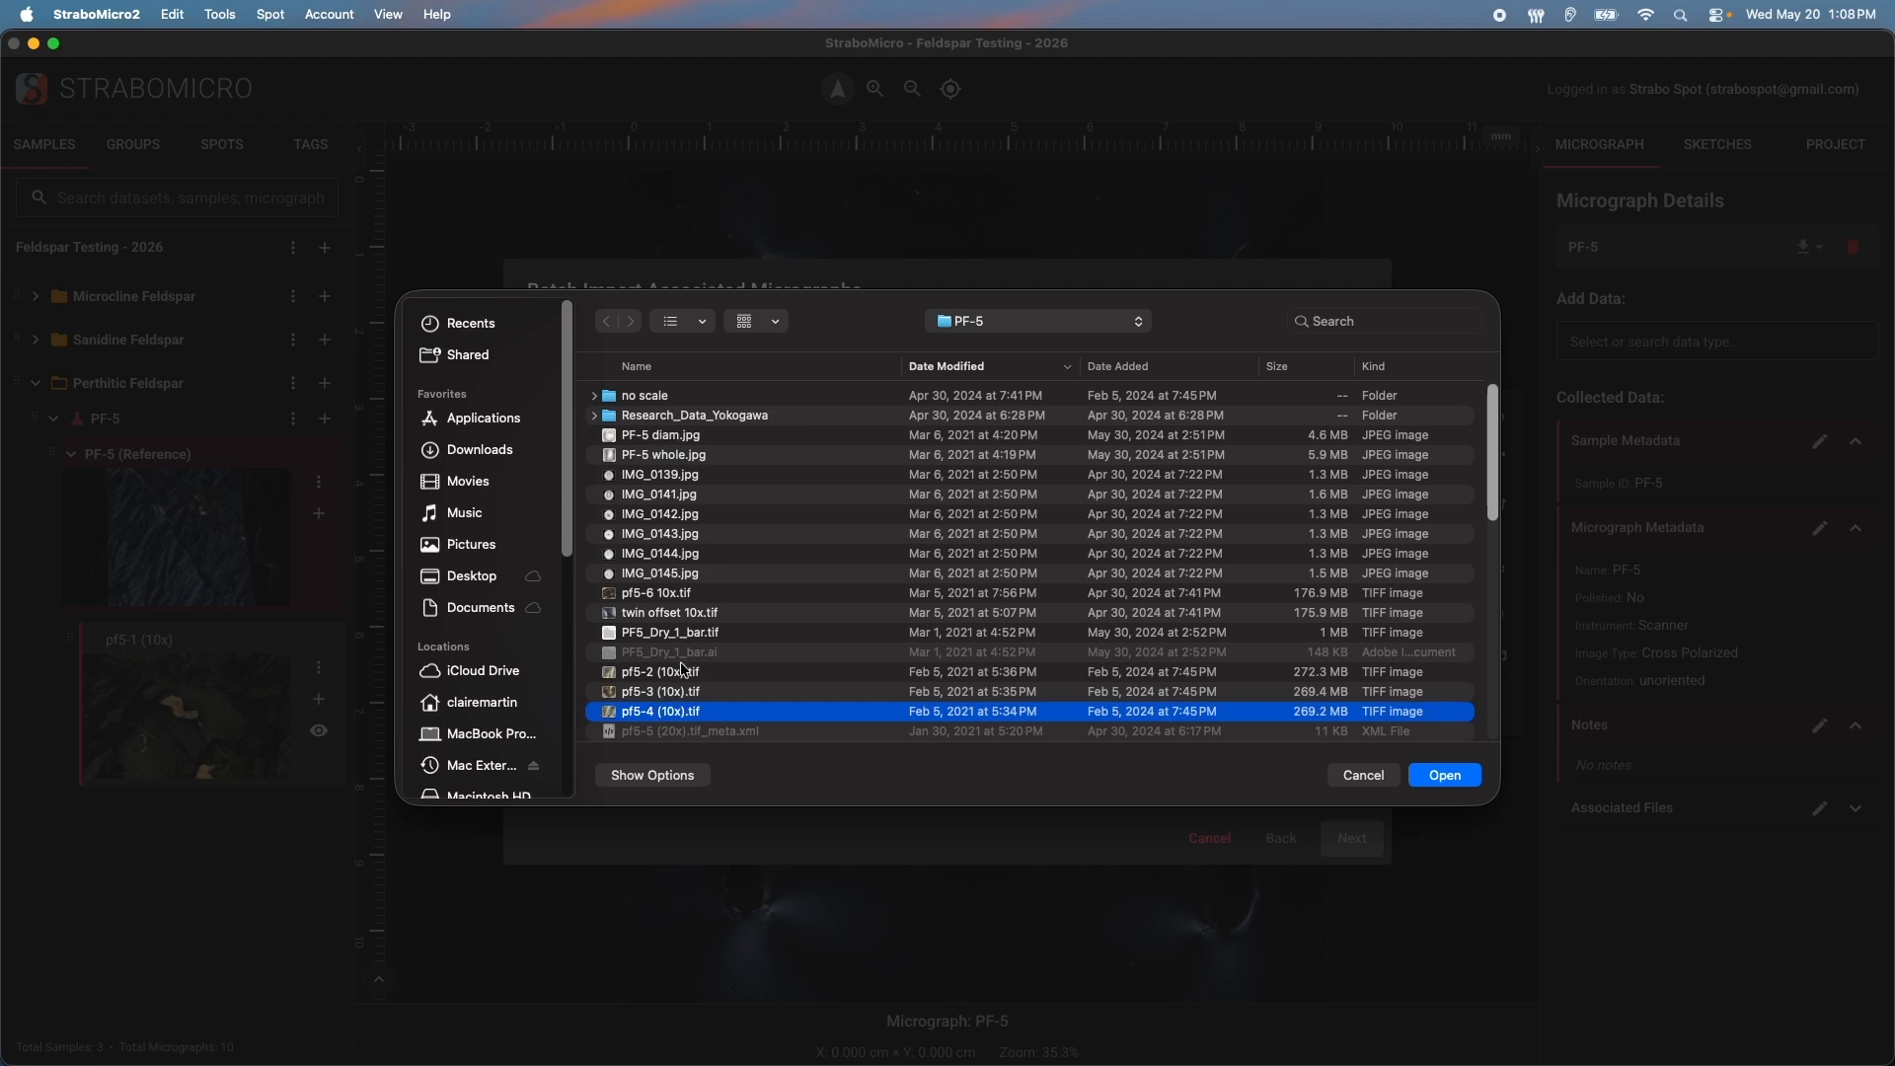
{"action": "left_click", "coordinate": [684, 624], "text": "super"}
{"action": "left_click", "coordinate": [1448, 777]}
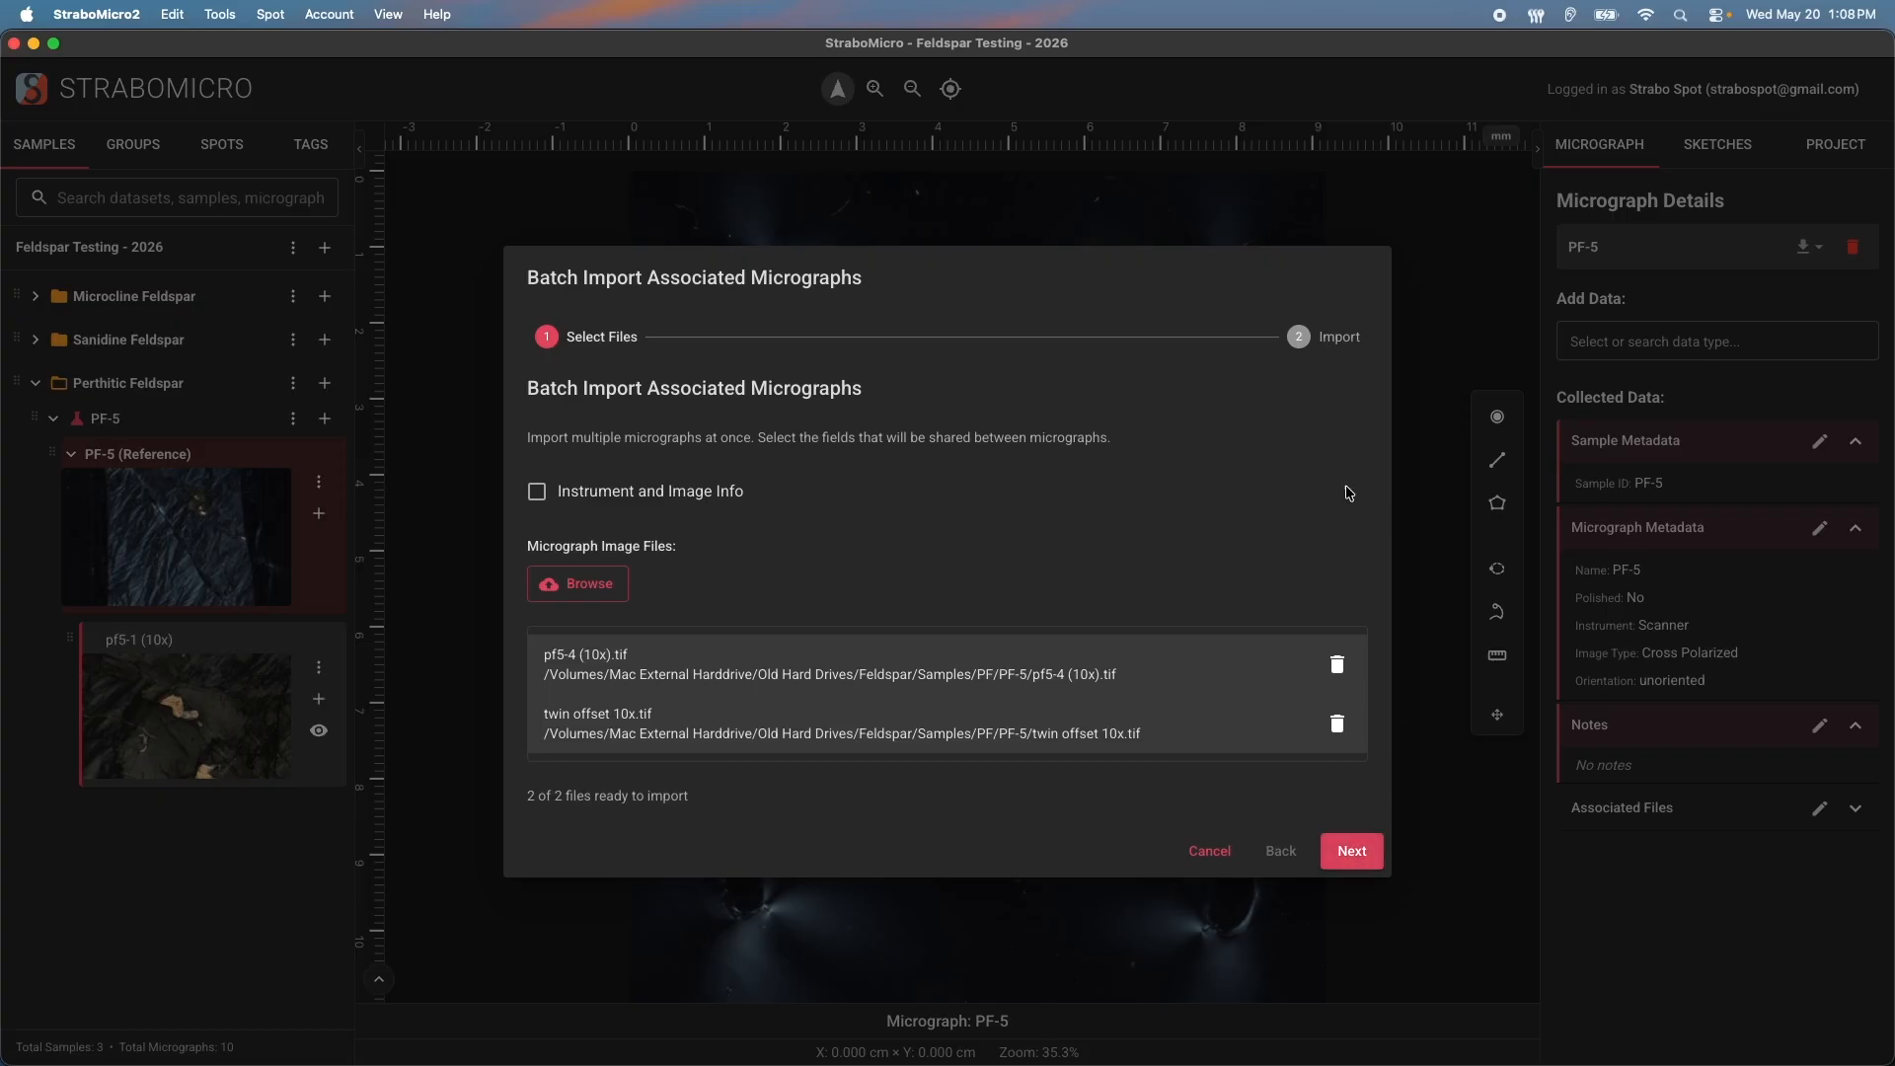
{"action": "left_click", "coordinate": [1337, 866]}
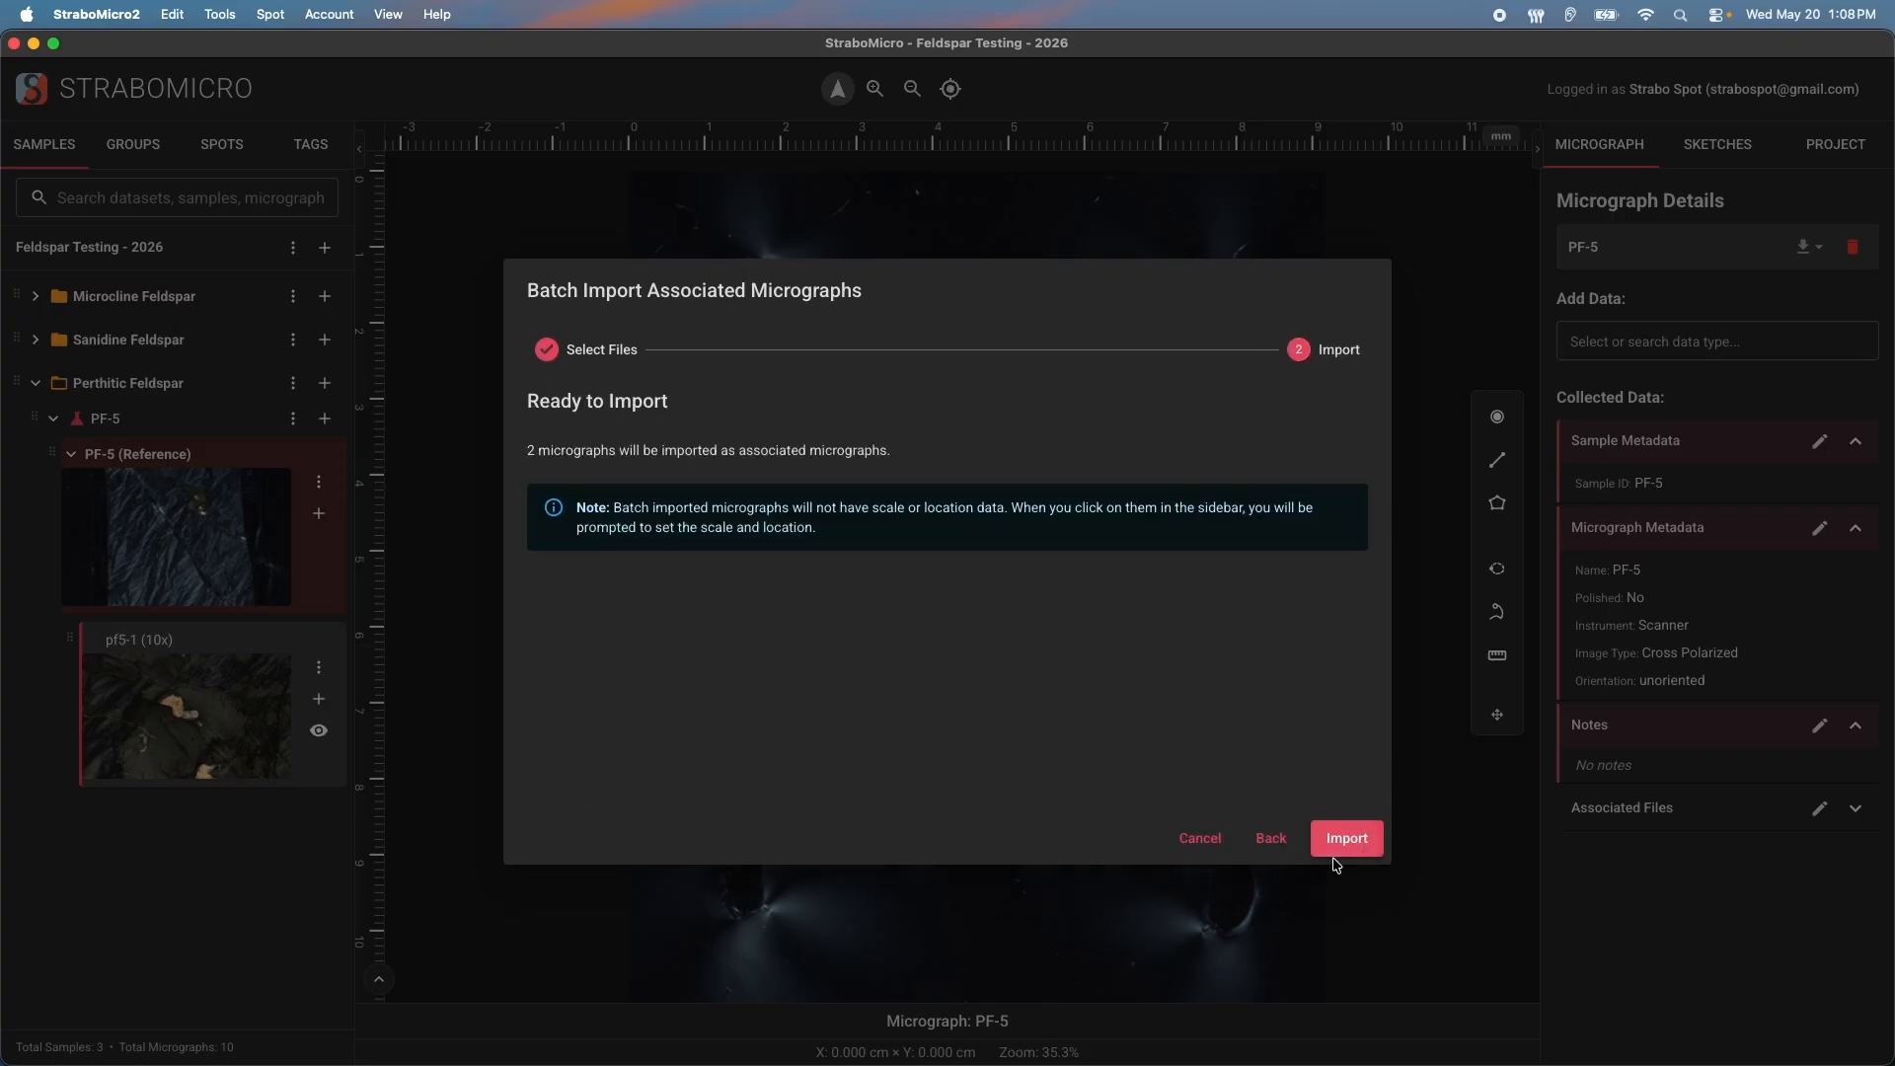
{"action": "left_click", "coordinate": [1344, 837]}
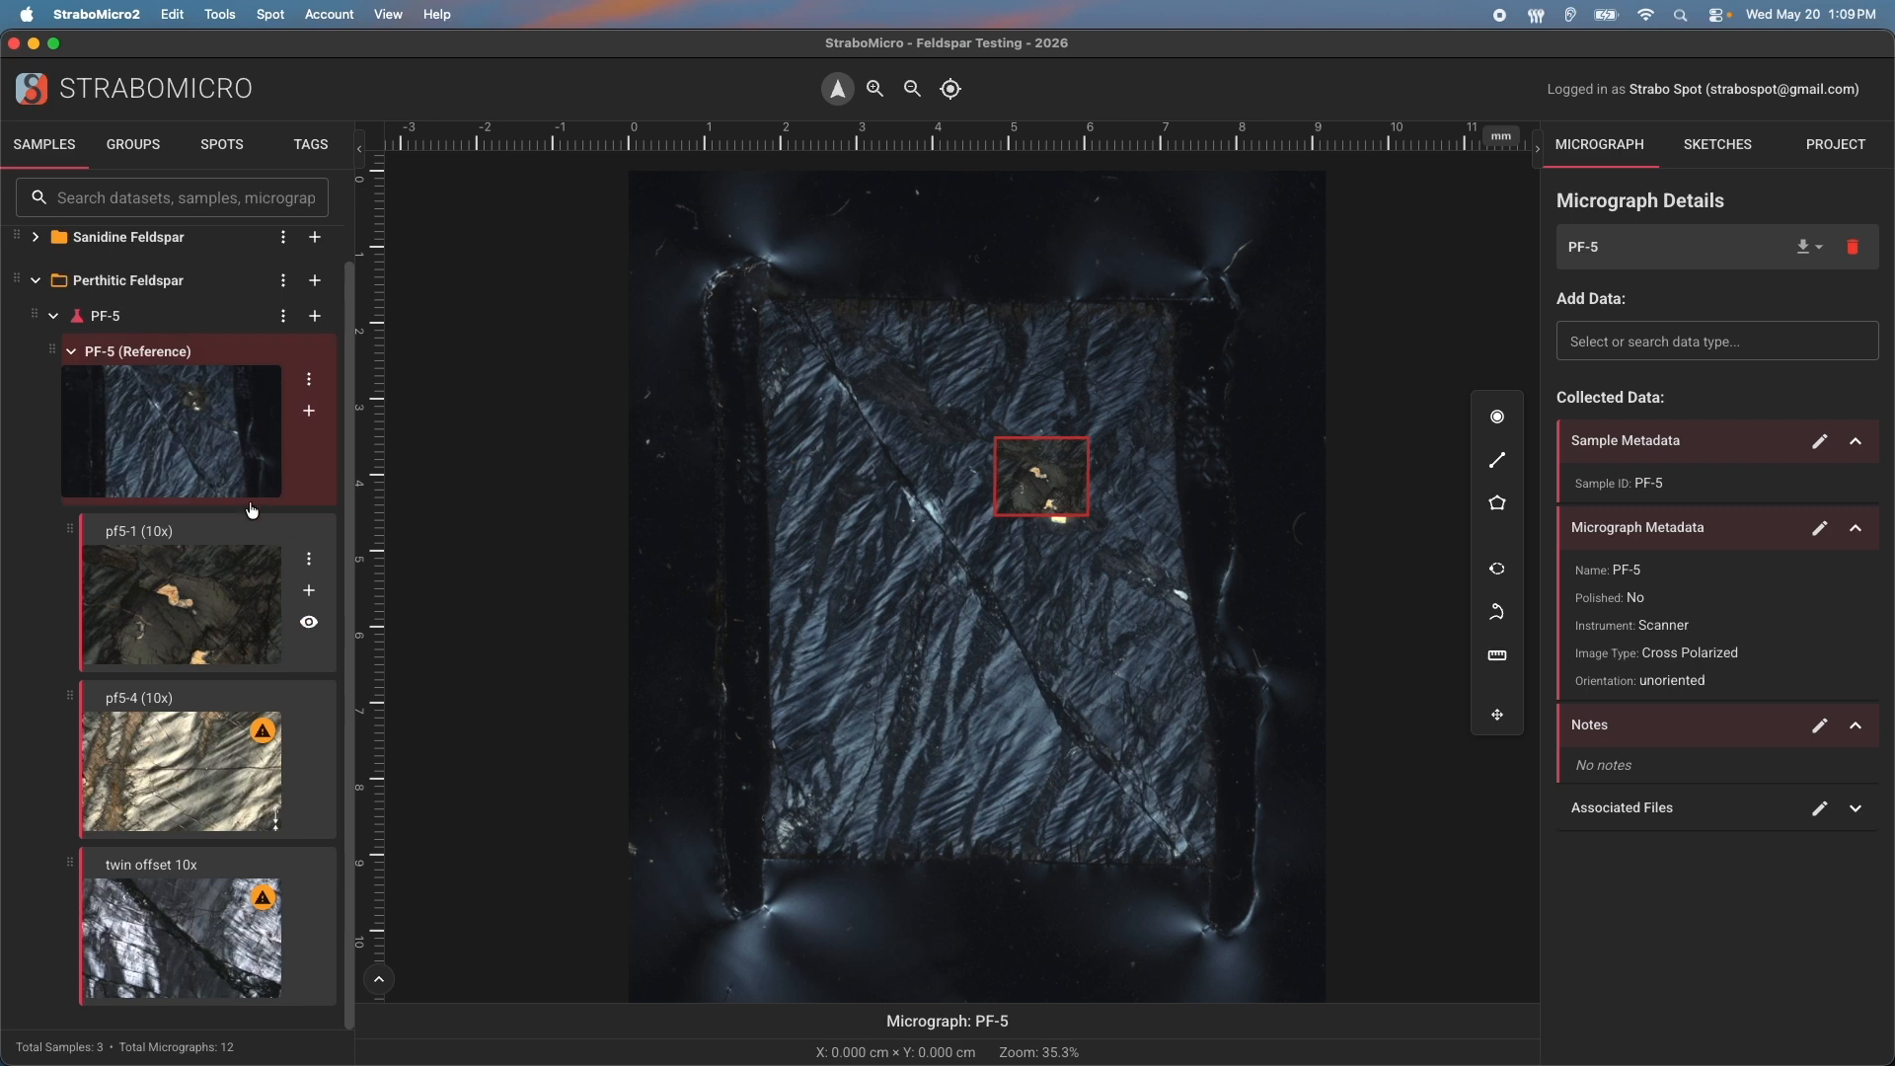
Set the pf5-4 (10x) micrograph to be located as a scaled rectangle using the Stretch and Drag scale method
{"action": "left_click", "coordinate": [199, 753]}
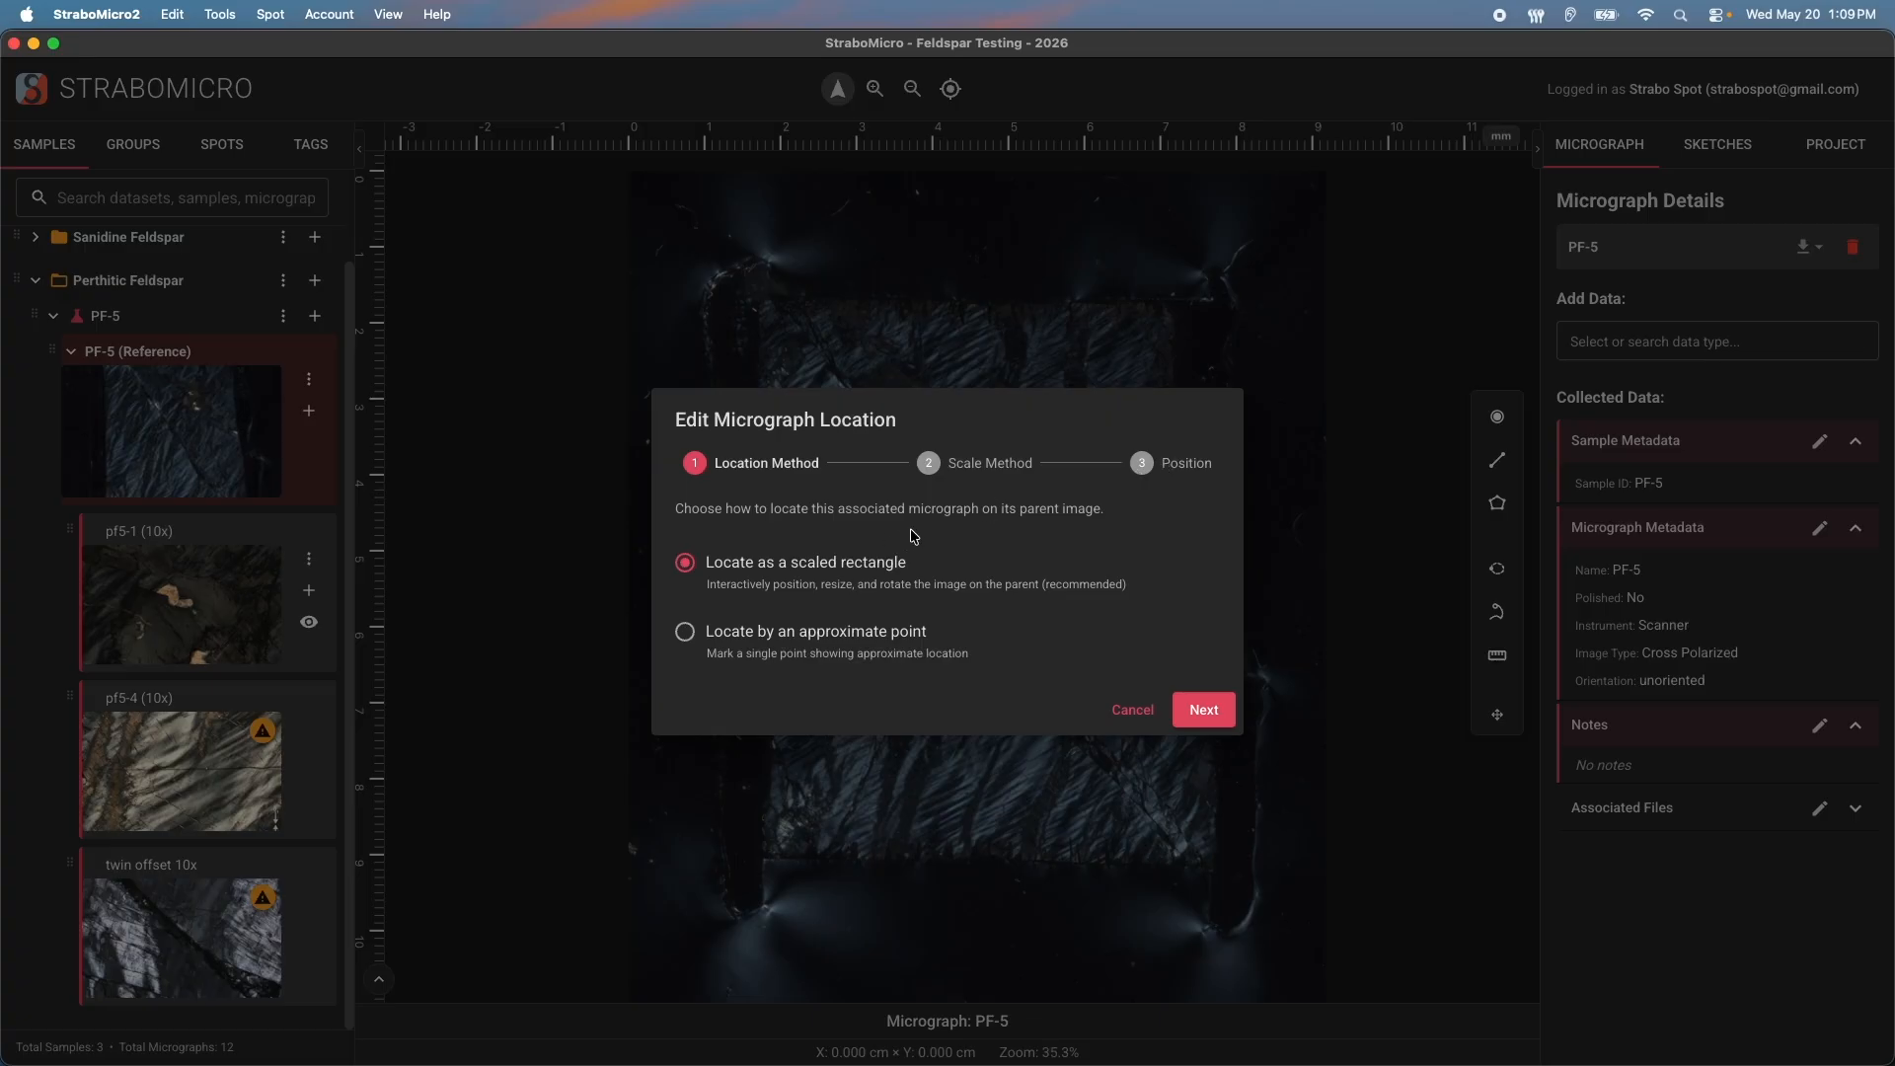
{"action": "left_click_drag", "start_coordinate": [1105, 510], "coordinate": [1025, 512]}
{"action": "left_click", "coordinate": [1071, 550]}
{"action": "left_click", "coordinate": [1201, 710]}
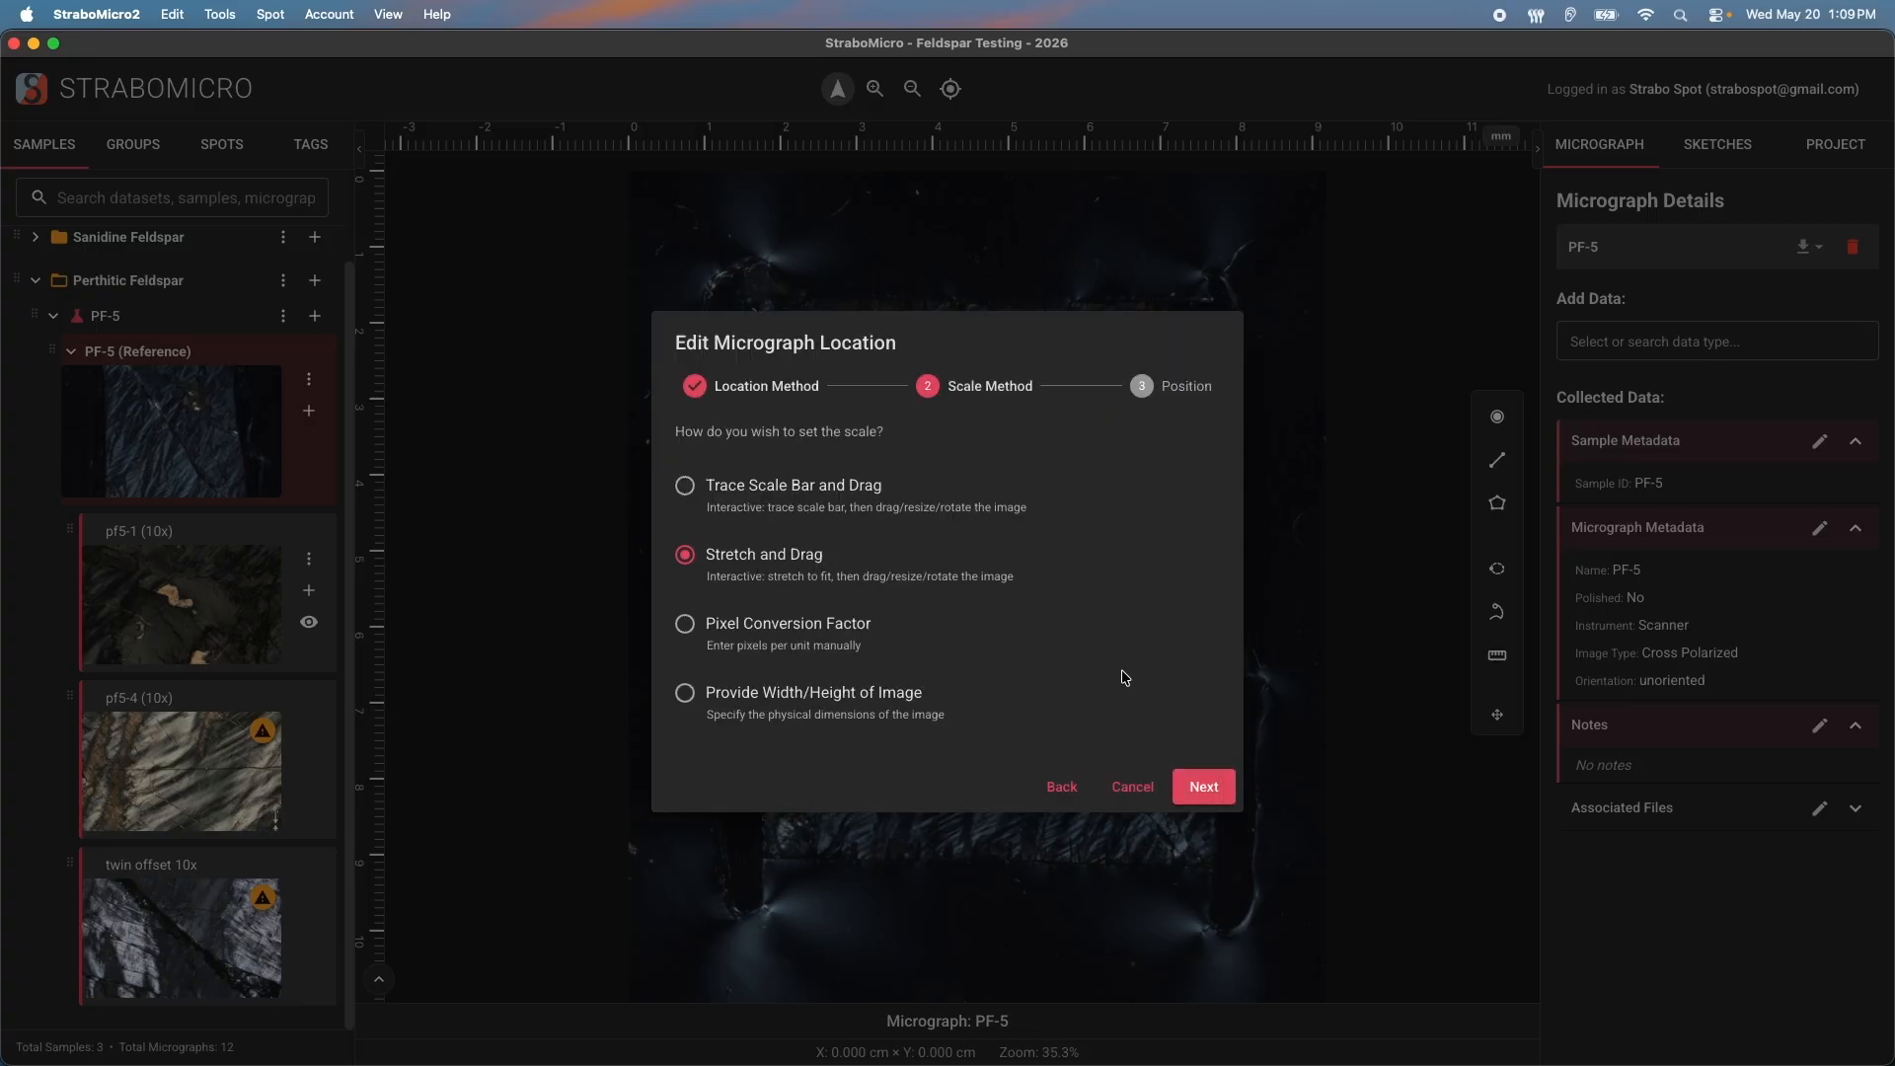
{"action": "left_click", "coordinate": [1202, 787]}
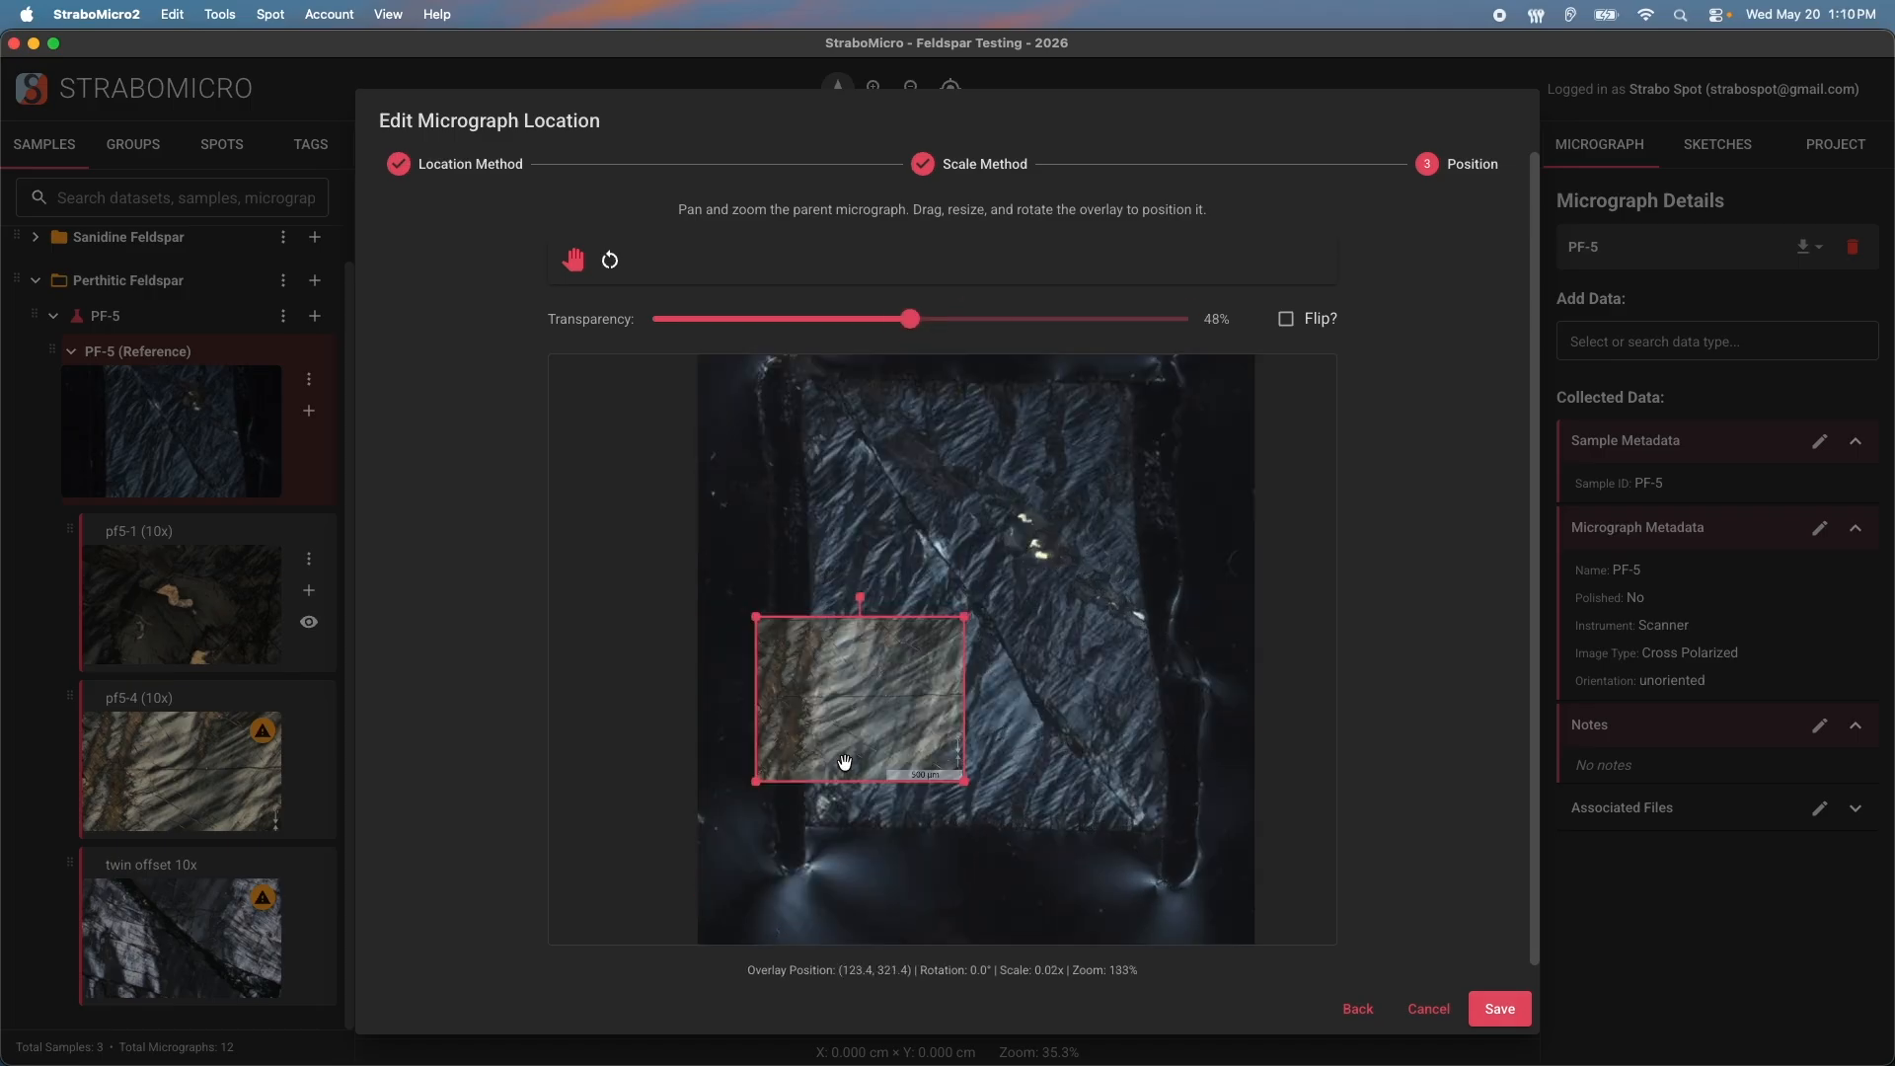
Vary the pf5-4 (10x) overlay's transparency from low to 100% to check its fit, and save its location
{"action": "left_click_drag", "start_coordinate": [910, 318], "coordinate": [741, 319]}
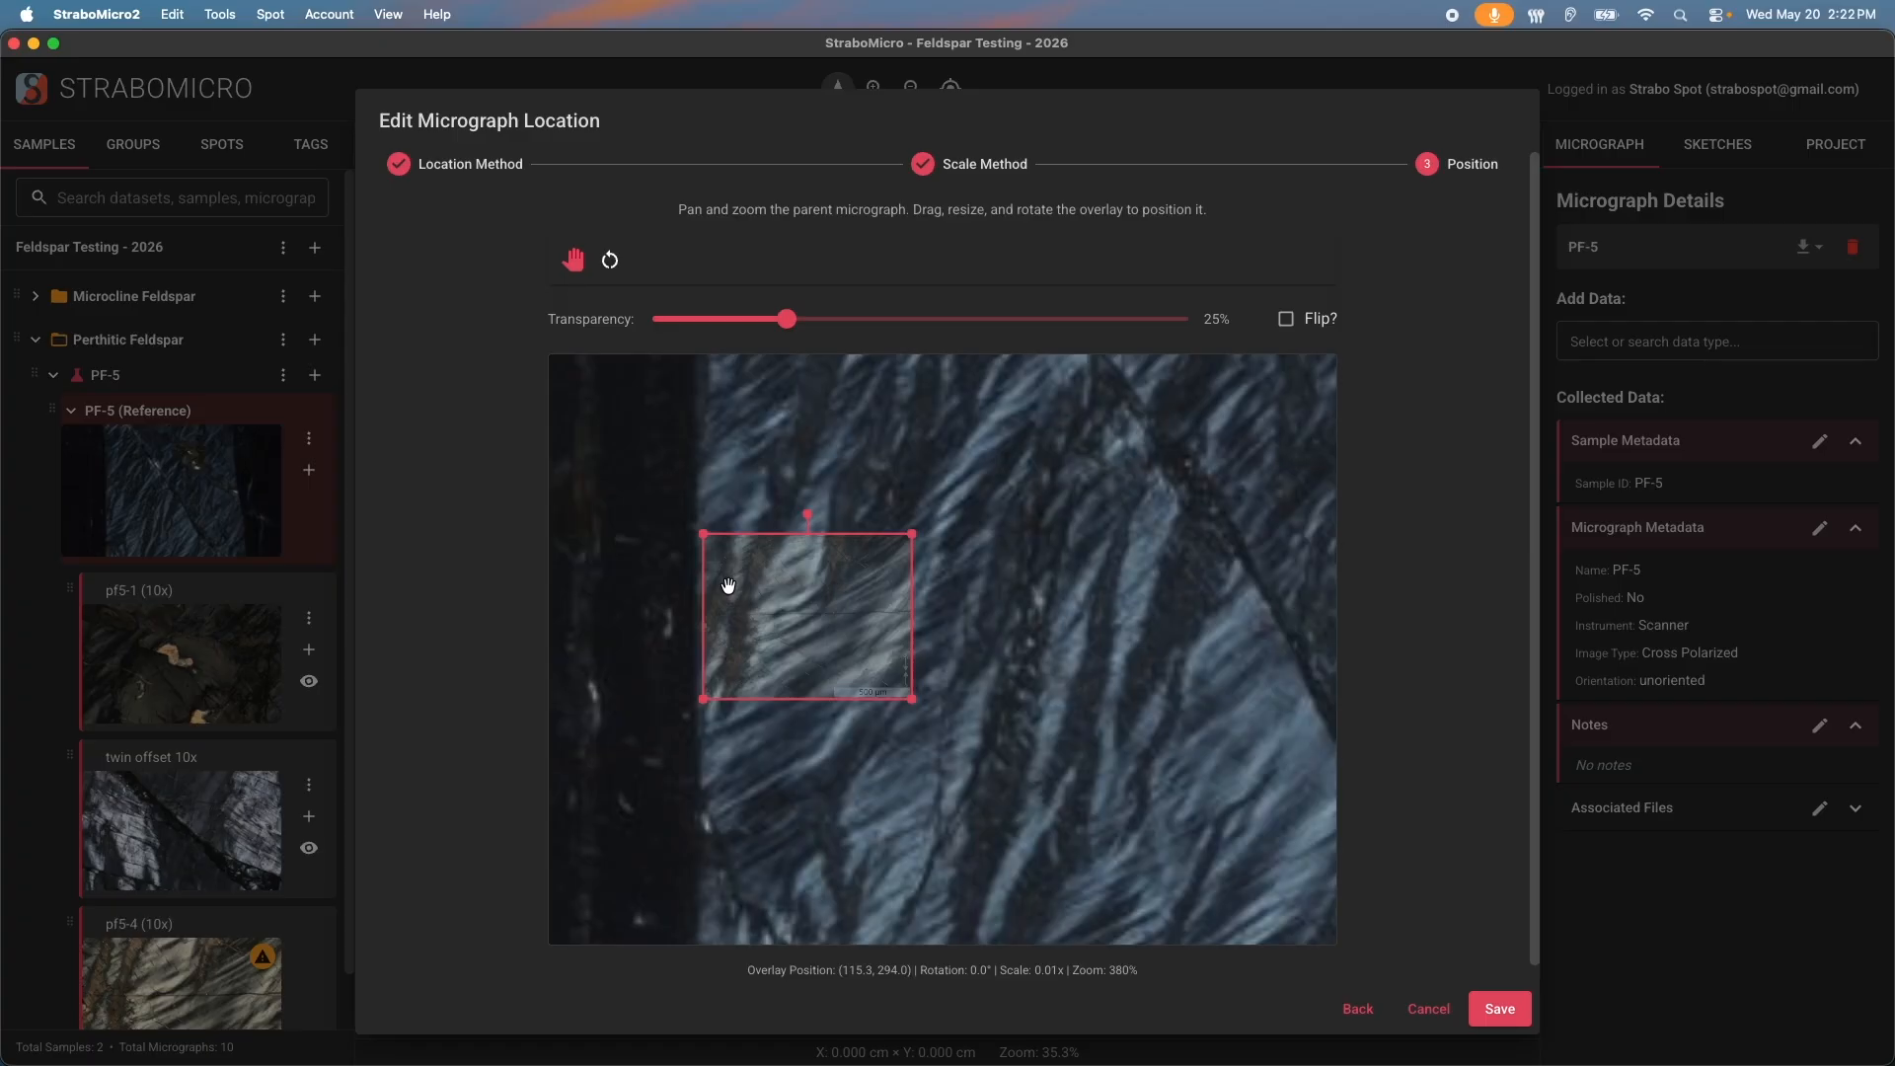
{"action": "left_click_drag", "start_coordinate": [786, 318], "coordinate": [1029, 341]}
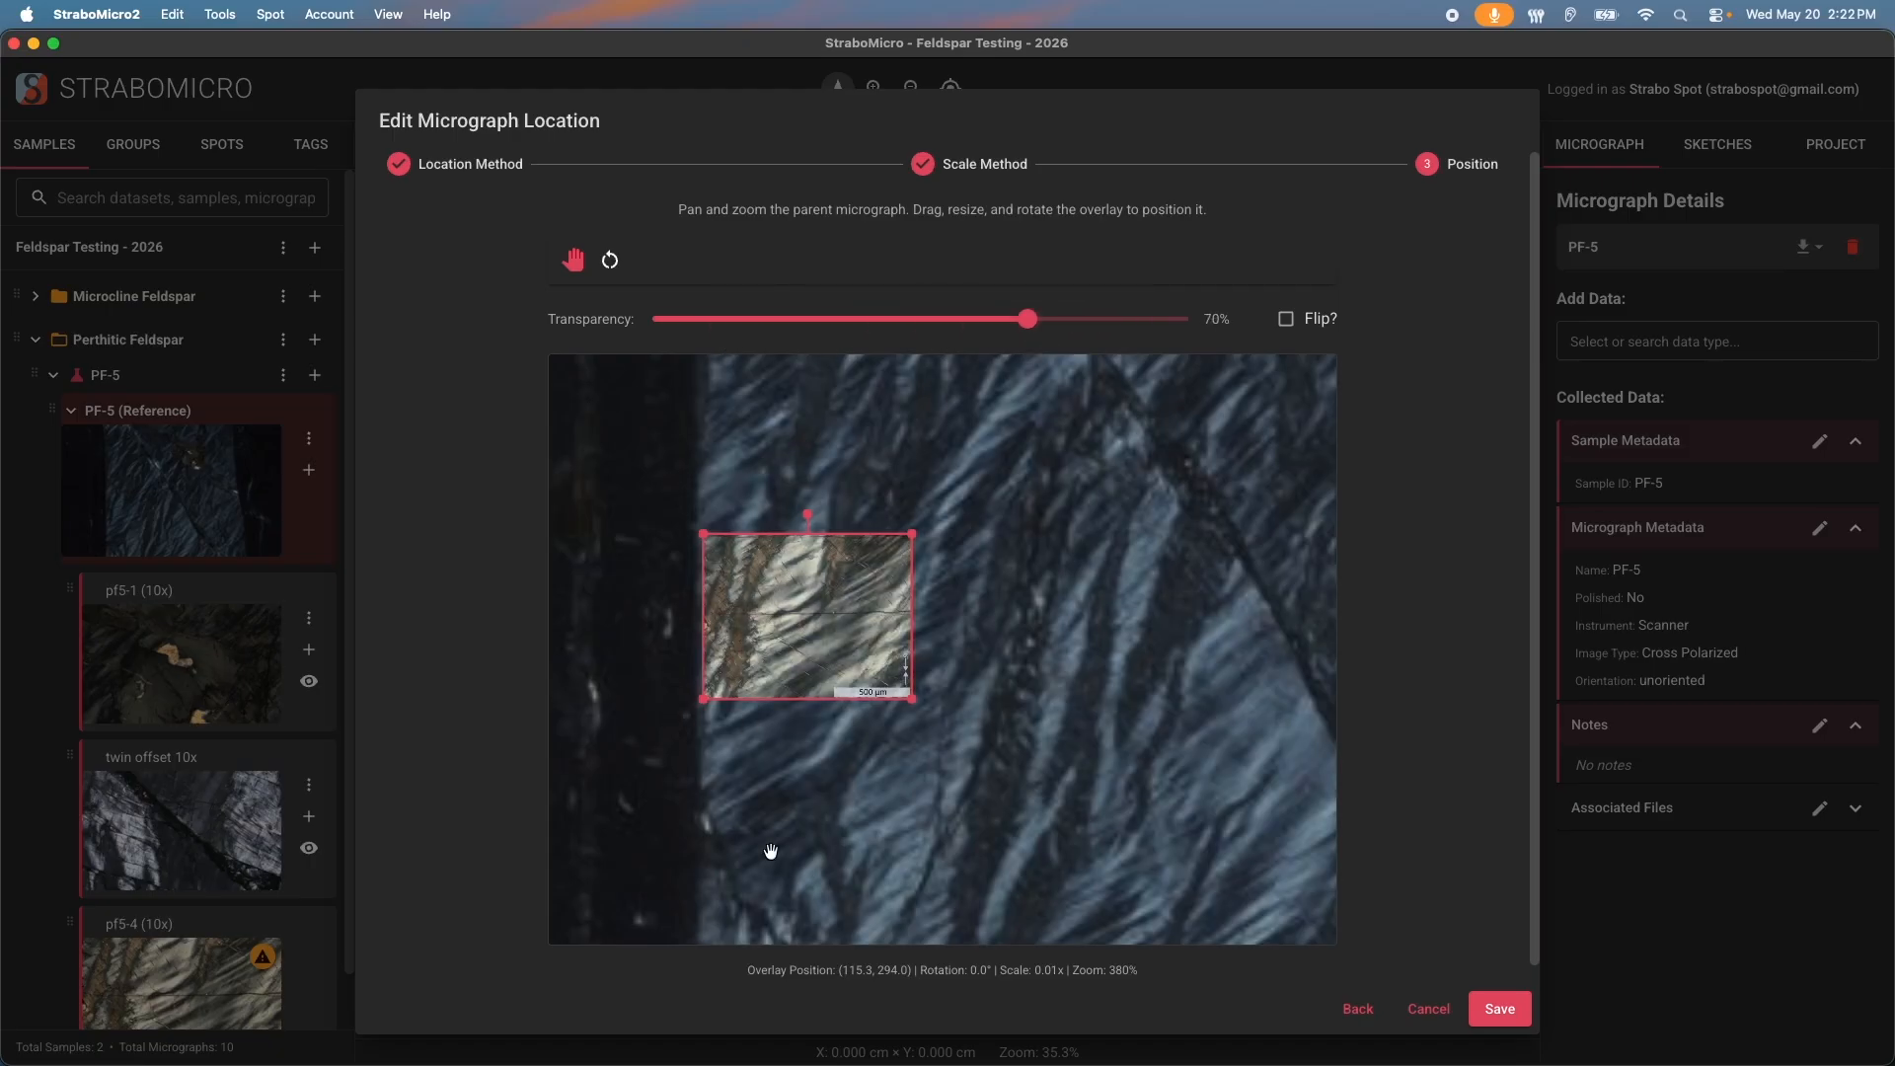
{"action": "left_click_drag", "start_coordinate": [1031, 320], "coordinate": [1196, 343]}
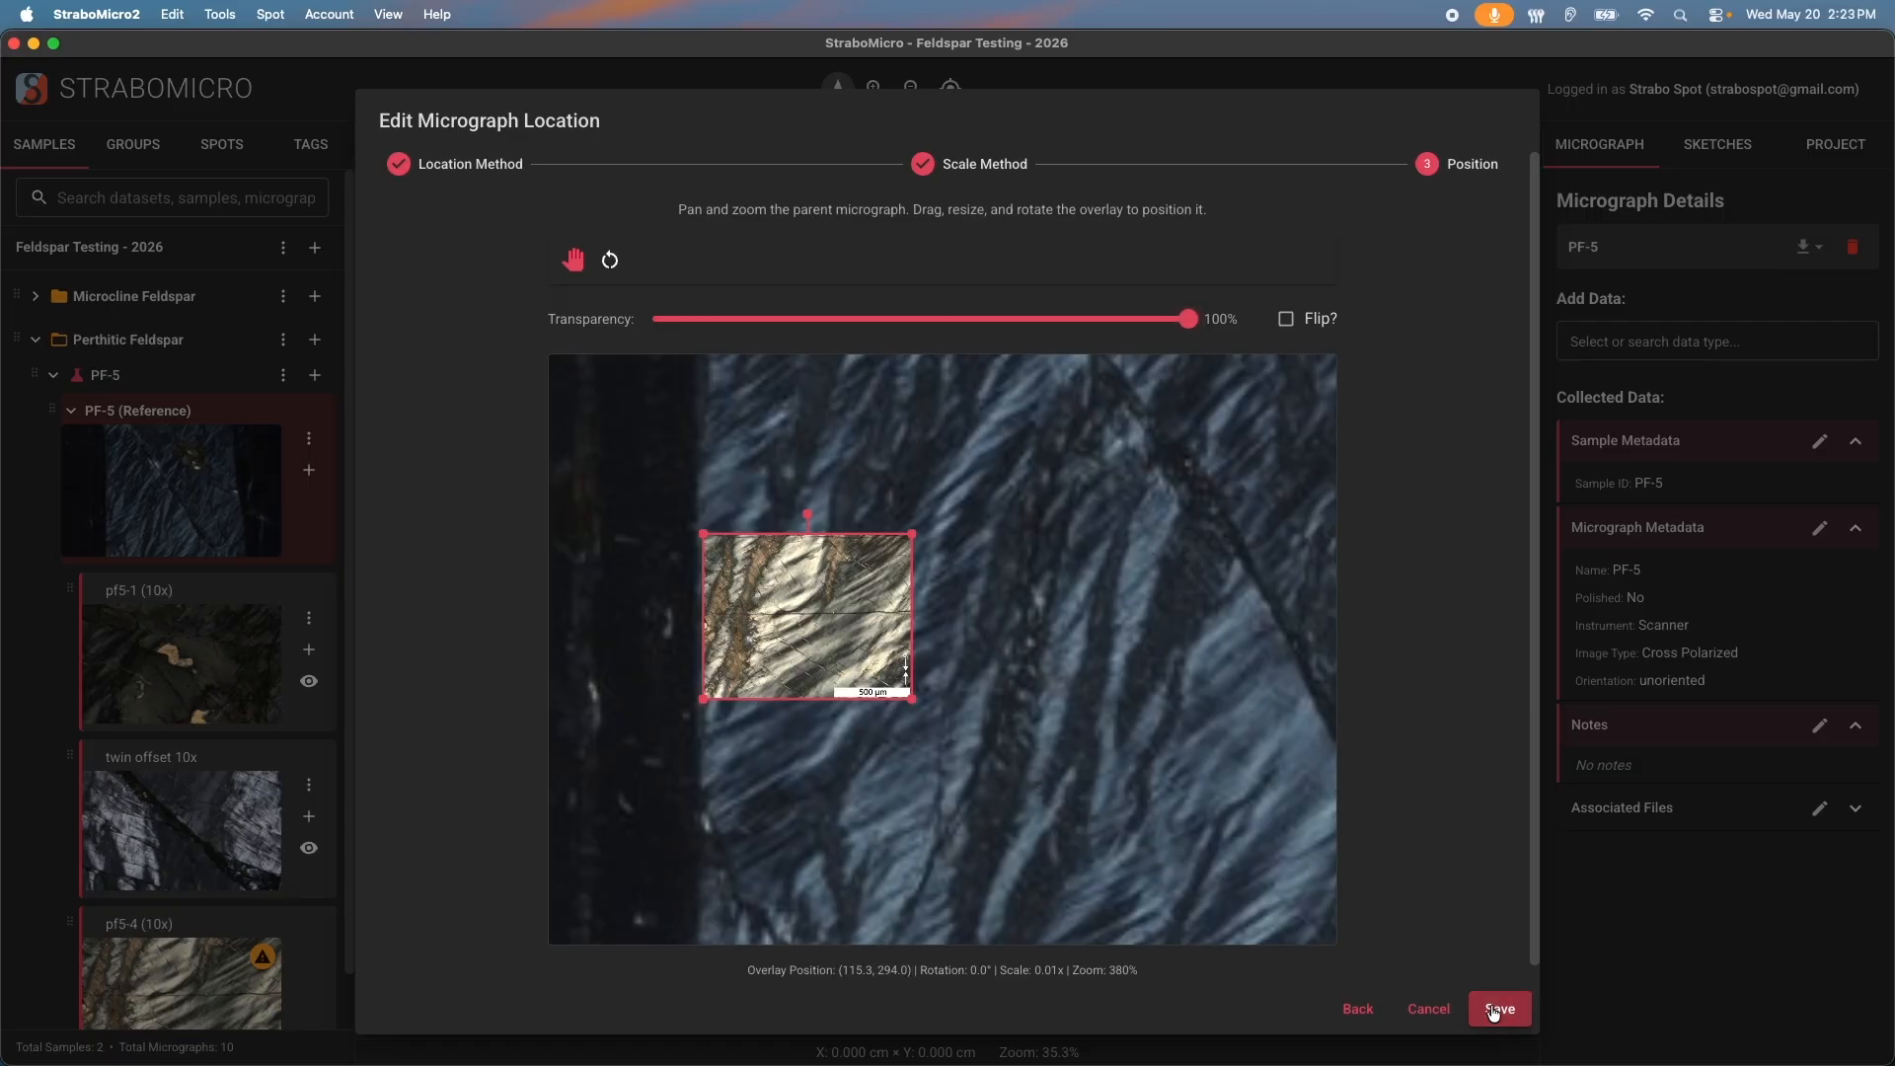
{"action": "left_click", "coordinate": [1495, 1011]}
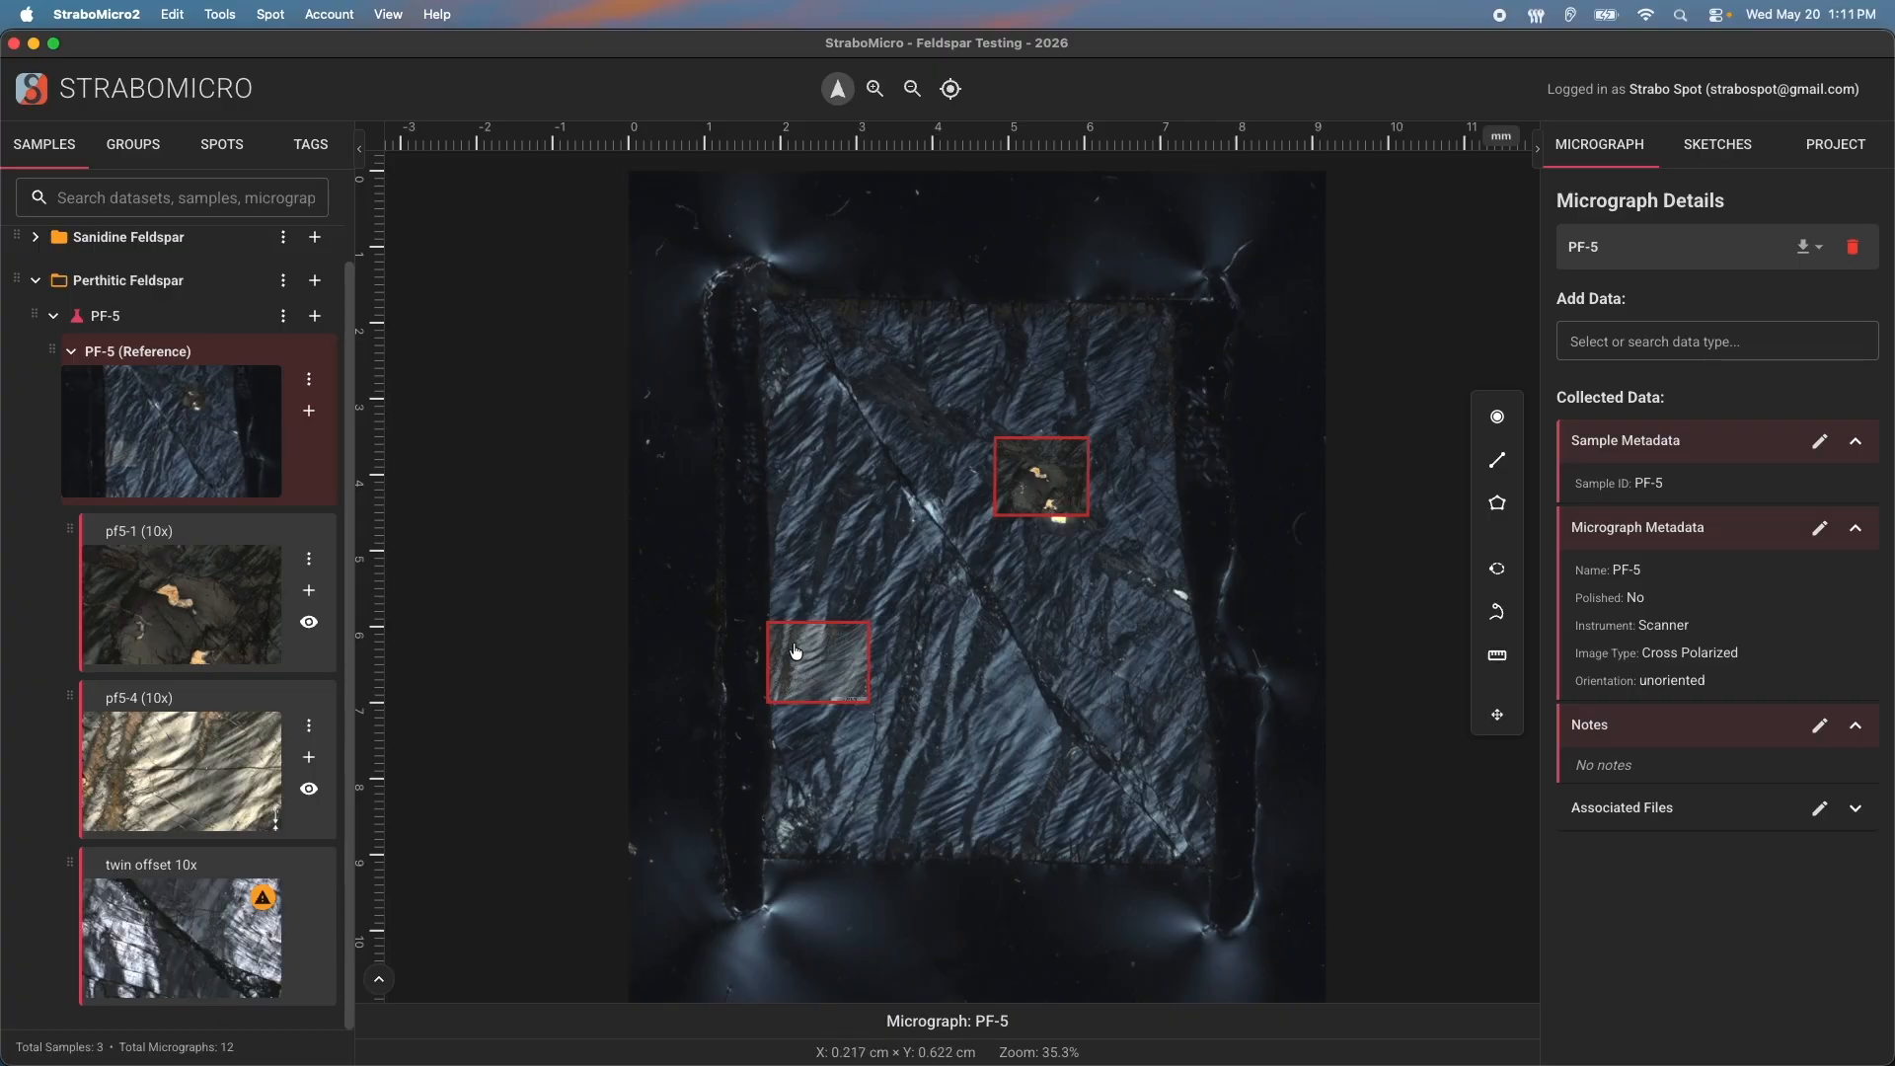
Open pf5-4 (10x) from its overlay on PF-5, return to the parent micrograph and look over the overlays
{"action": "left_click", "coordinate": [796, 652]}
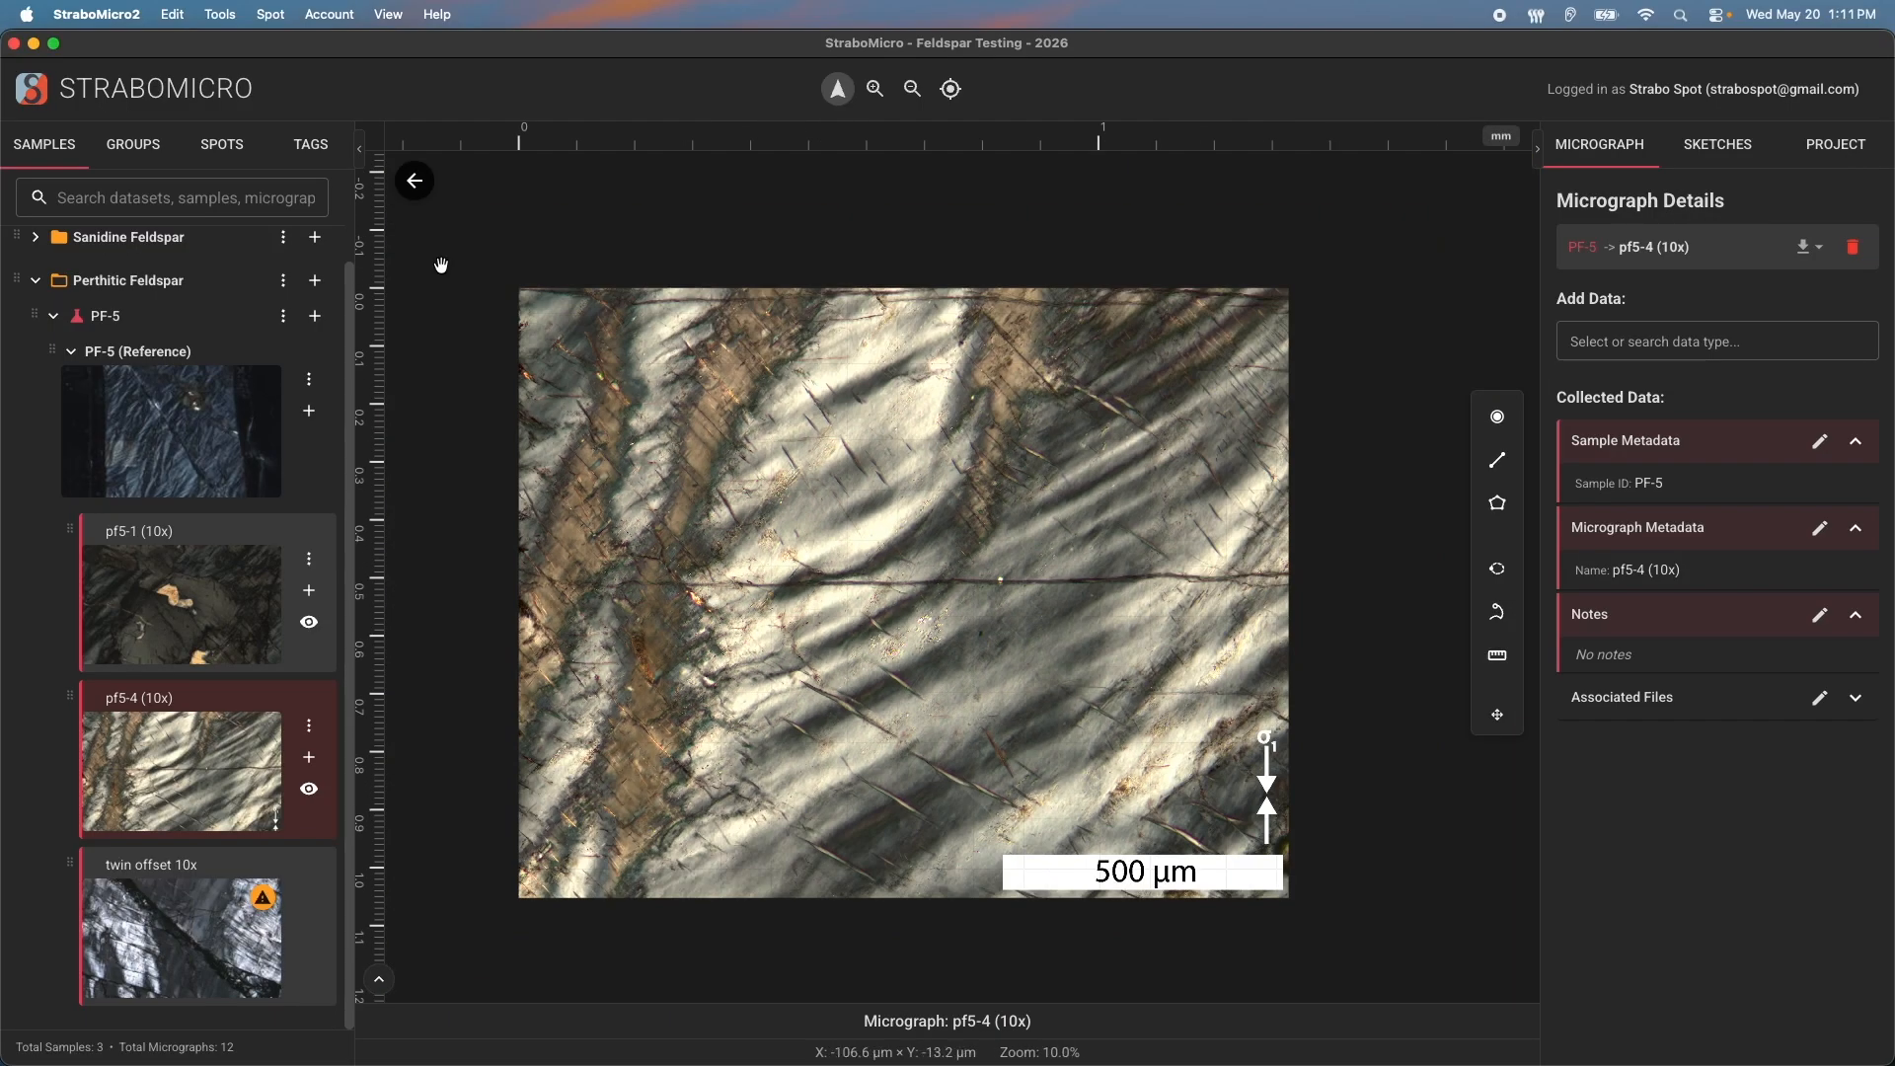
{"action": "left_click", "coordinate": [410, 186]}
{"action": "left_click_drag", "start_coordinate": [928, 538], "coordinate": [724, 585]}
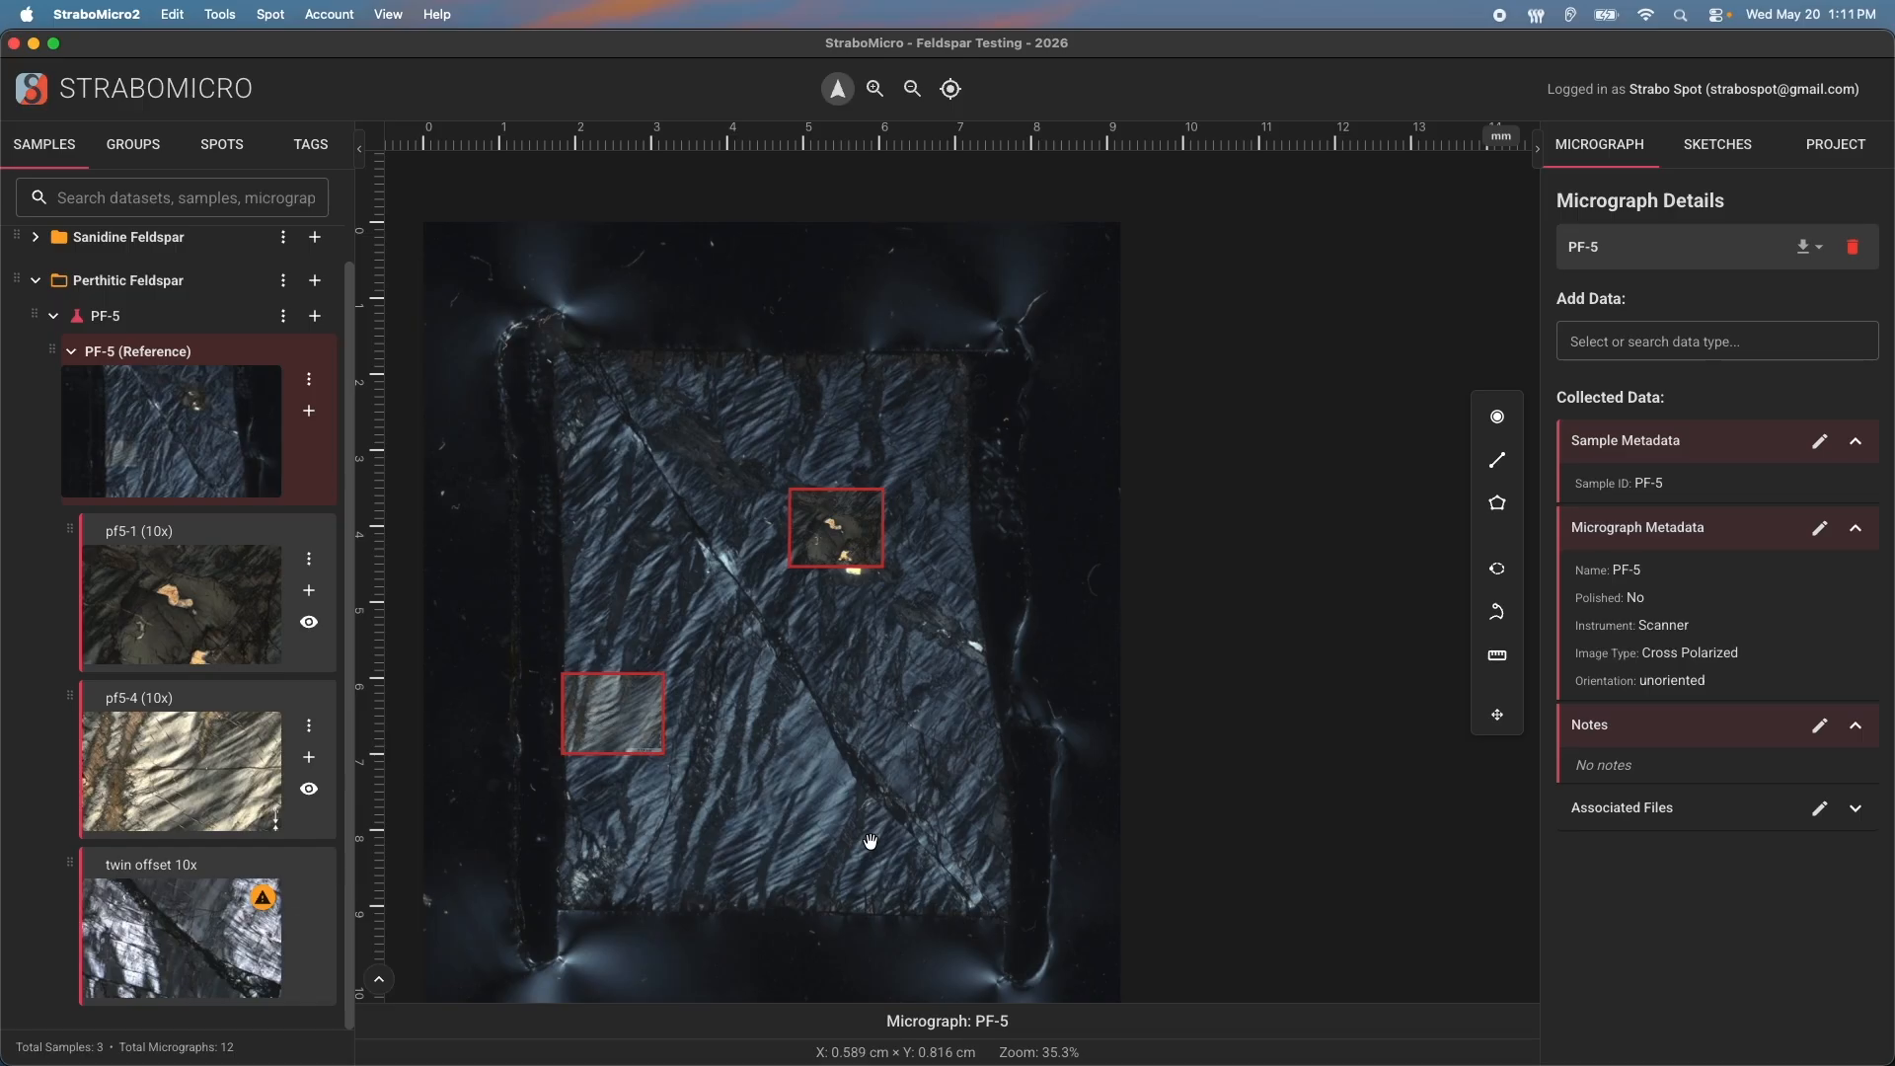
{"action": "left_click_drag", "start_coordinate": [797, 814], "coordinate": [895, 814]}
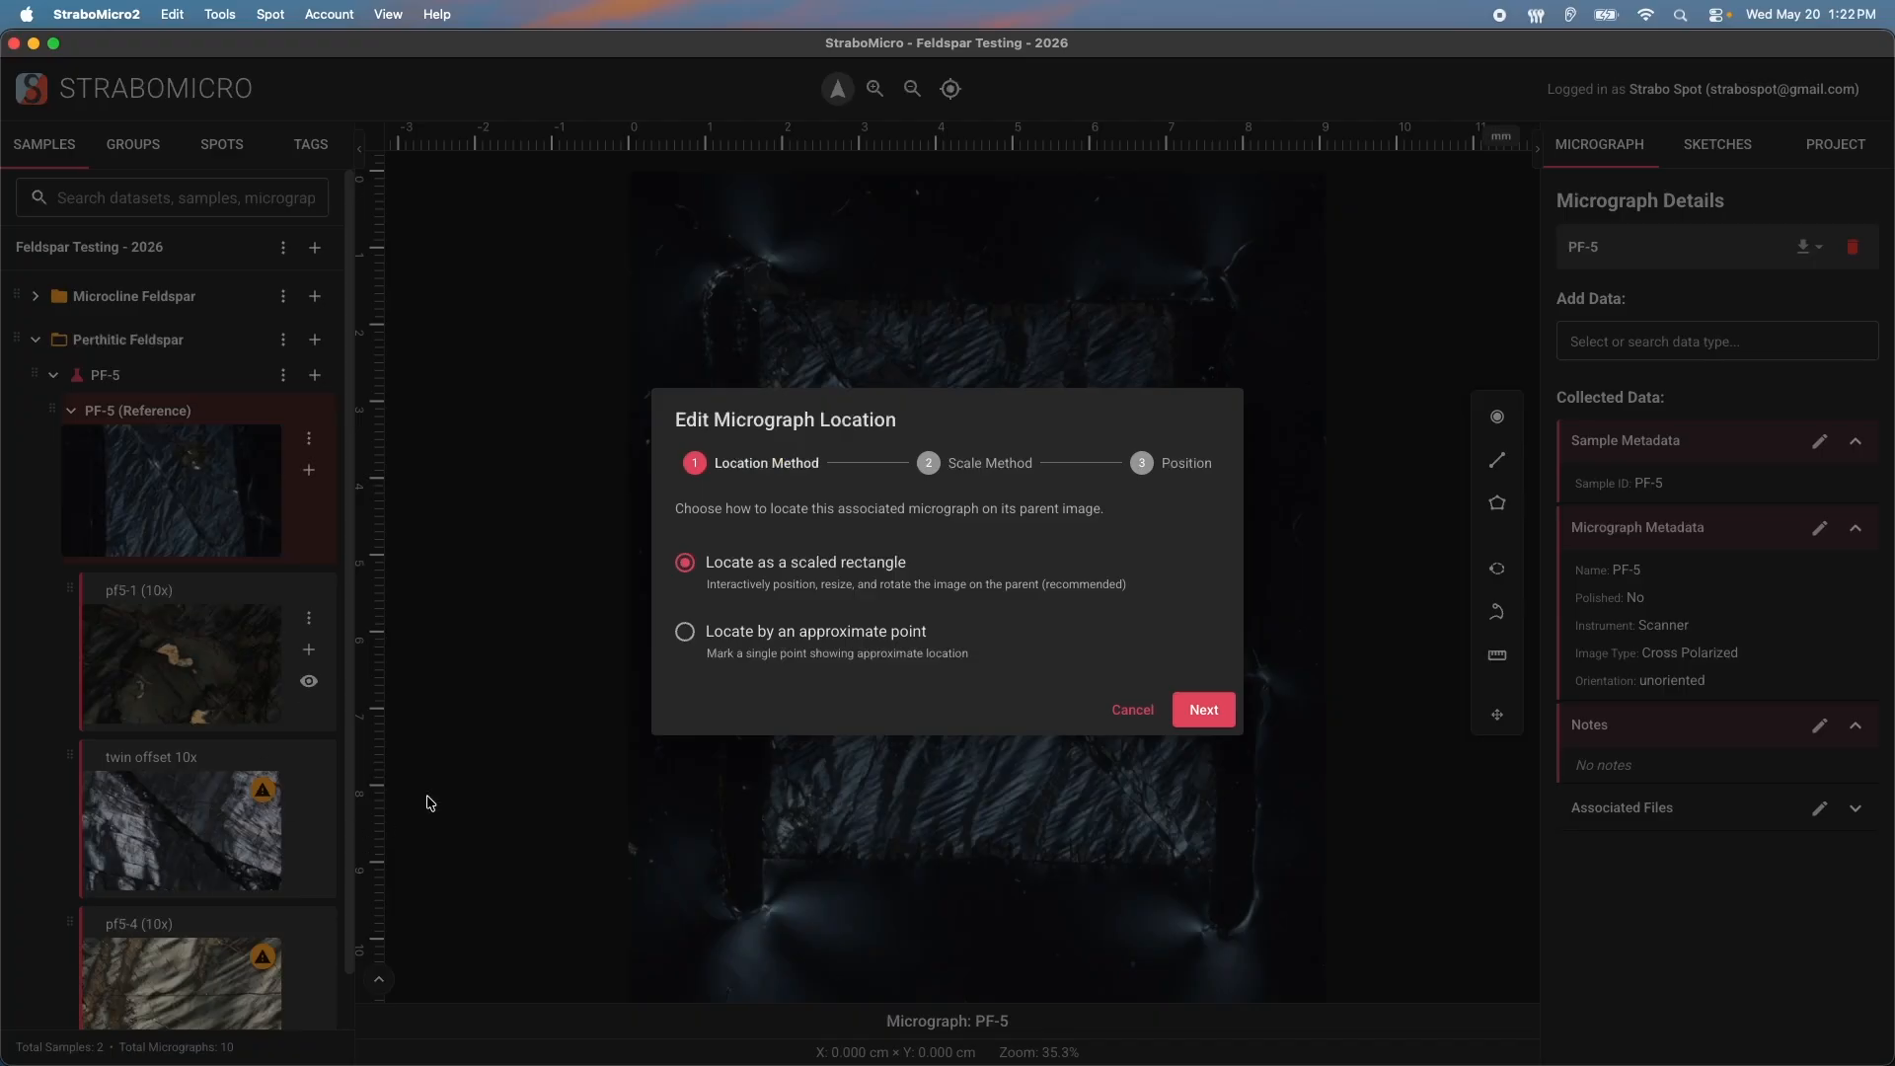
Set the twin offset 10x micrograph to be located by an approximate point with the Trace Scale Bar method
{"action": "left_click", "coordinate": [789, 638]}
{"action": "left_click", "coordinate": [1204, 710]}
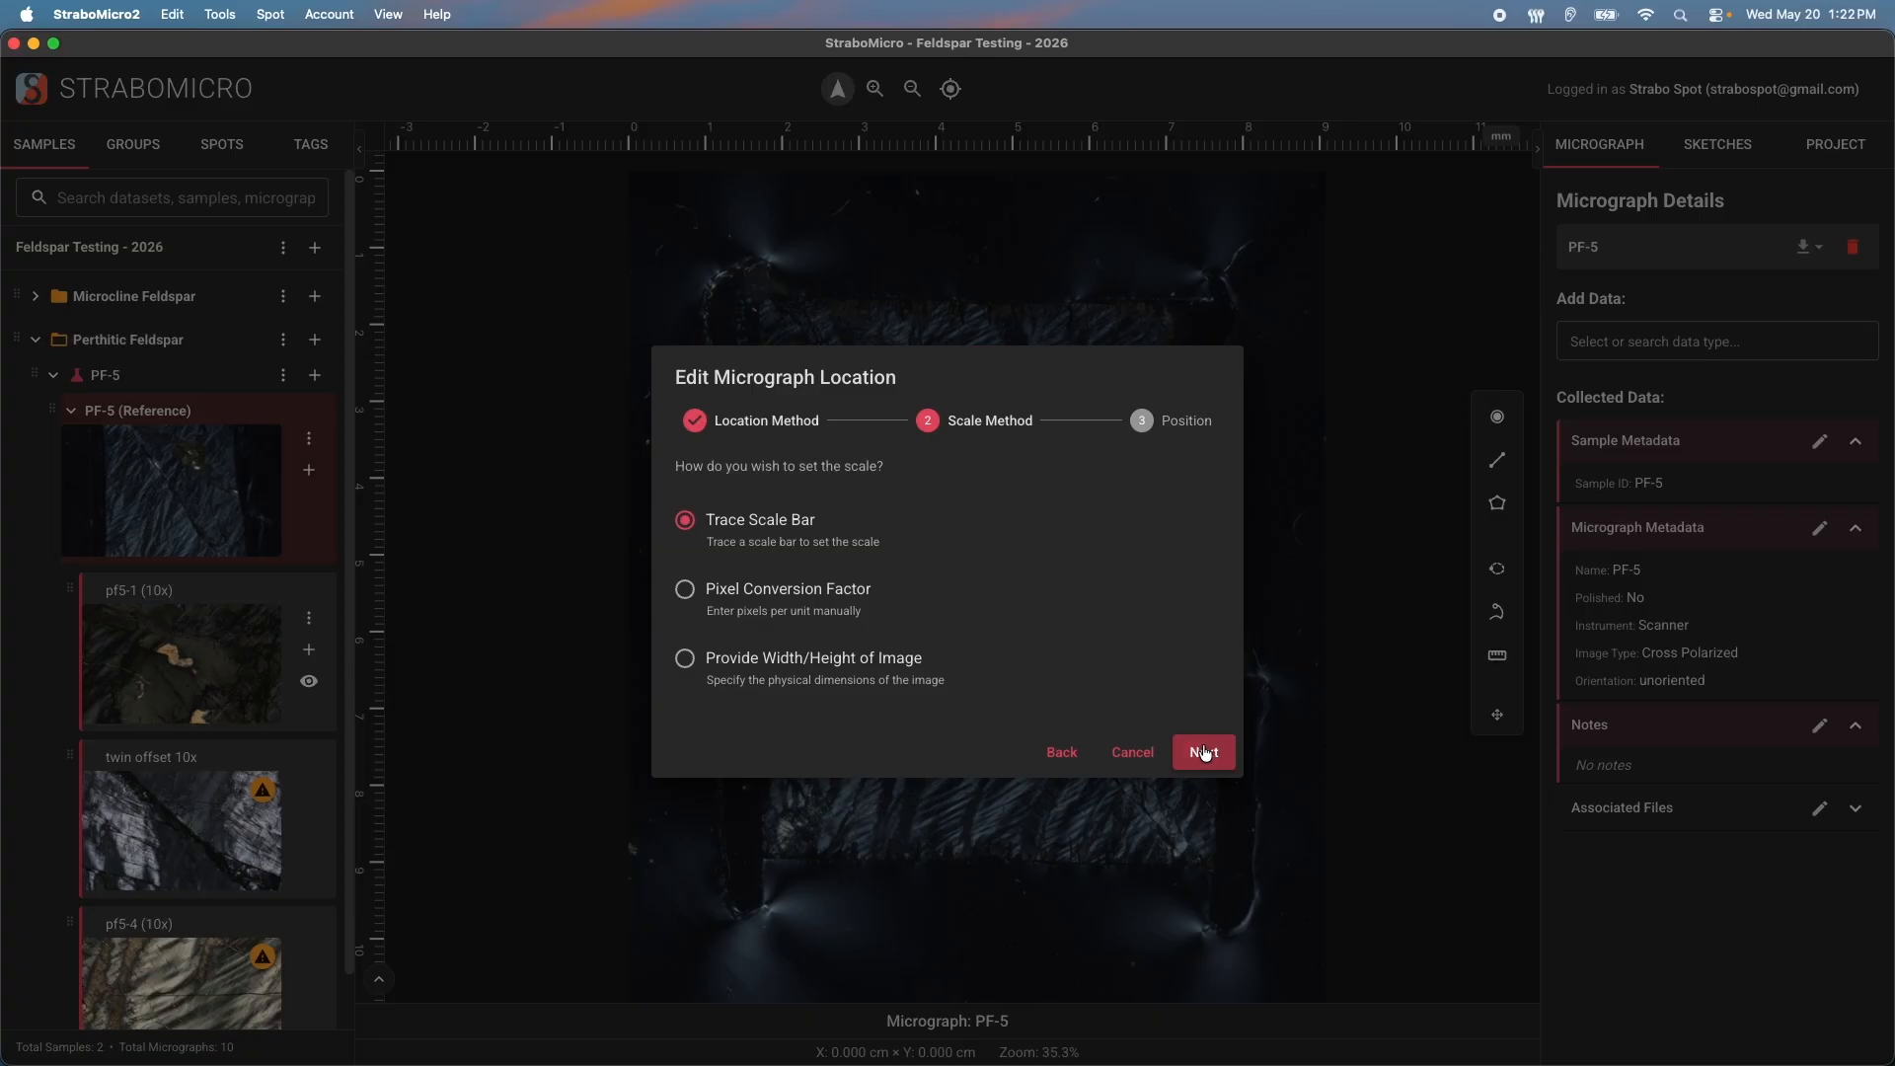
{"action": "left_click", "coordinate": [1204, 753]}
Trace the scale bar on the twin offset 10x overlay and set its physical length to 500 µm
{"action": "scroll", "coordinate": [710, 776], "scroll_direction": "up", "scroll_amount": 3}
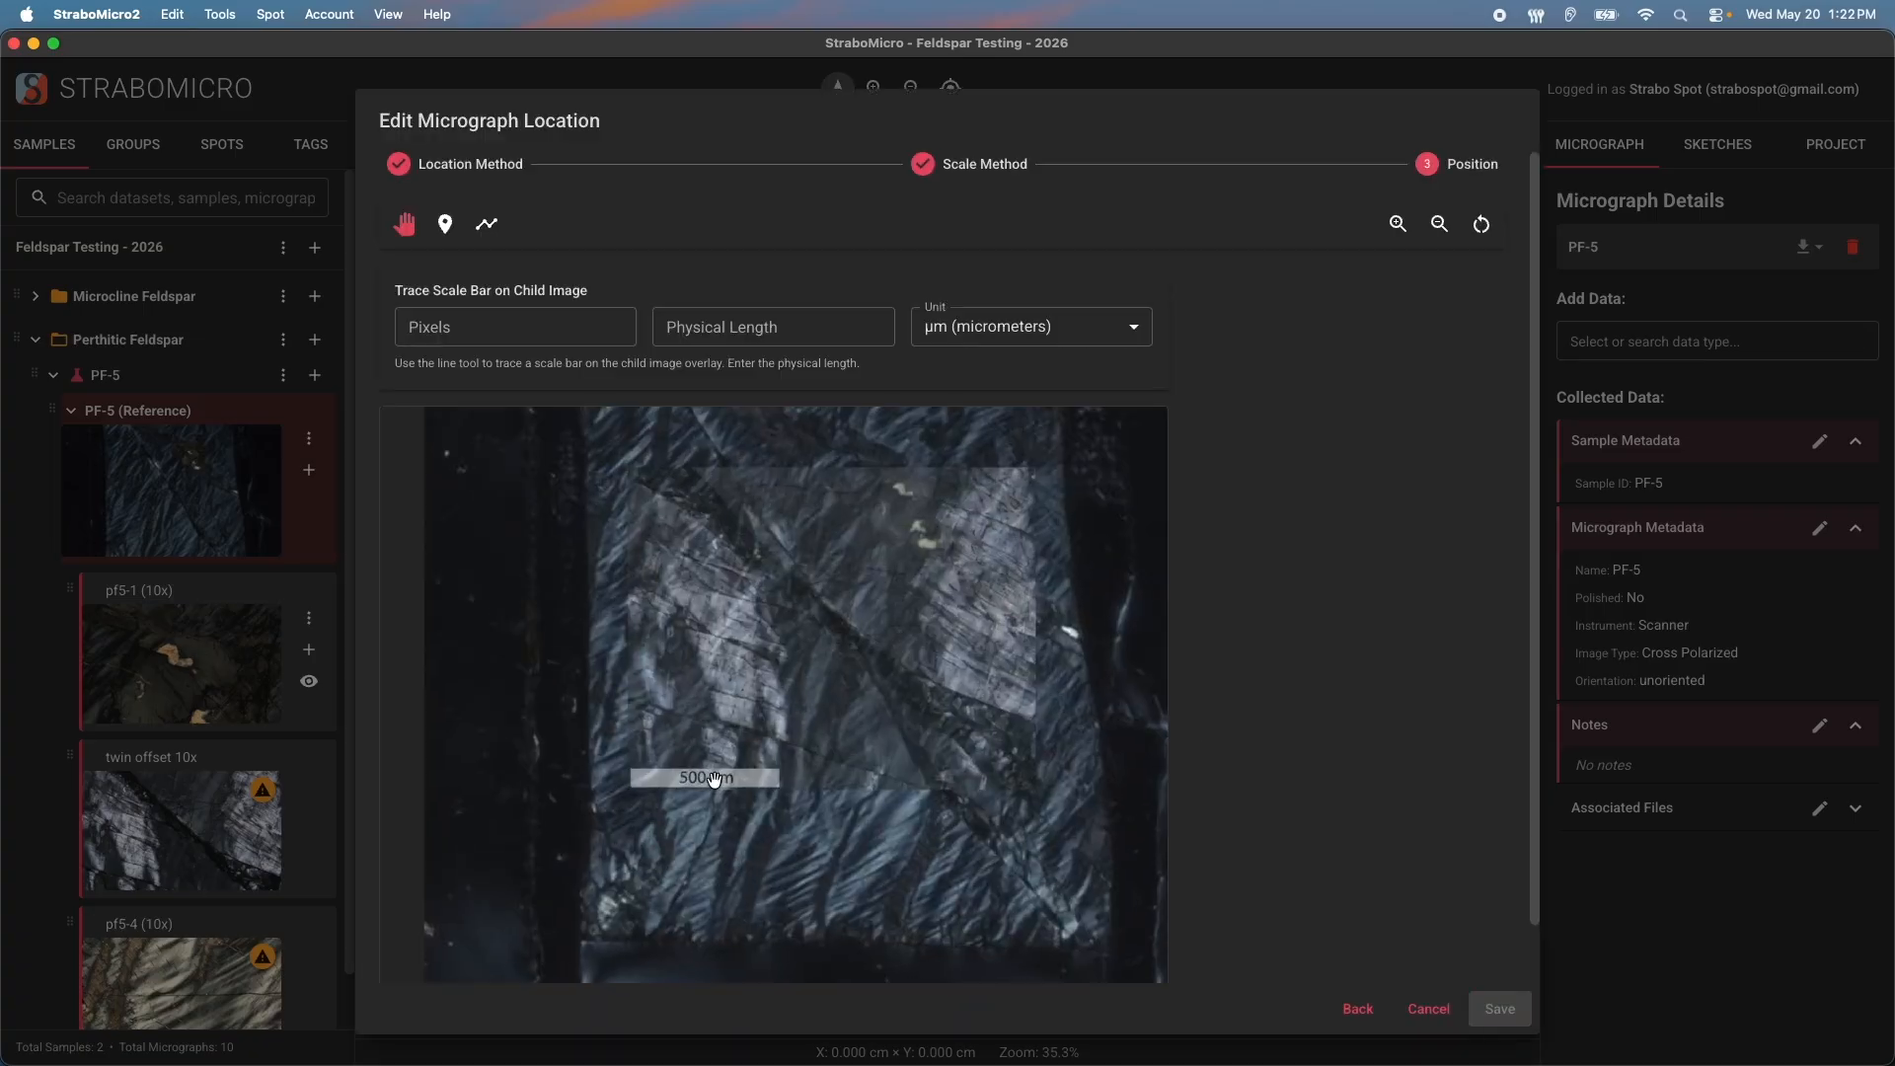
{"action": "left_click_drag", "start_coordinate": [701, 755], "coordinate": [727, 740]}
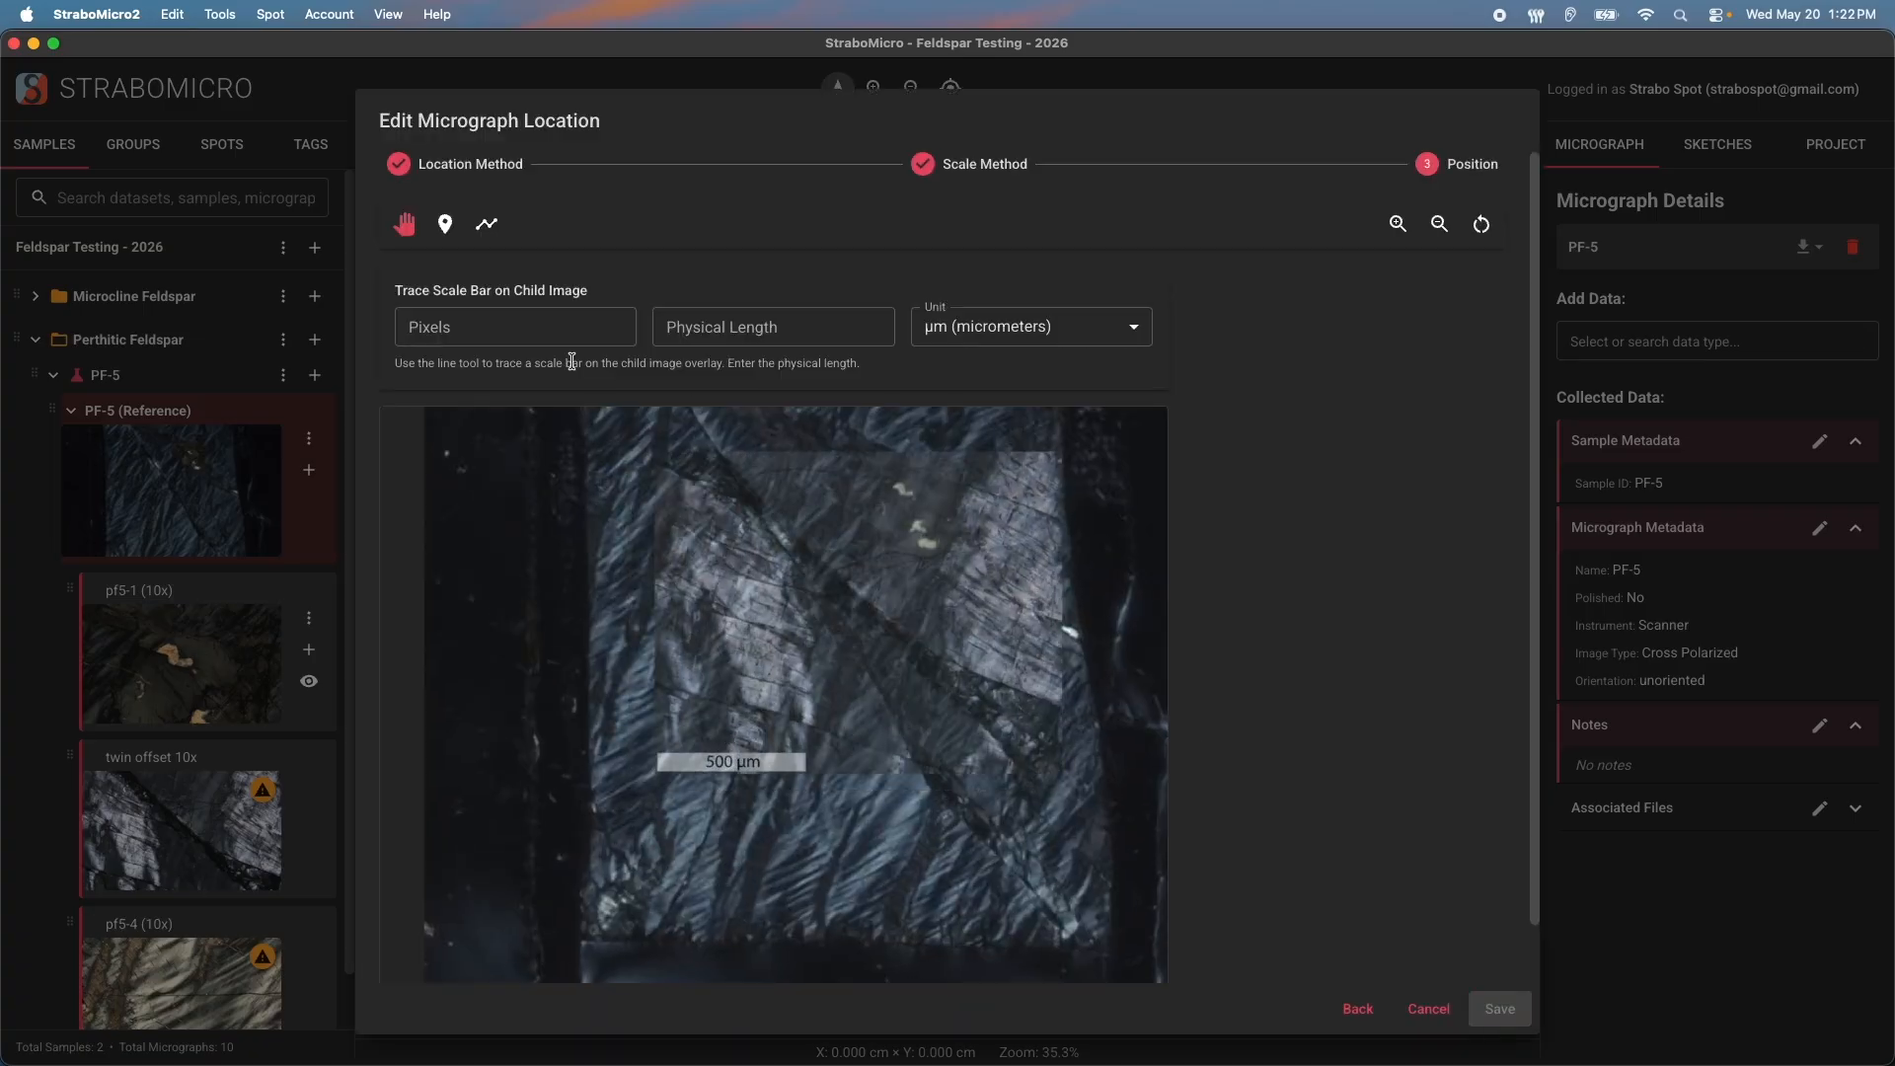
{"action": "left_click", "coordinate": [486, 224]}
{"action": "left_click_drag", "start_coordinate": [657, 752], "coordinate": [807, 753]}
{"action": "left_click", "coordinate": [739, 329]}
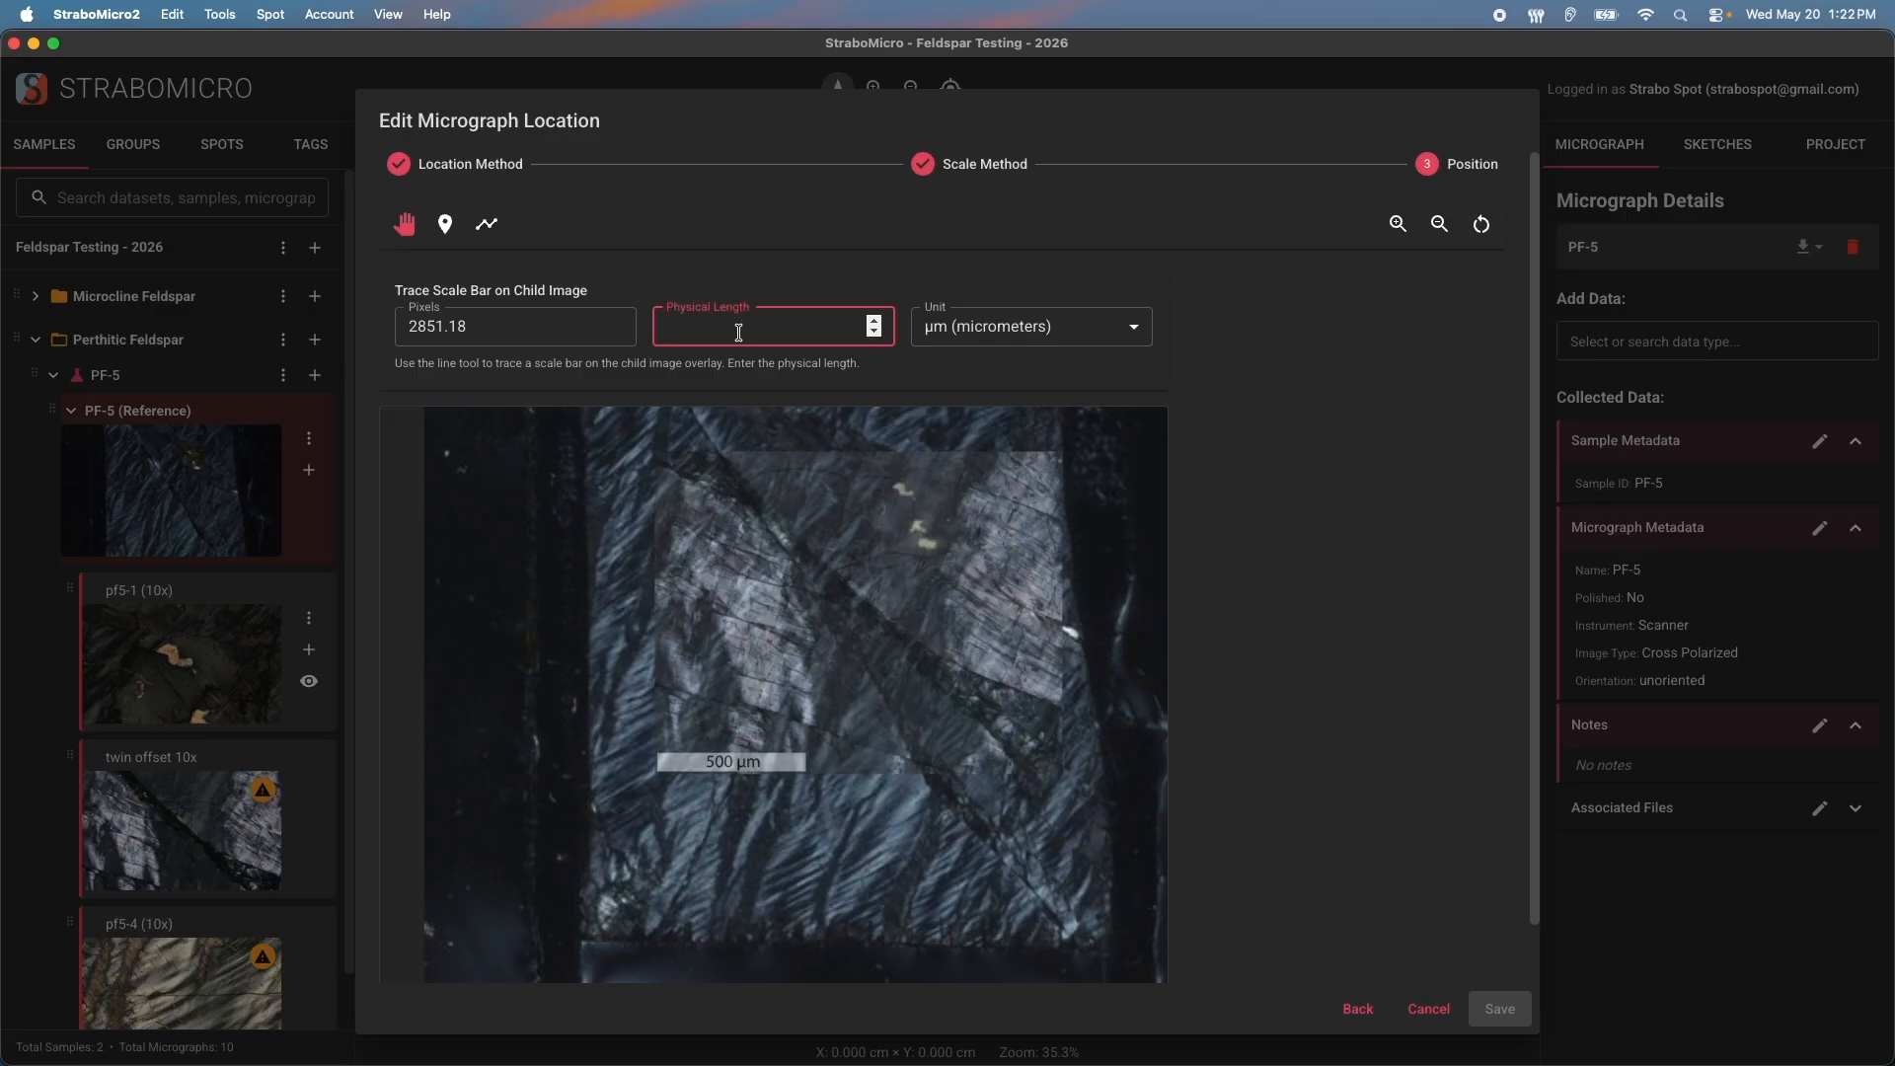
{"action": "type", "text": "500"}
{"action": "left_click", "coordinate": [1219, 368]}
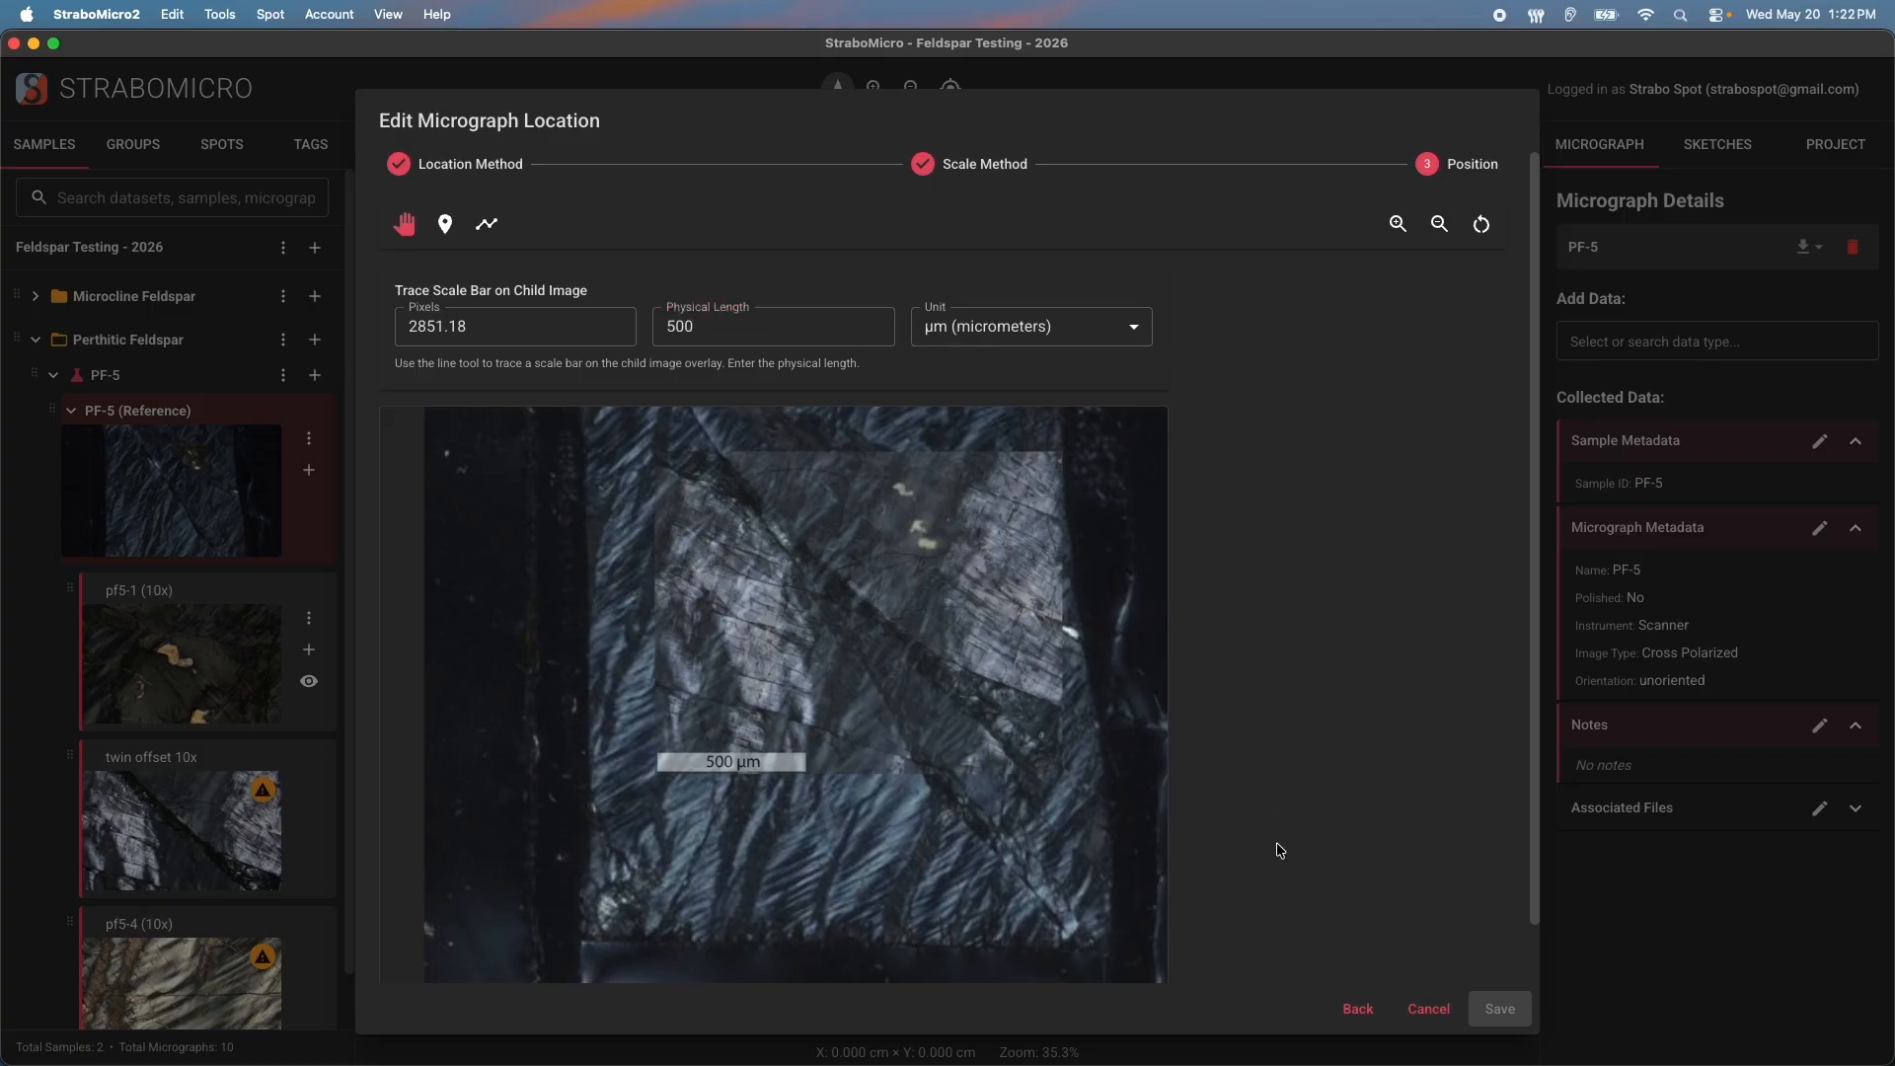
Compare the twin offset 10x overlay with PF-5, mark its approximate location on the dark diagonal fracture and save
{"action": "left_click_drag", "start_coordinate": [958, 676], "coordinate": [755, 811]}
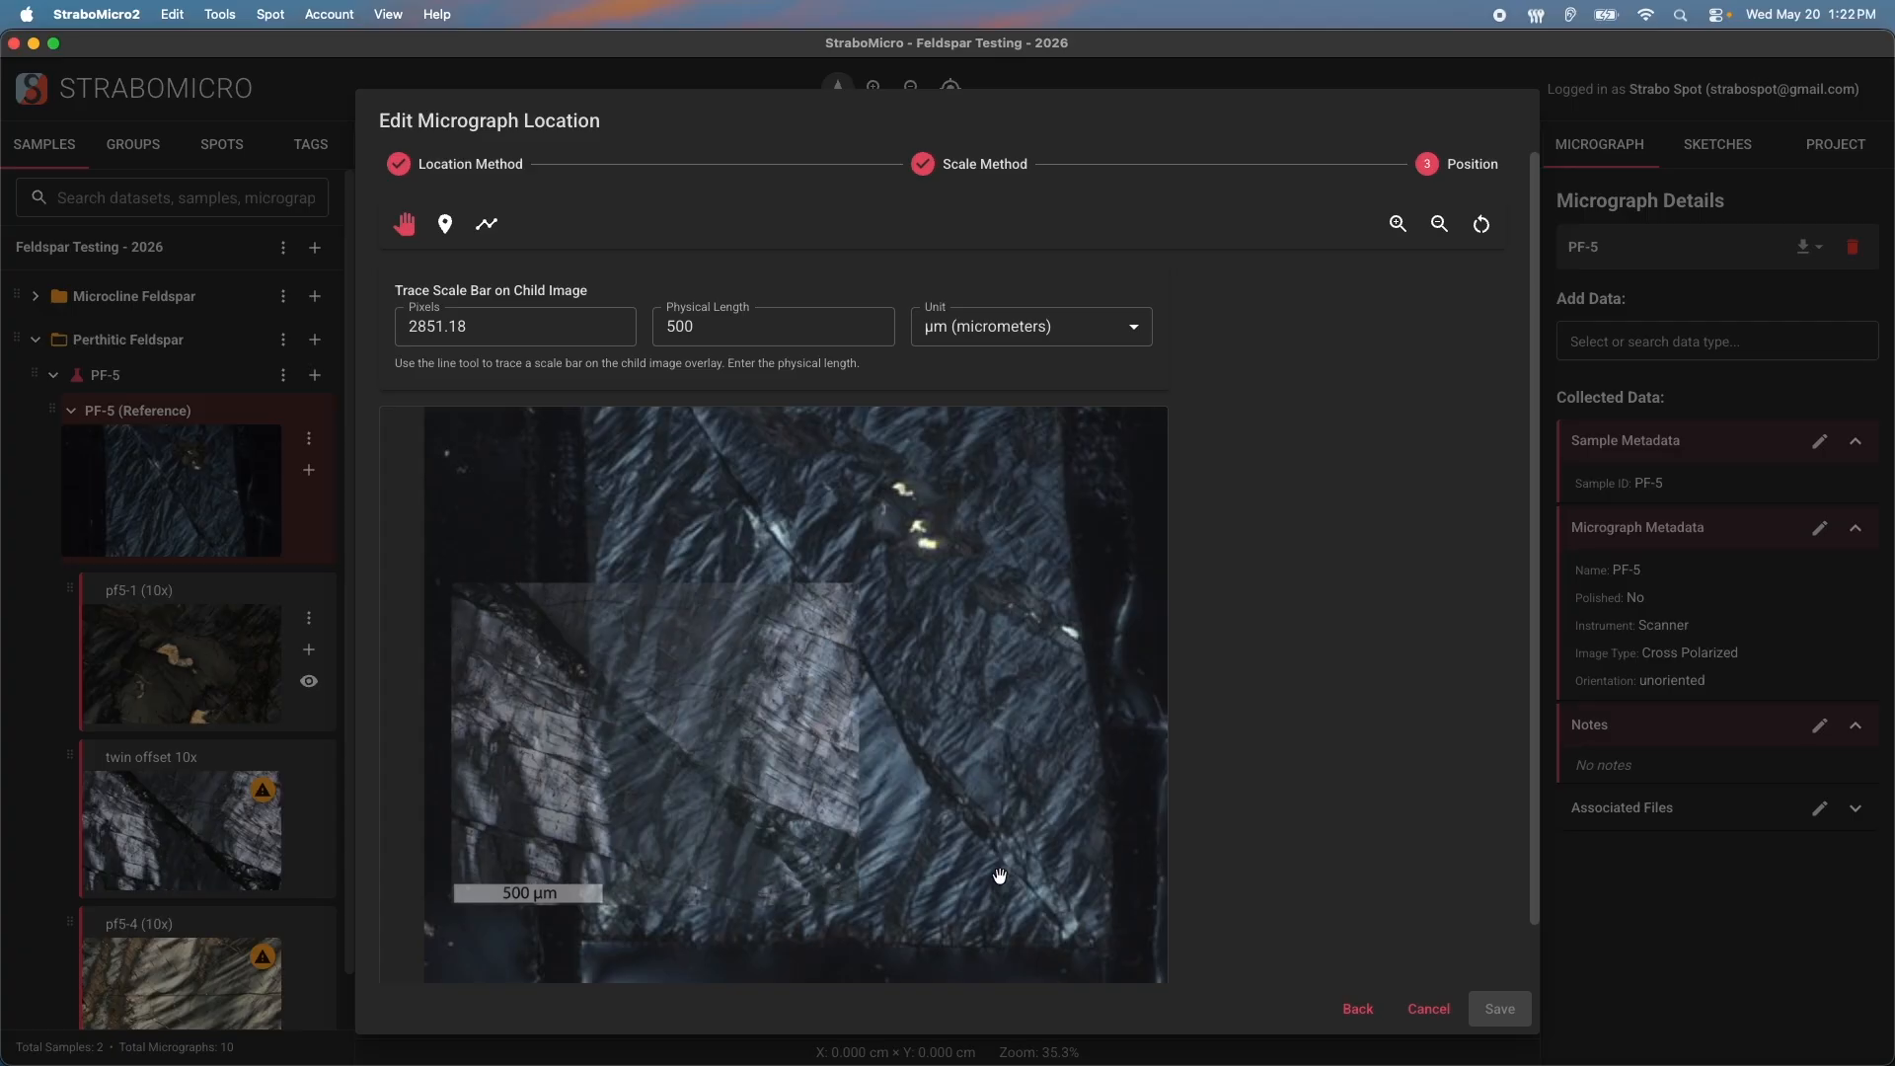
{"action": "left_click_drag", "start_coordinate": [757, 774], "coordinate": [707, 812]}
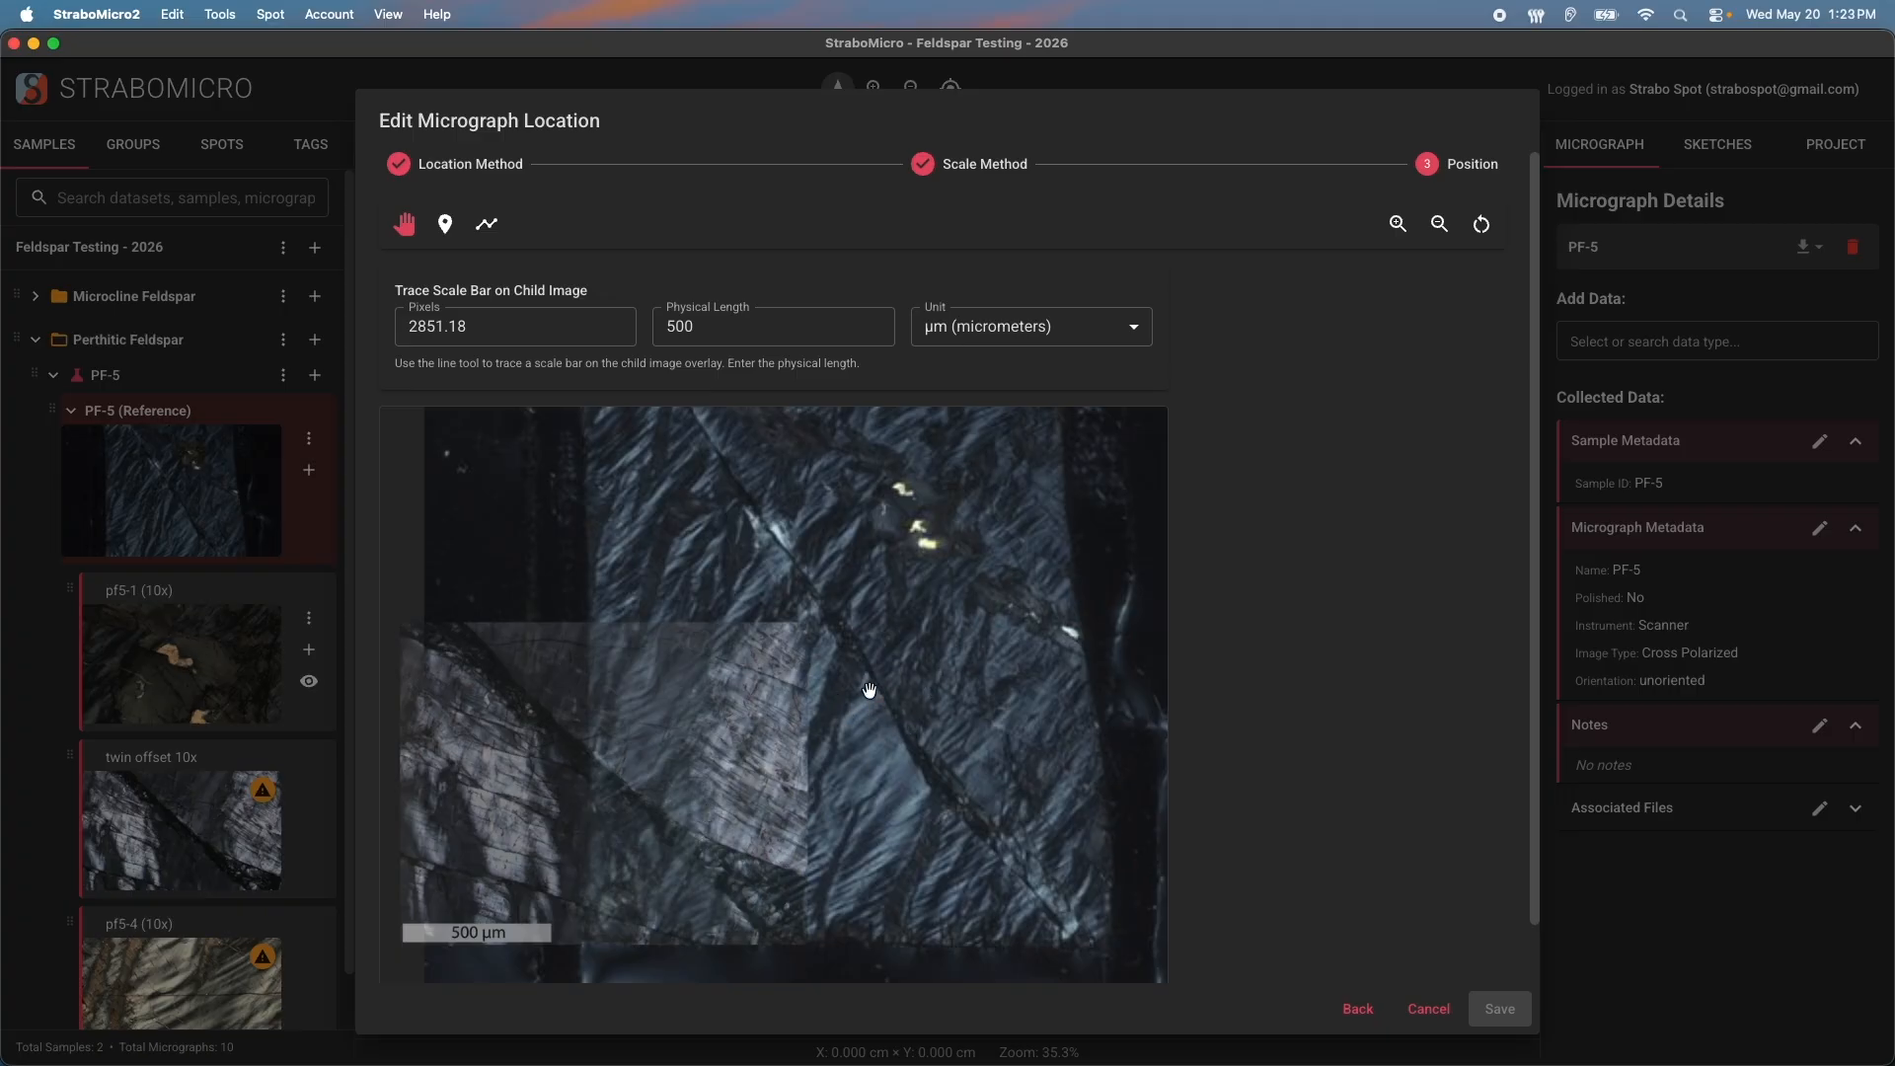
{"action": "left_click_drag", "start_coordinate": [608, 817], "coordinate": [888, 736]}
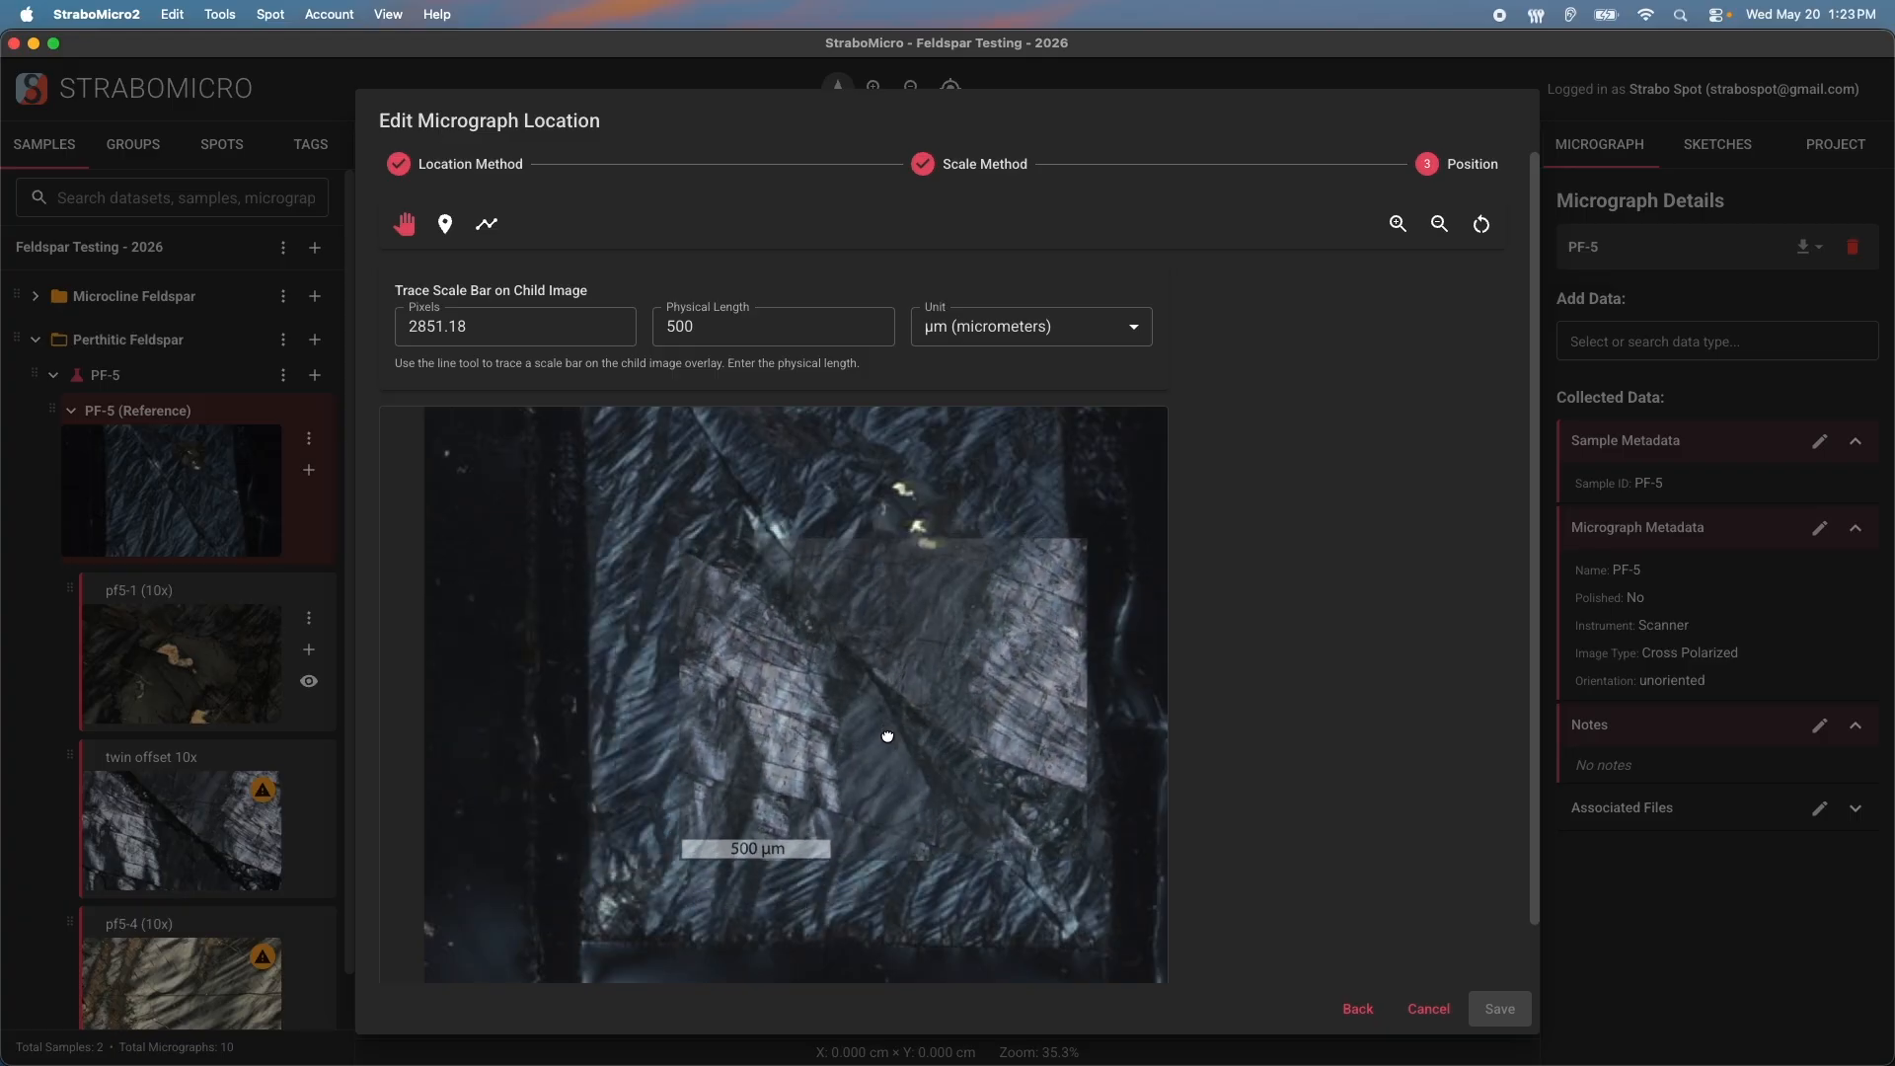
{"action": "left_click", "coordinate": [446, 227]}
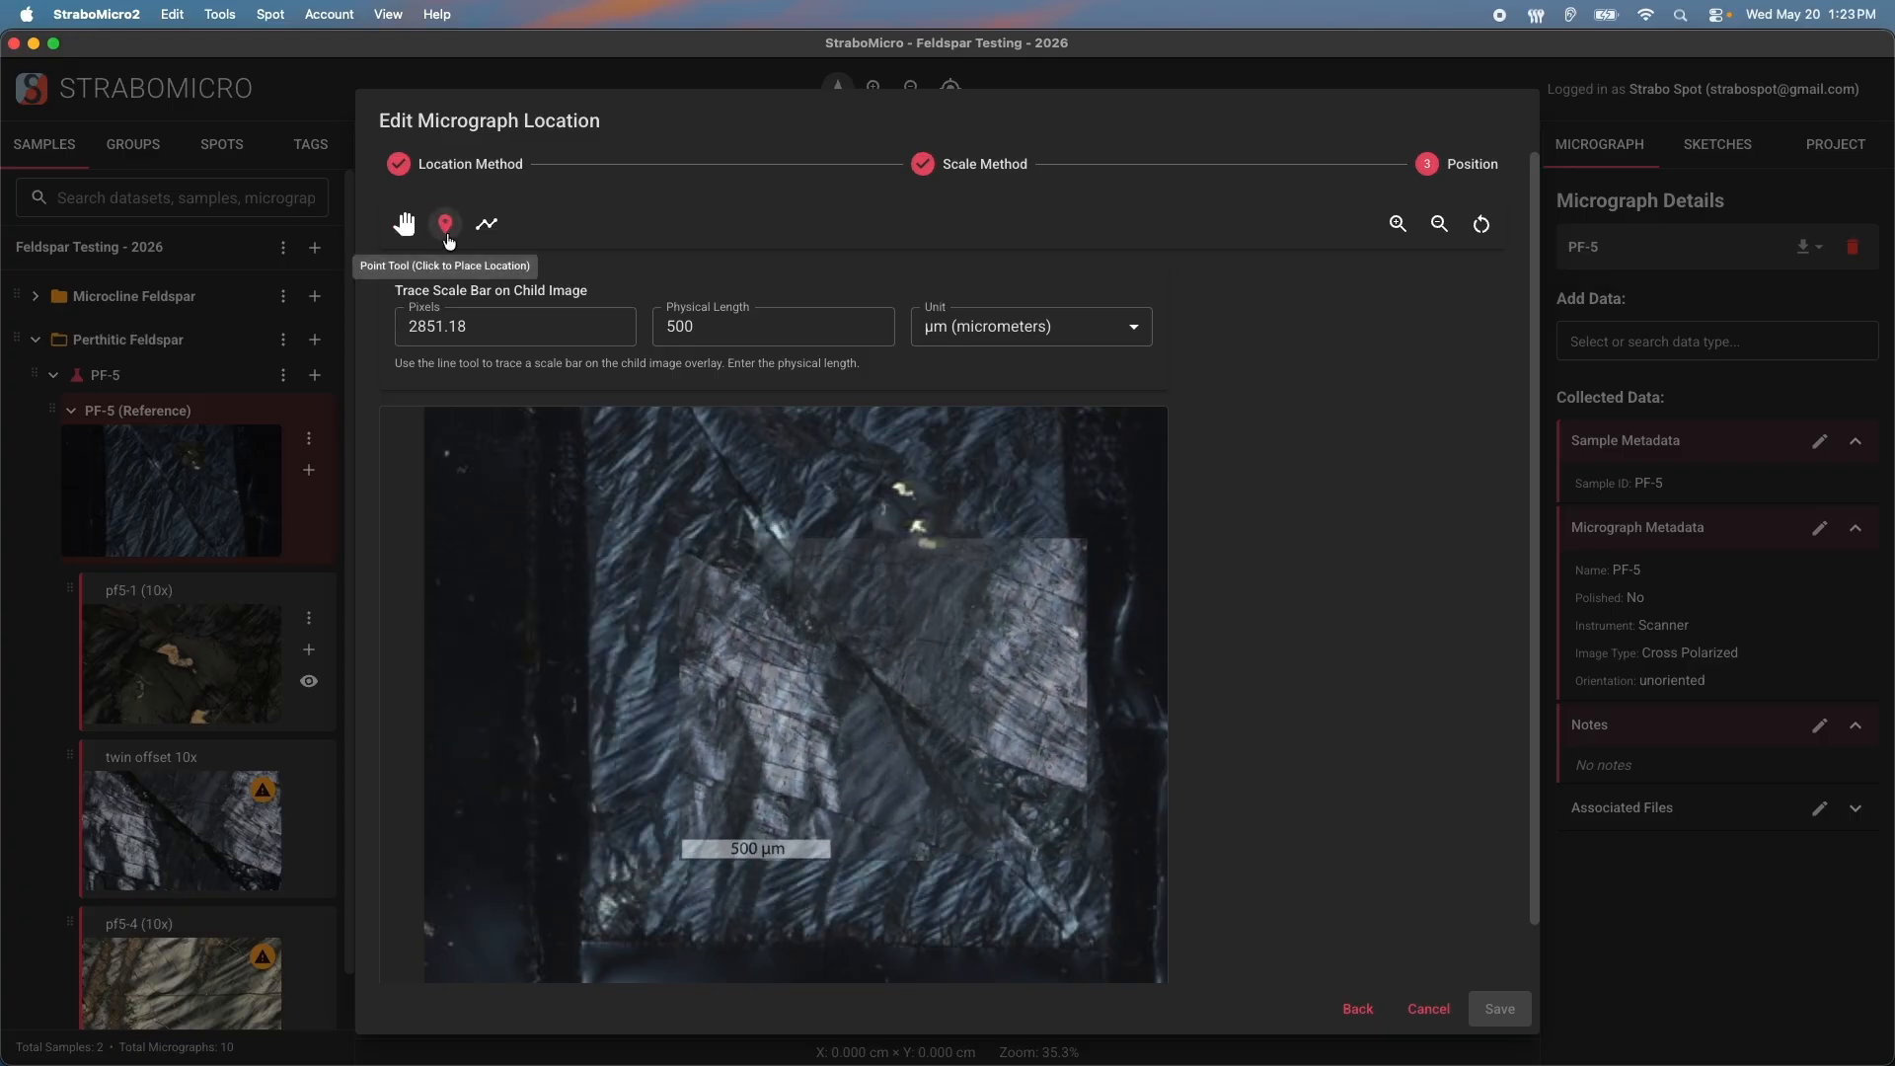
{"action": "left_click", "coordinate": [884, 691]}
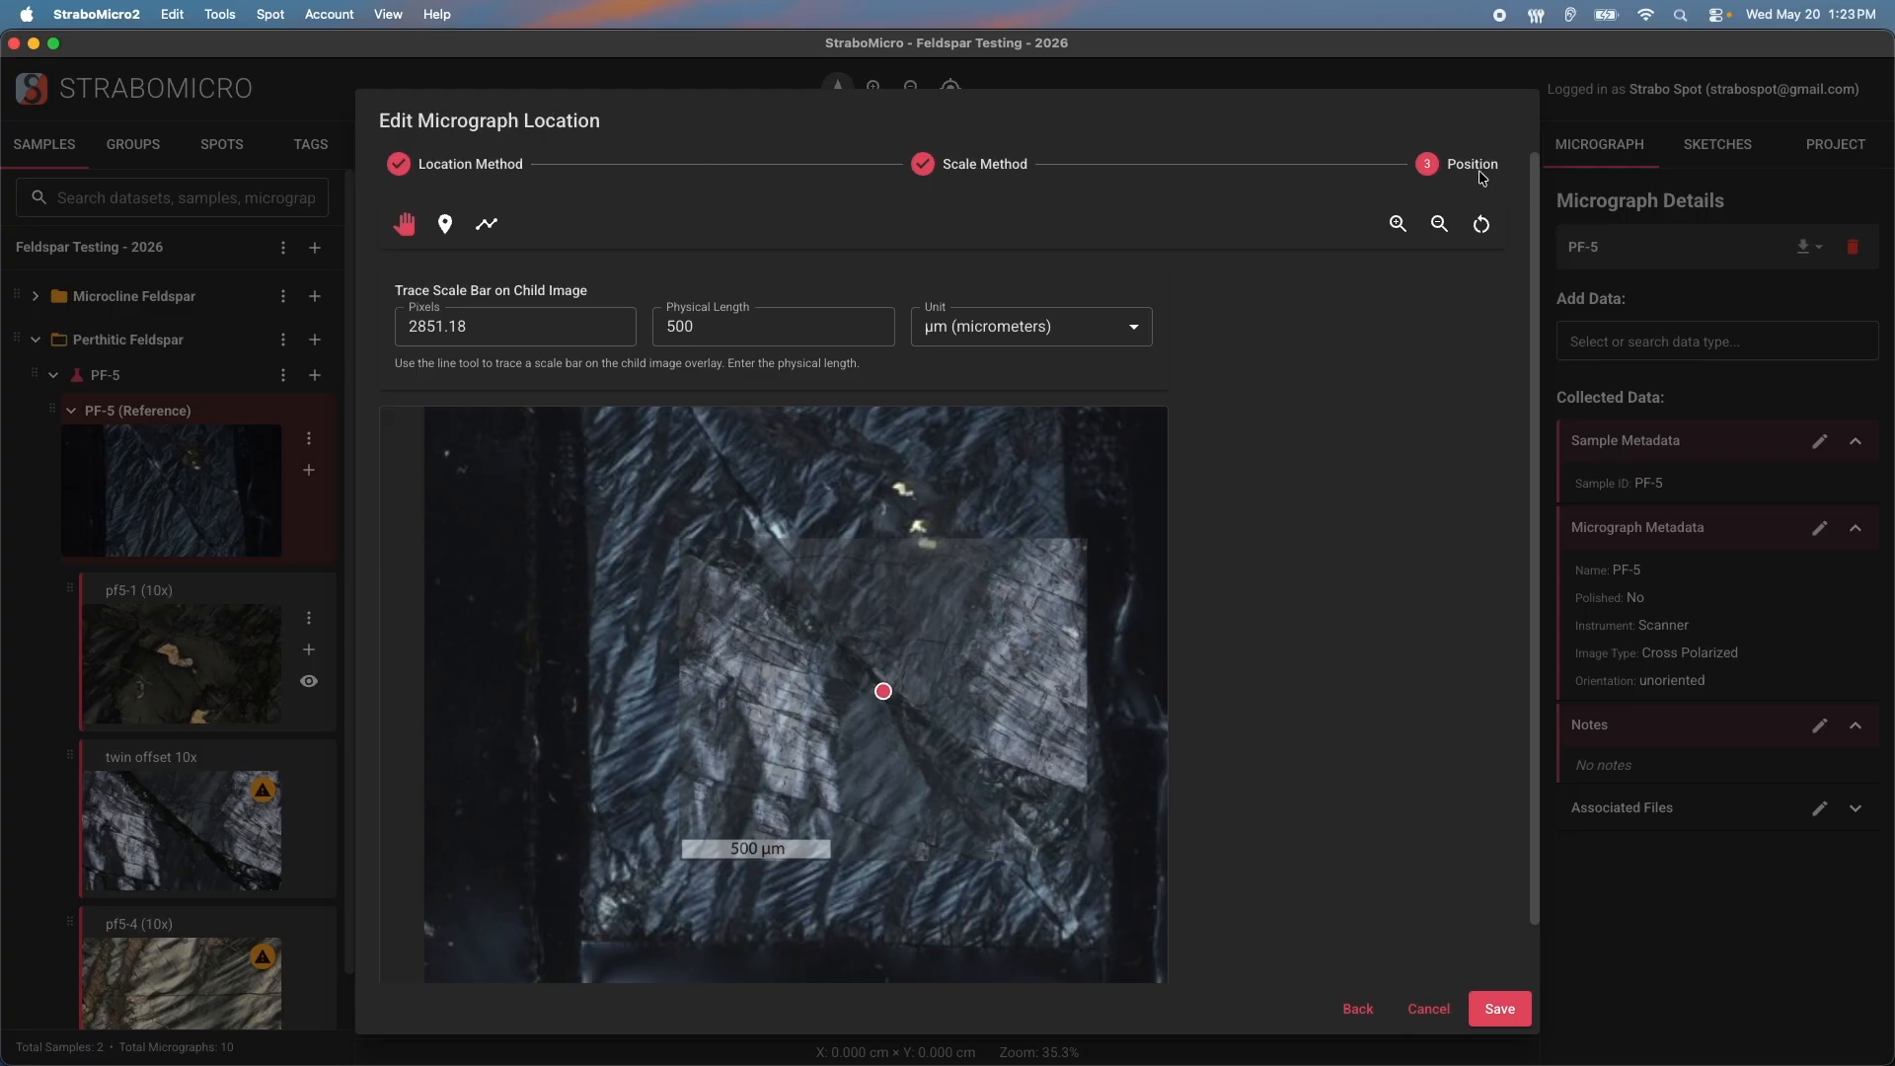
{"action": "left_click", "coordinate": [1499, 1008]}
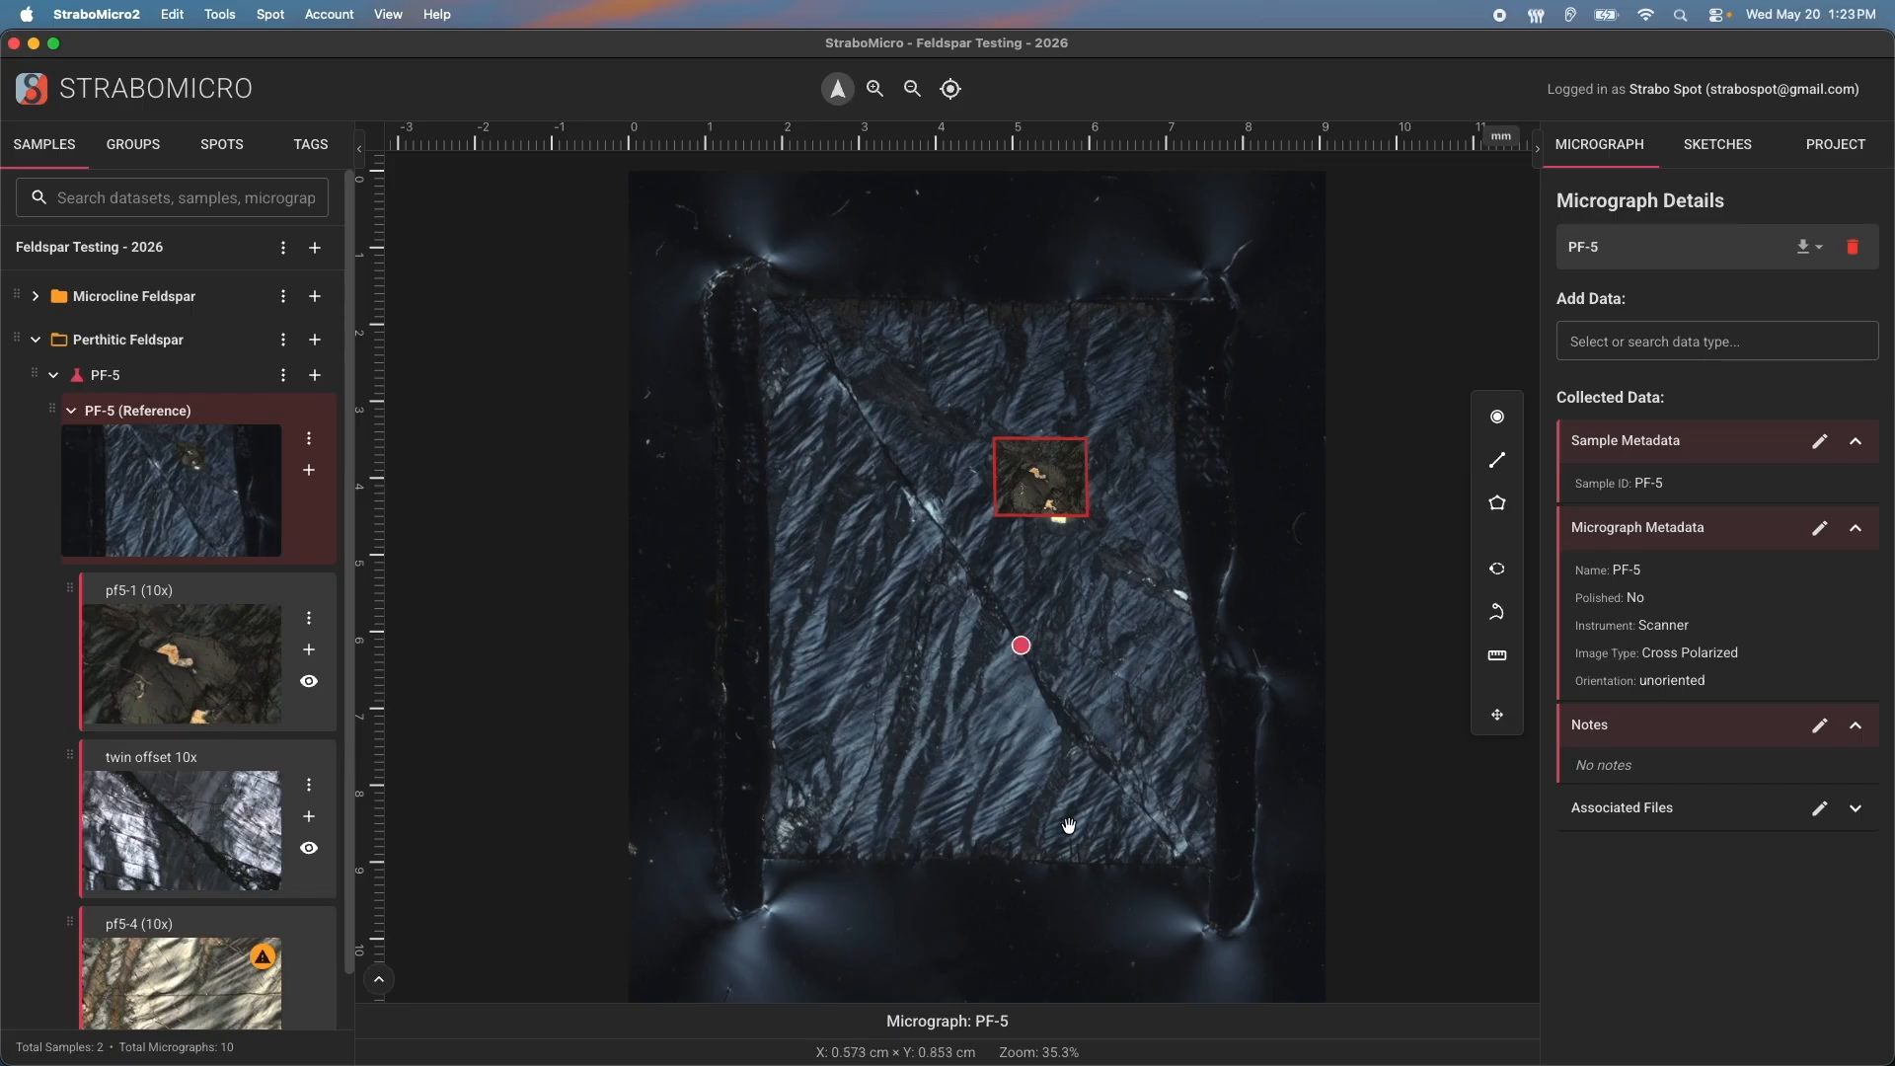
Open the twin offset 10x micrograph from its point marker on PF-5 and return to the parent micrograph
{"action": "left_click", "coordinate": [1021, 646]}
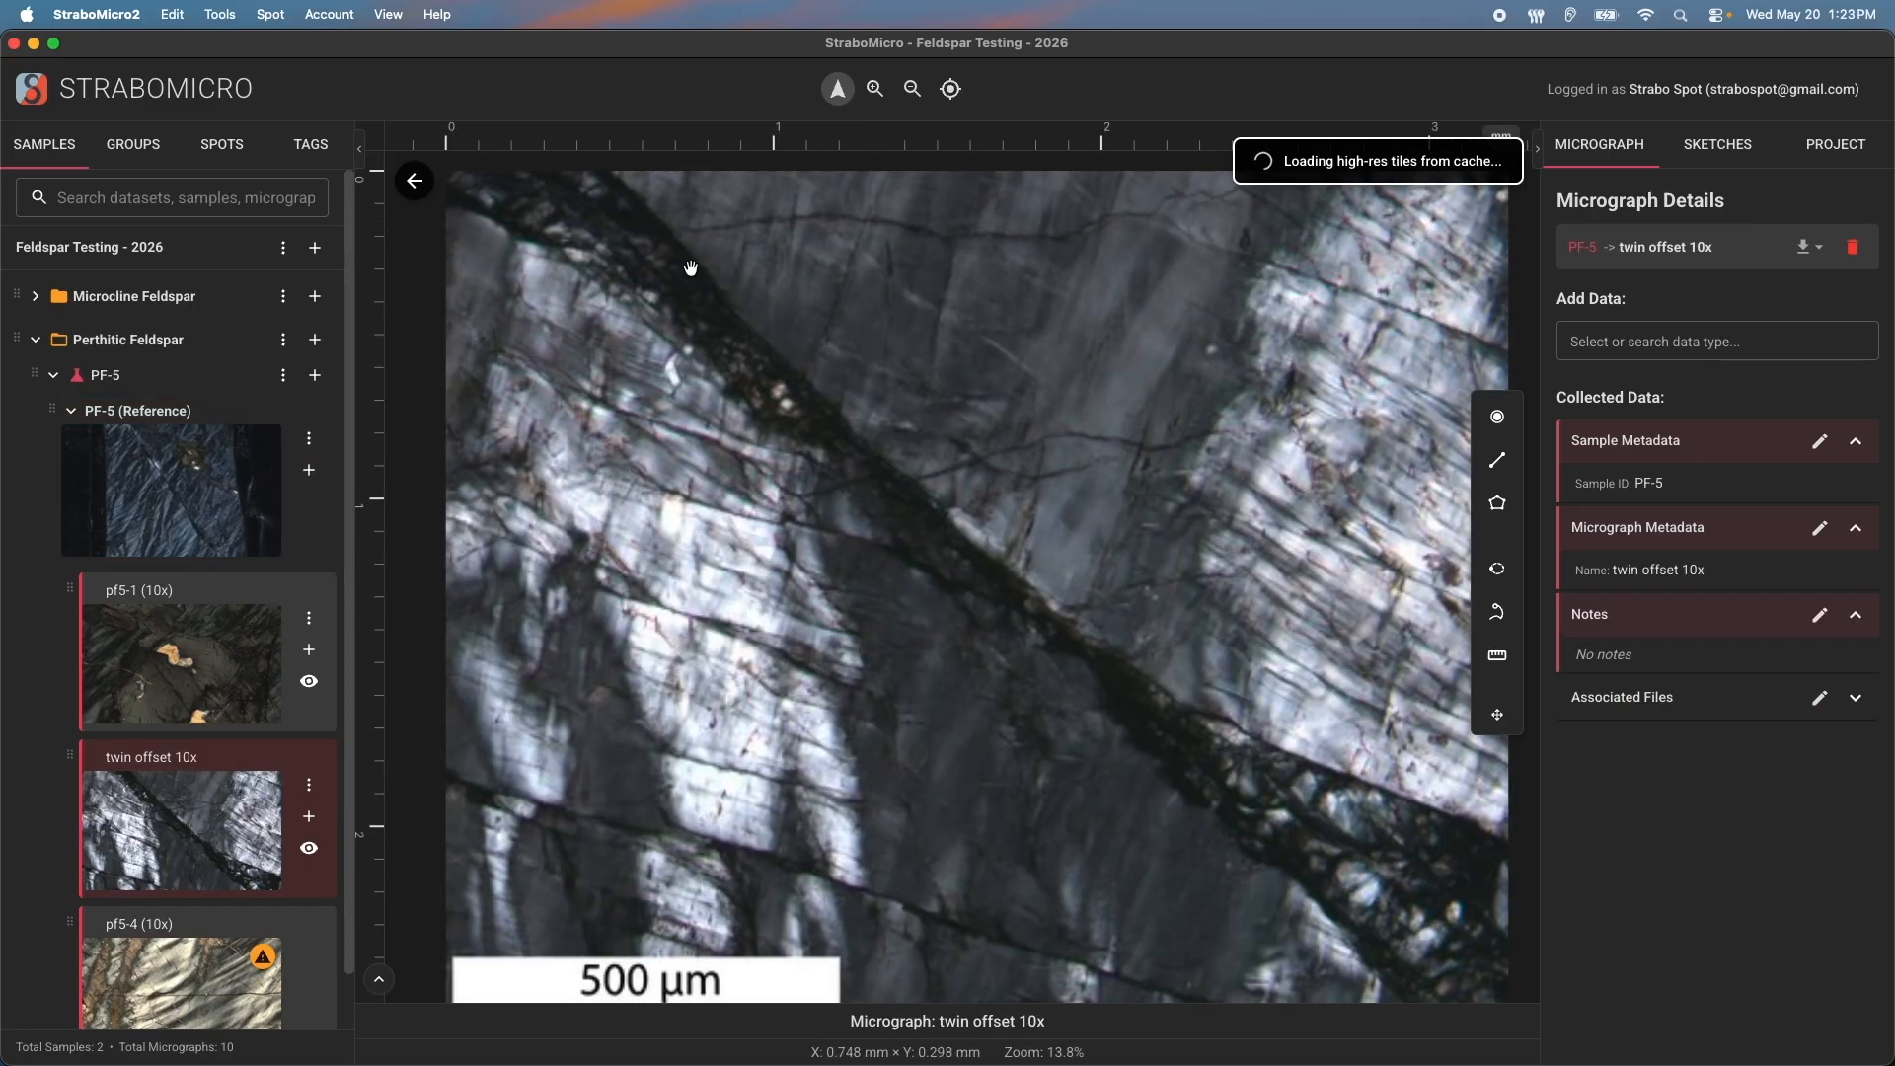
{"action": "left_click", "coordinate": [416, 181]}
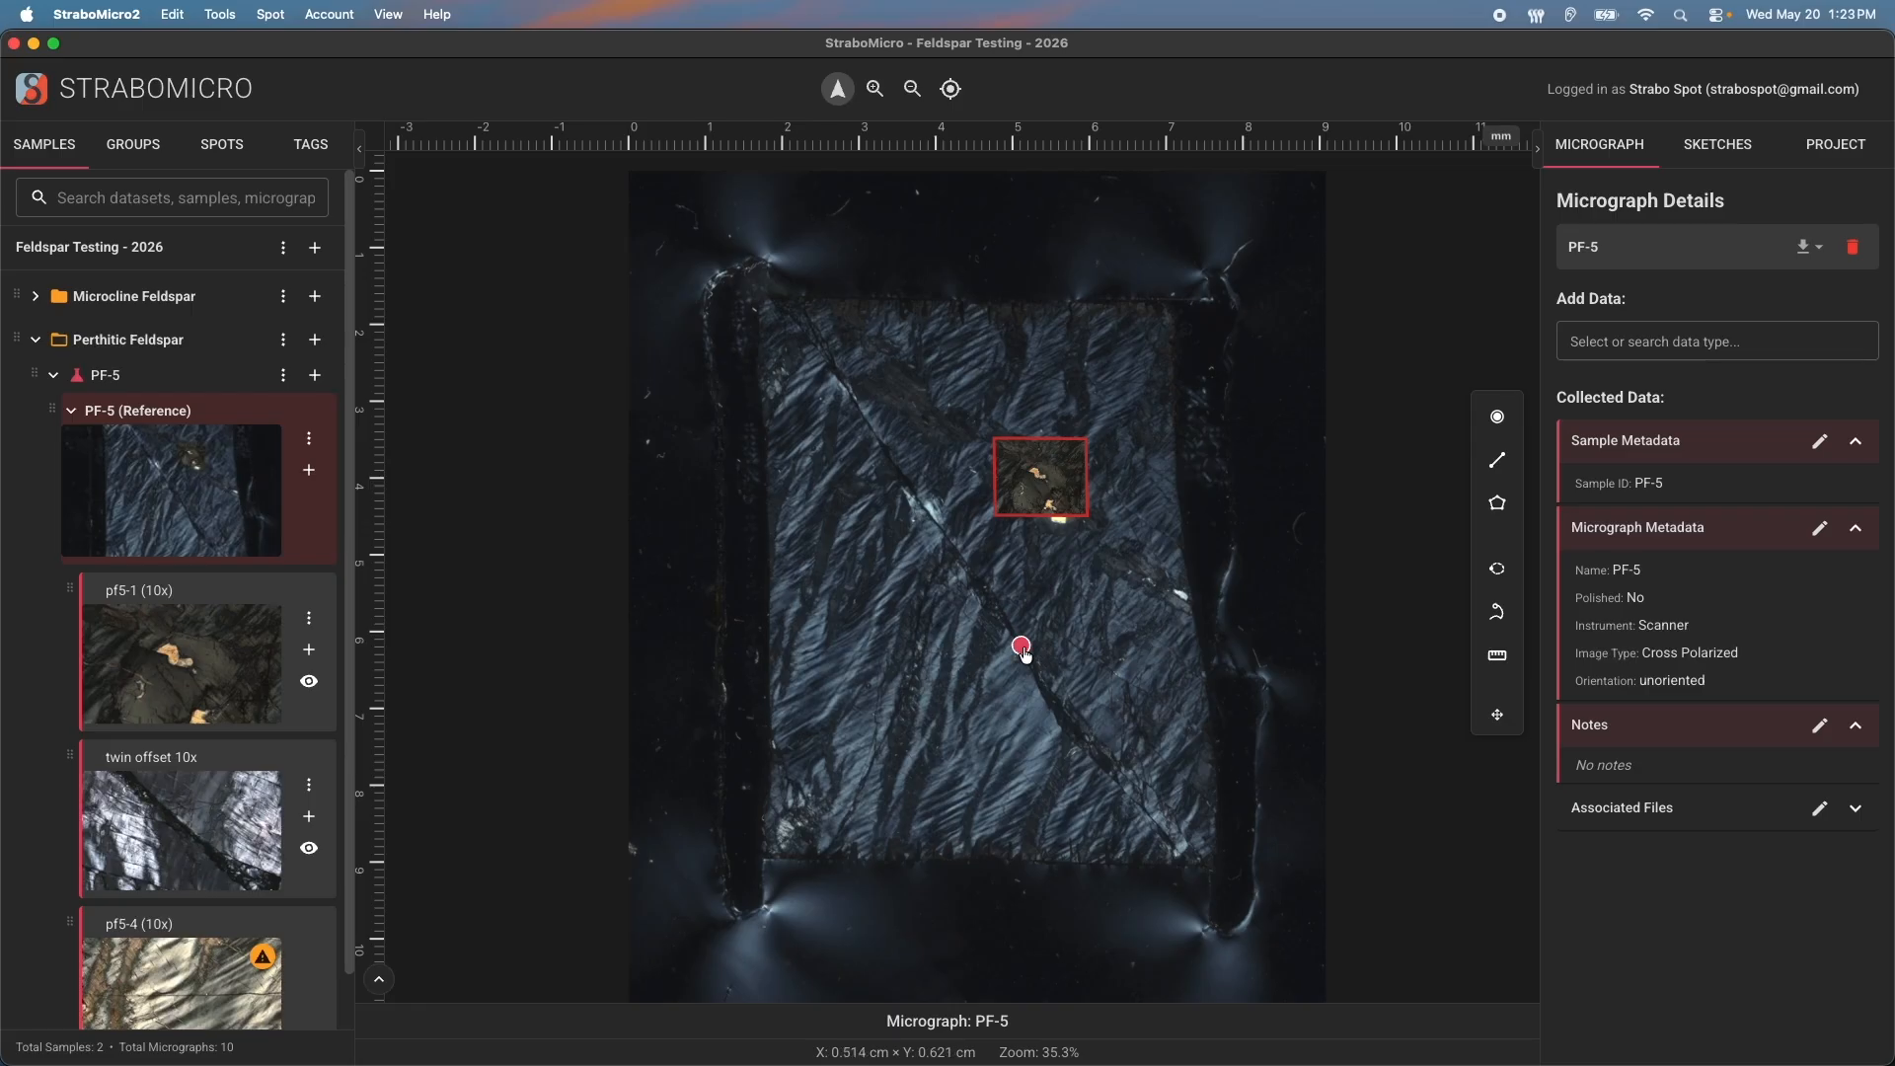